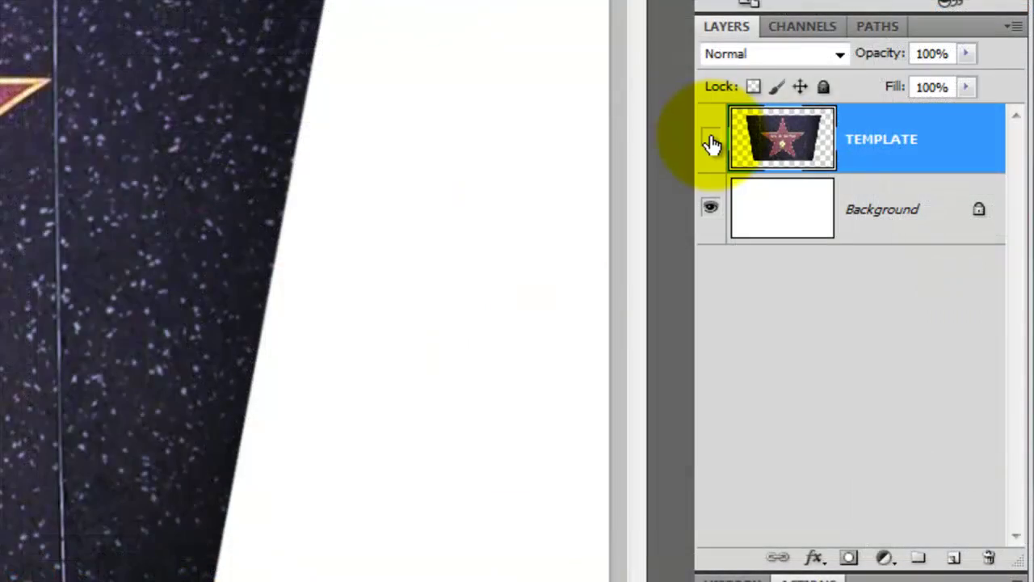
# Hide the TEMPLATE layer and apply the Add Noise filter to the white Background layer.
pyautogui.click(900, 287)
pyautogui.click(762, 228)
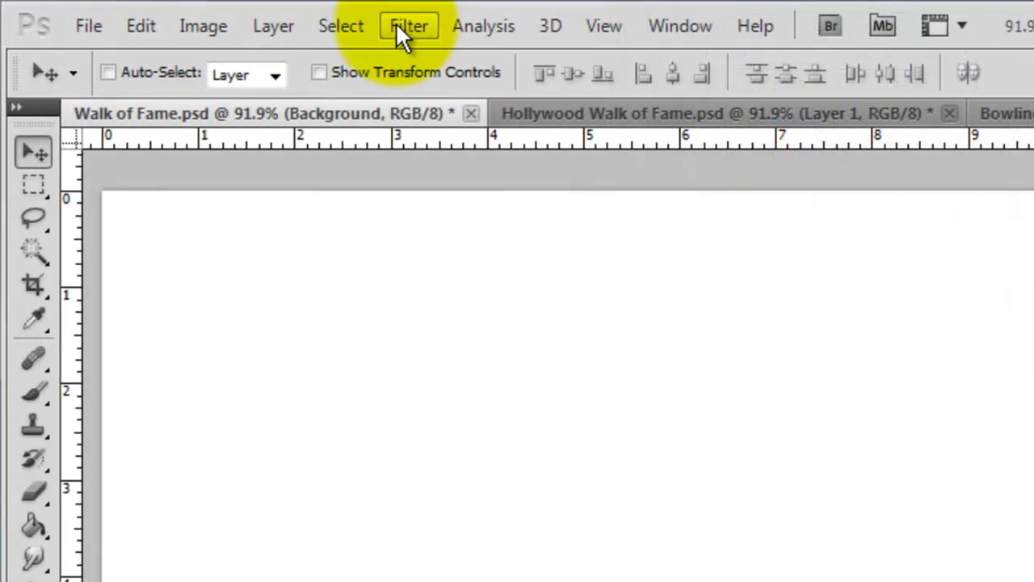
pyautogui.click(406, 25)
pyautogui.moveTo(443, 397)
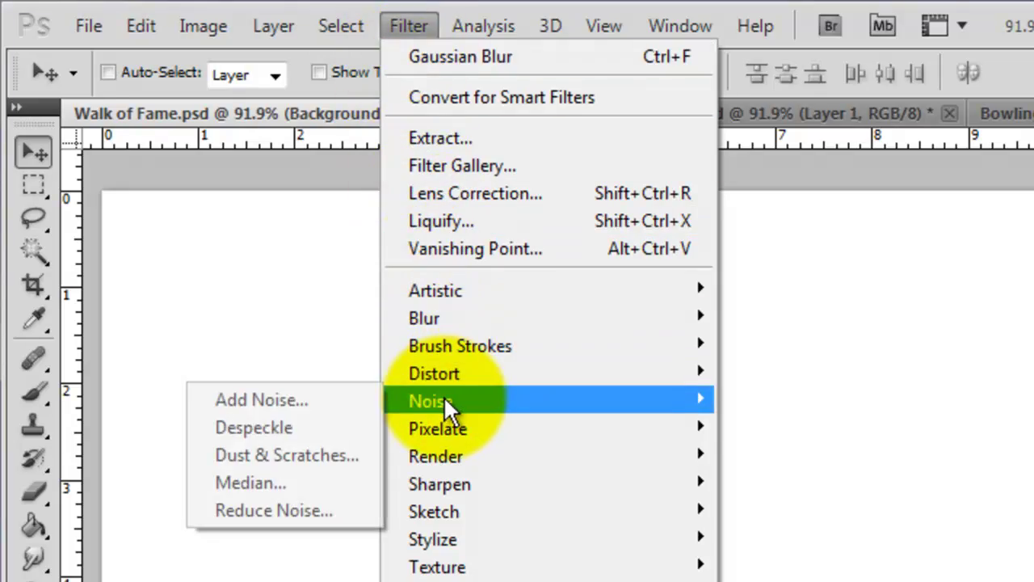
pyautogui.click(315, 400)
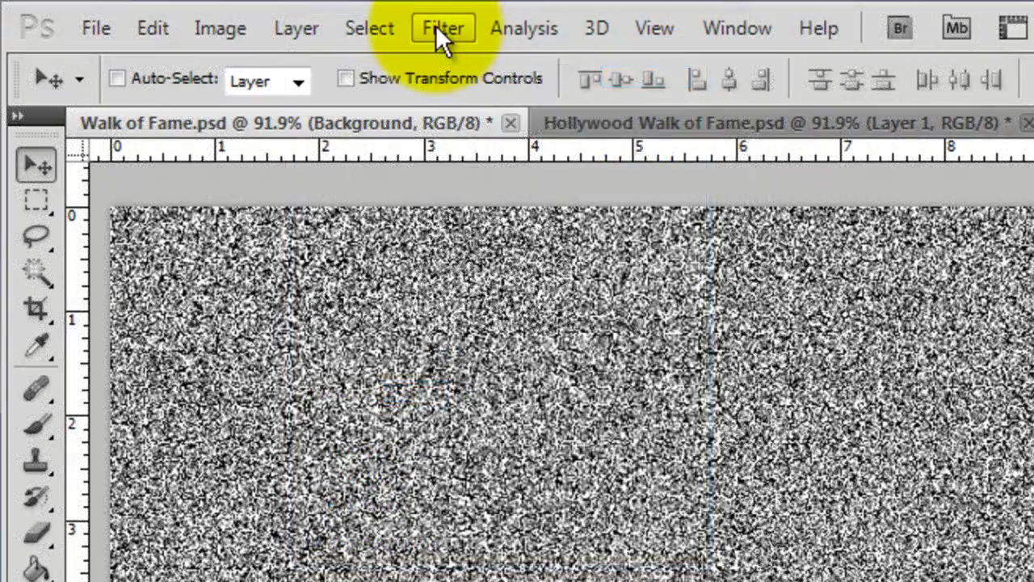
# Soften the noise on the Background layer with a Gaussian Blur of 1.0 pixel radius.
pyautogui.click(436, 28)
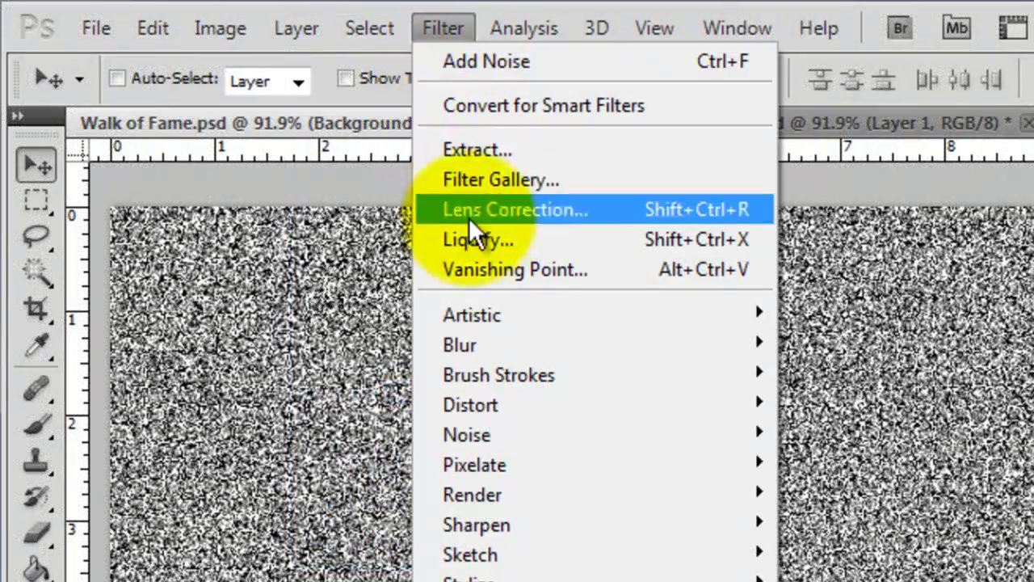
pyautogui.moveTo(478, 345)
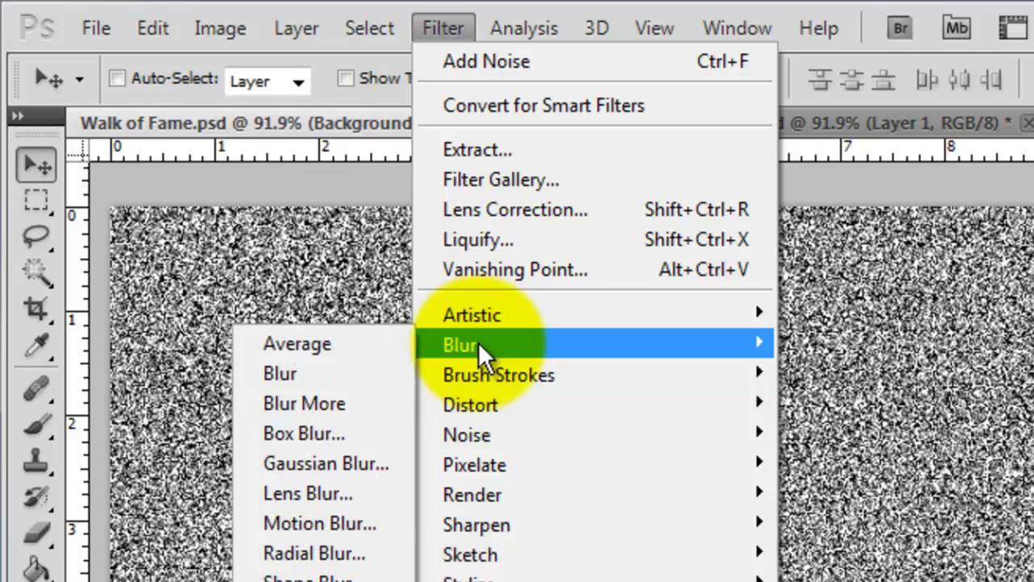
pyautogui.click(341, 463)
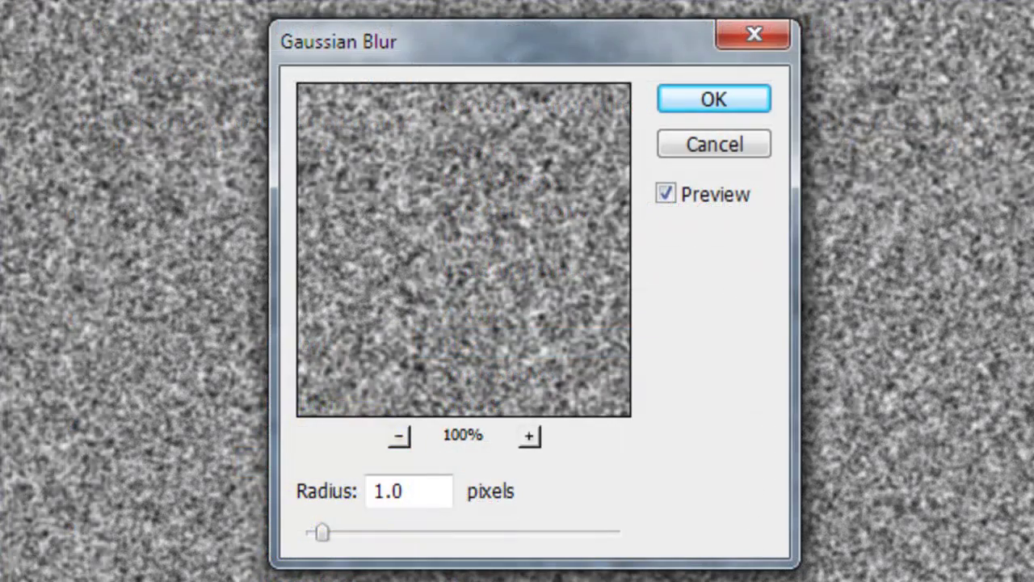
pyautogui.click(714, 102)
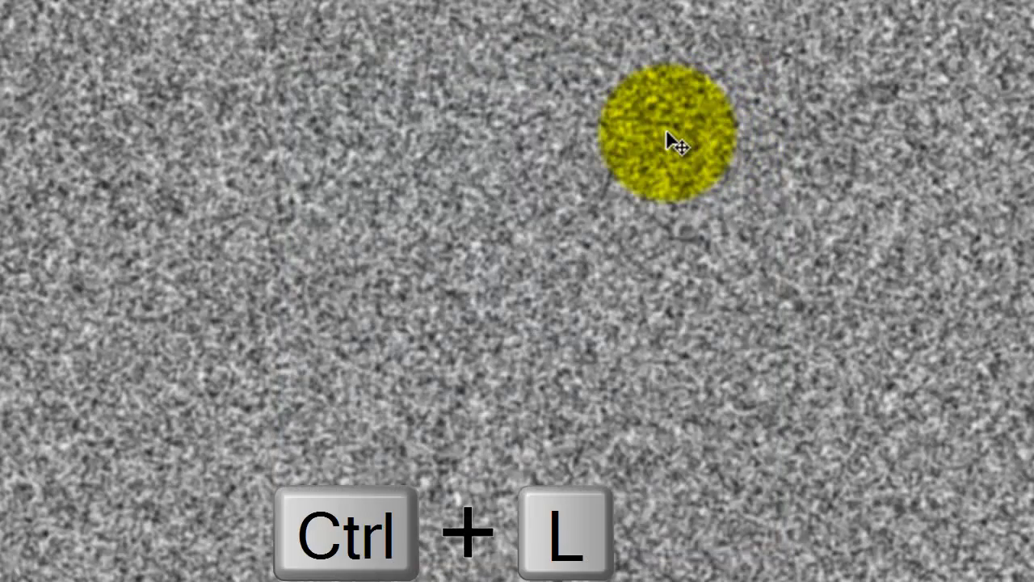
# Start a Levels adjustment on the blurred noise with input levels of 196 for black and 198 for white.
pyautogui.moveTo(667, 134); pyautogui.dragTo(651, 133)
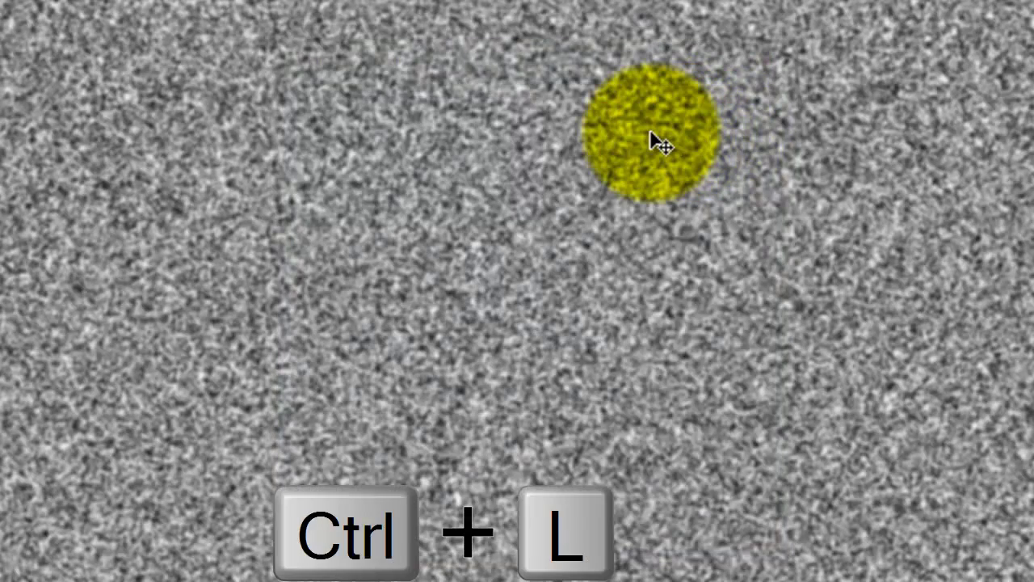
pyautogui.hotkey('ctrl', 'l')
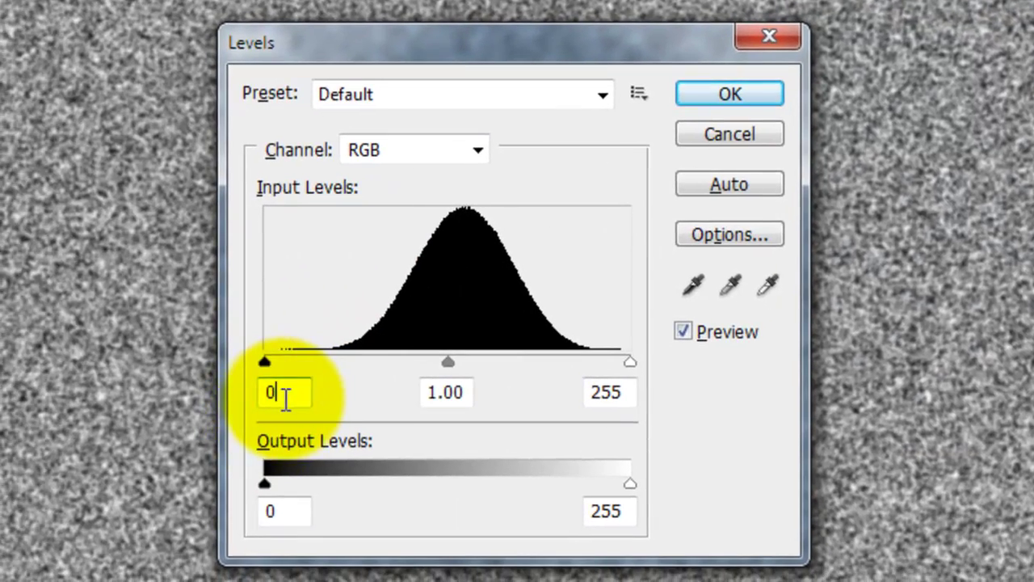
pyautogui.doubleClick(286, 396)
pyautogui.write('196')
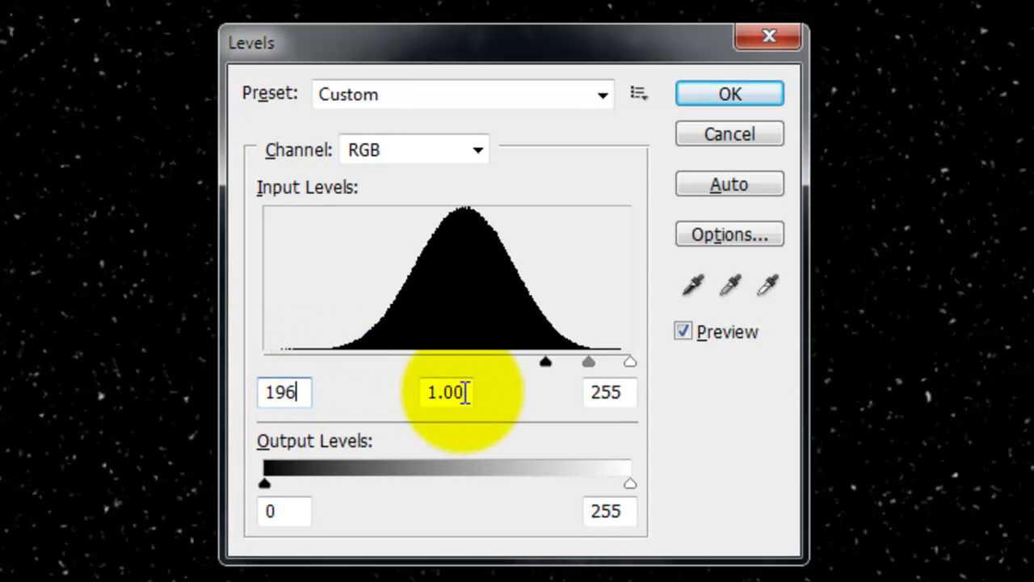
pyautogui.doubleClick(606, 392)
pyautogui.write('198')
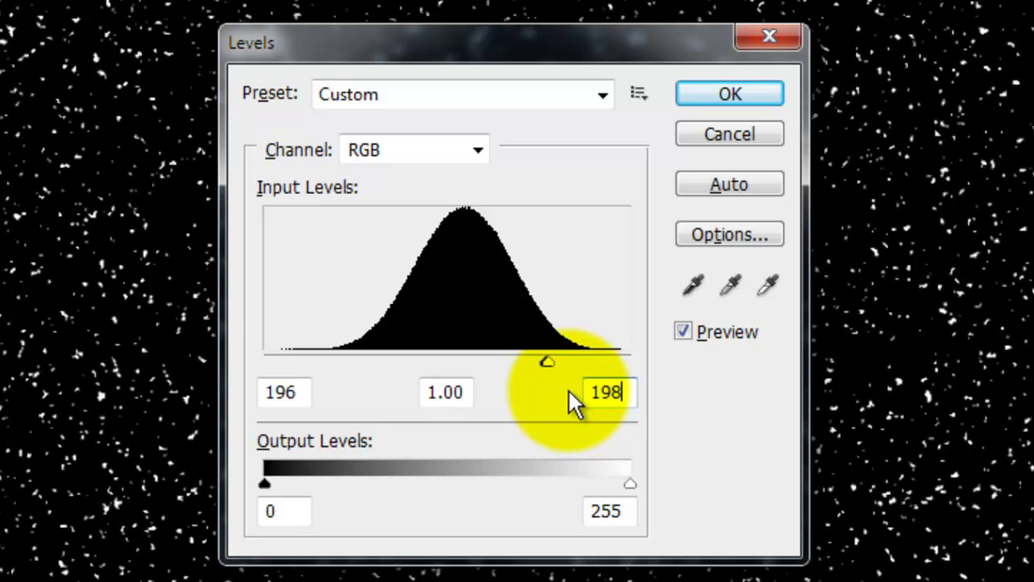
# Set the Levels output range to 13 and 180 and apply the adjustment.
pyautogui.doubleClick(283, 511)
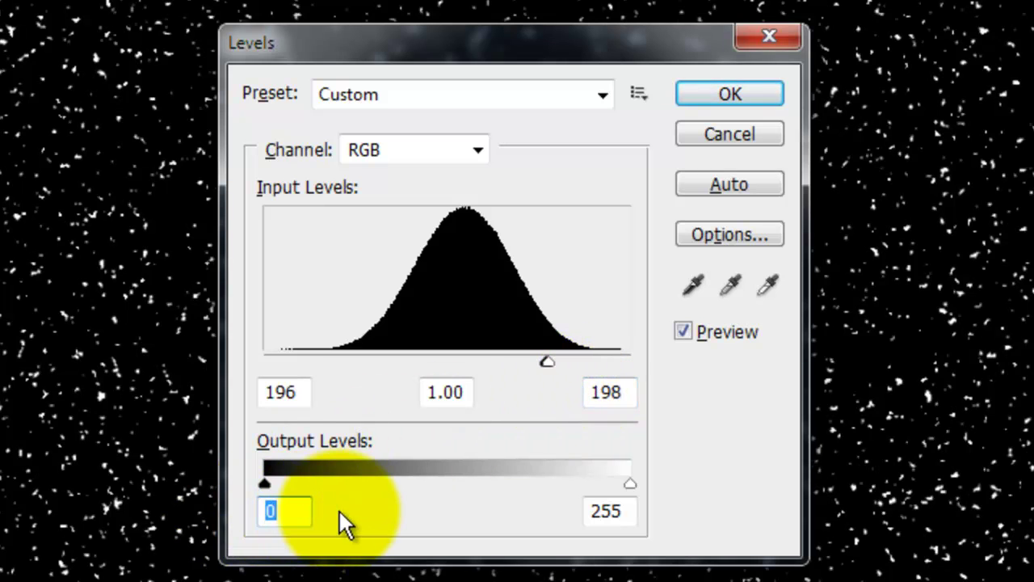
pyautogui.write('13')
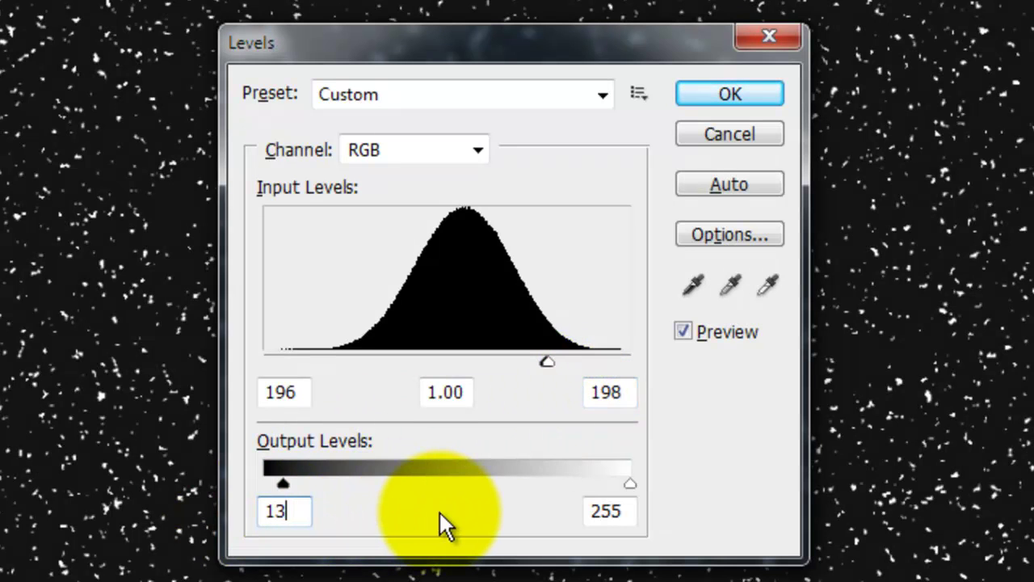
pyautogui.doubleClick(628, 512)
pyautogui.write('180')
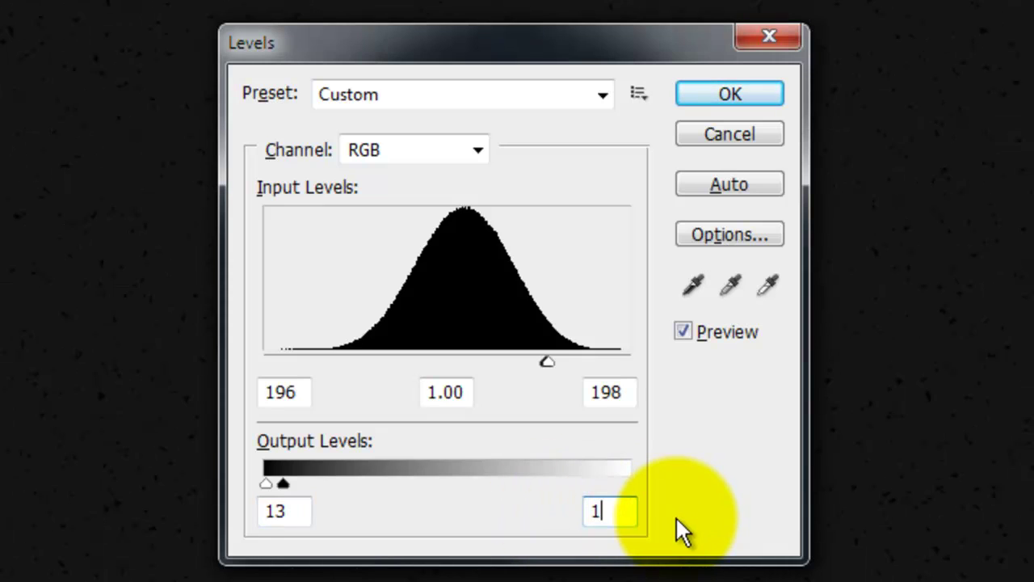
pyautogui.click(728, 93)
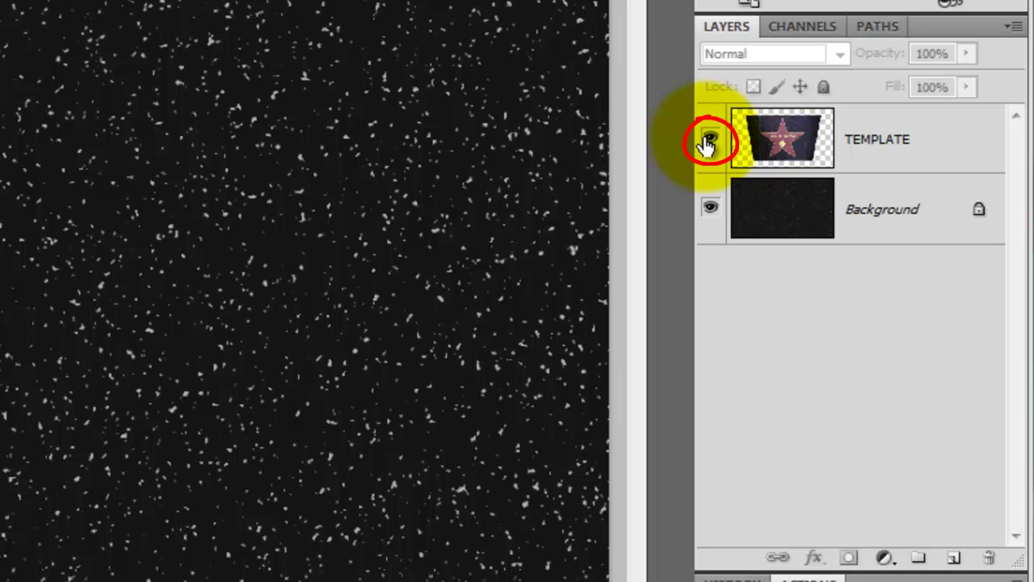
# Show the TEMPLATE layer again and add a new empty layer above it.
pyautogui.click(709, 141)
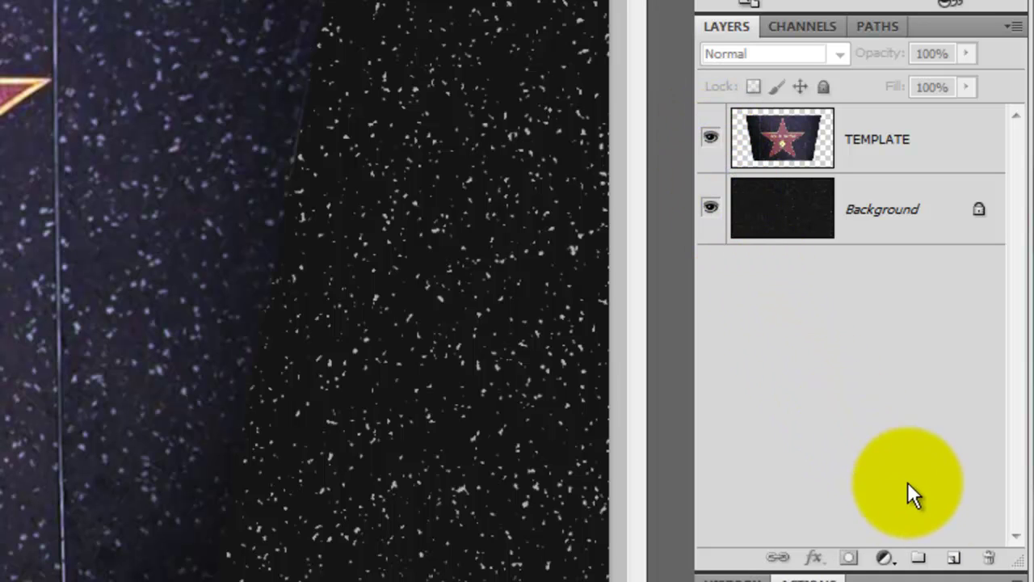
pyautogui.click(955, 559)
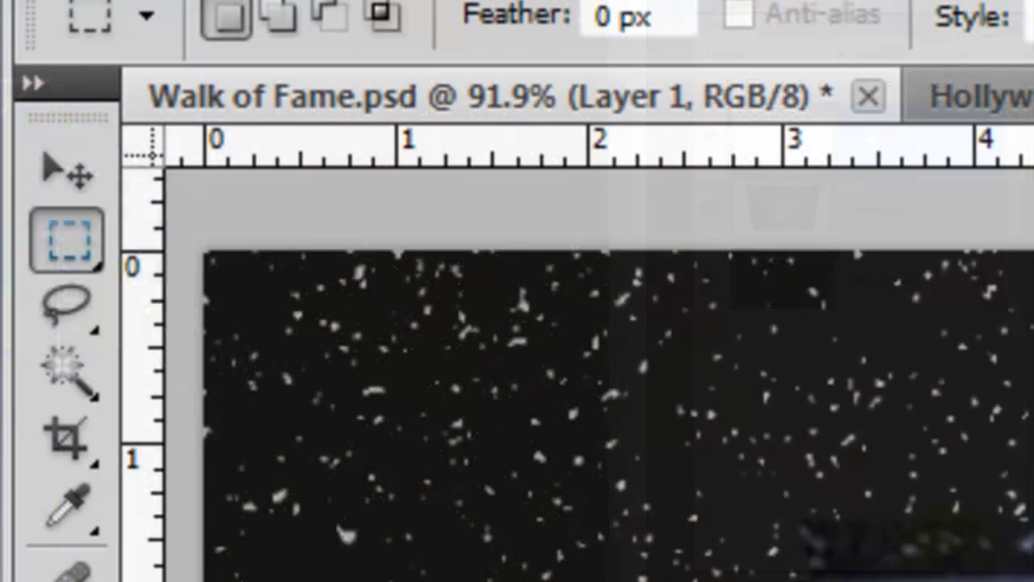
# Select single-pixel rows along the template's horizontal seams and single-pixel columns along its two vertical seams.
pyautogui.click(69, 241)
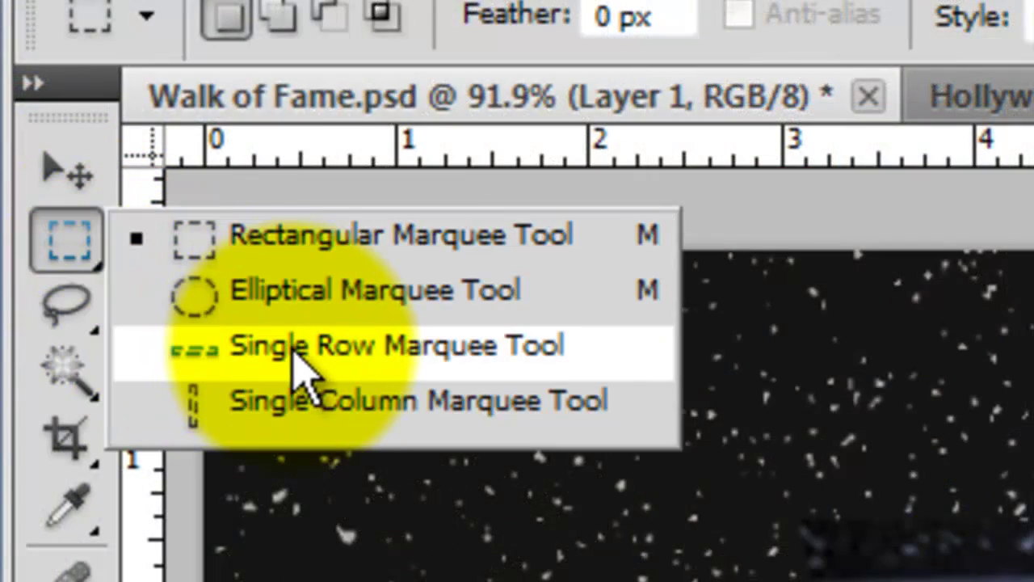
pyautogui.click(314, 356)
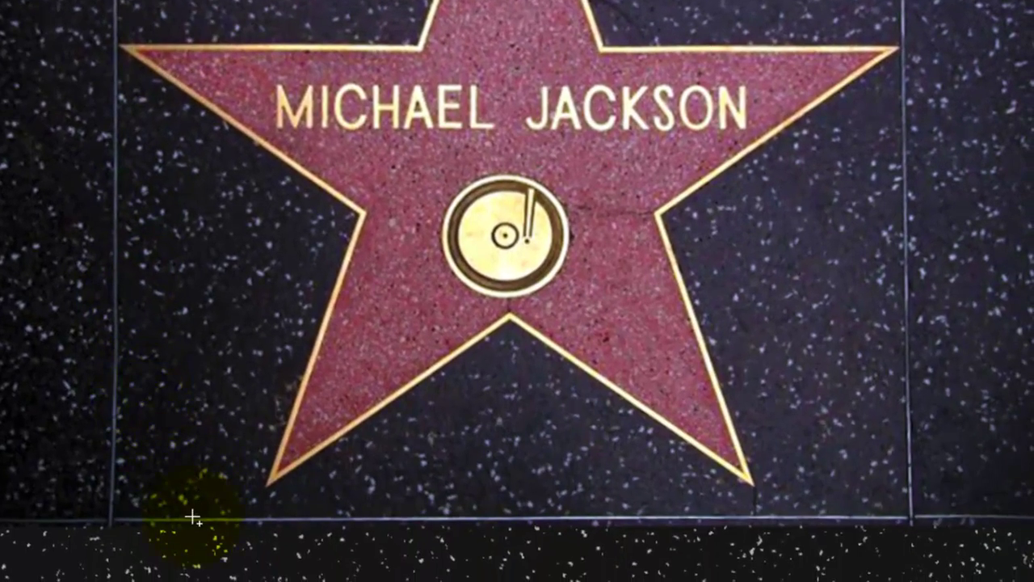
pyautogui.click(192, 517)
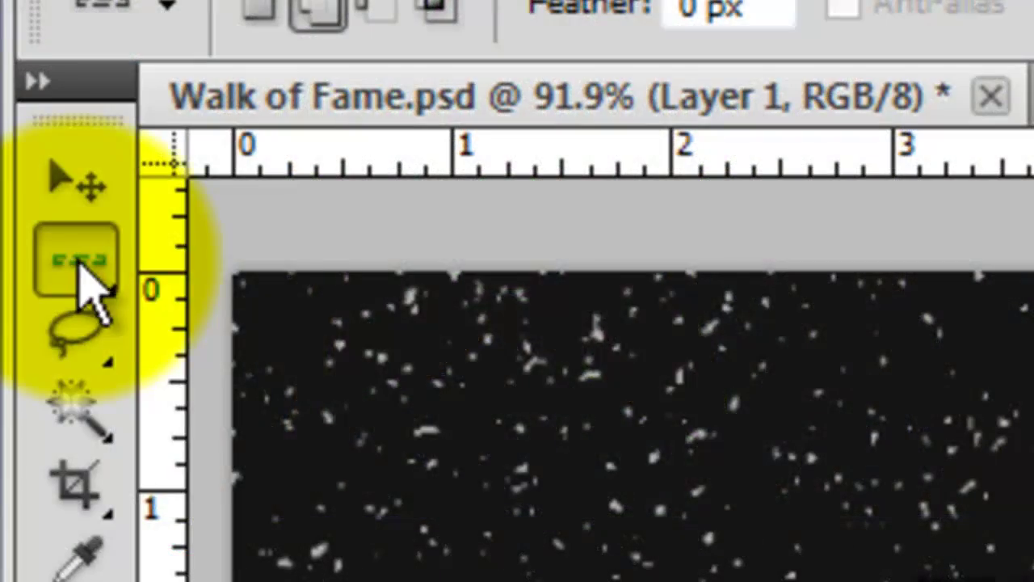
pyautogui.click(78, 267)
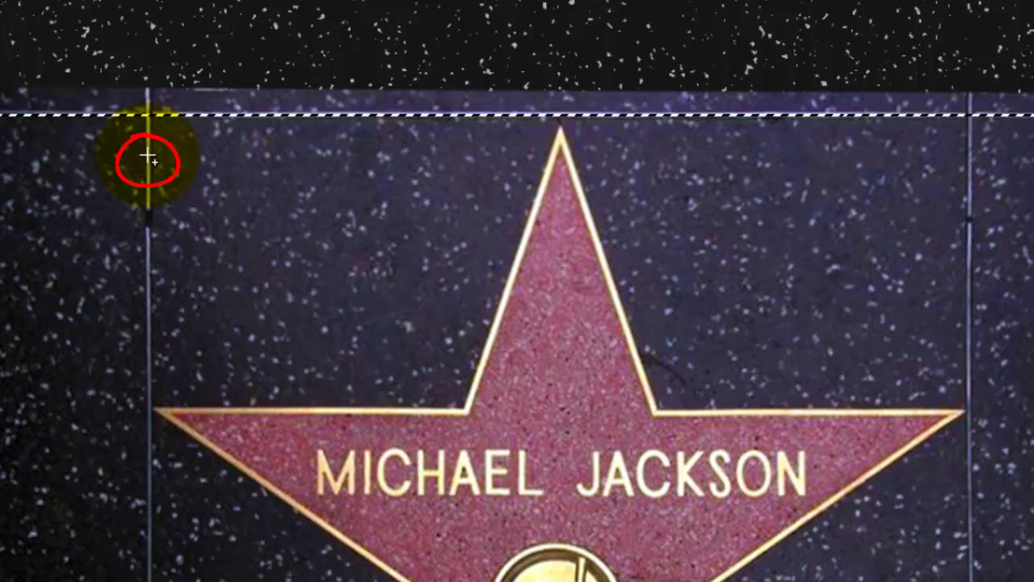
pyautogui.keyDown('shift'); pyautogui.click(148, 157); pyautogui.keyUp('shift')
pyautogui.keyDown('shift'); pyautogui.click(965, 203); pyautogui.keyUp('shift')
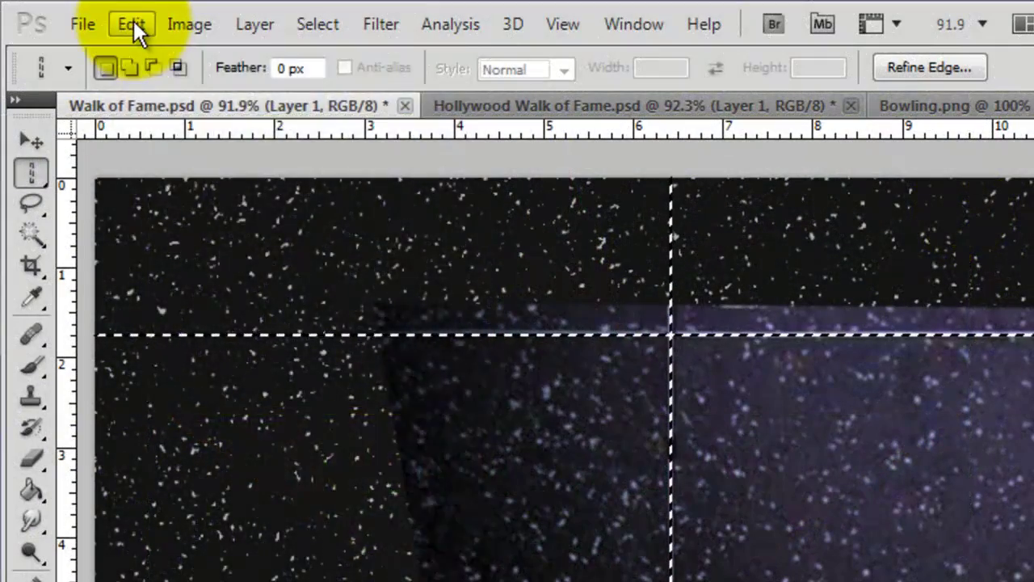
# Stroke the selected seam lines with a 2 px centered gray line at 70% brightness, and deselect.
pyautogui.click(131, 26)
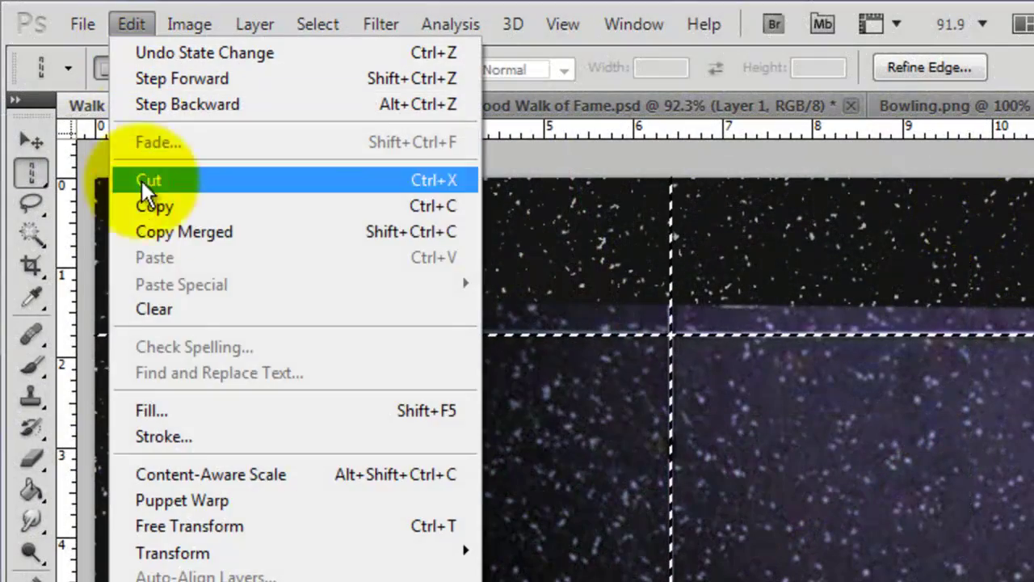
pyautogui.click(164, 427)
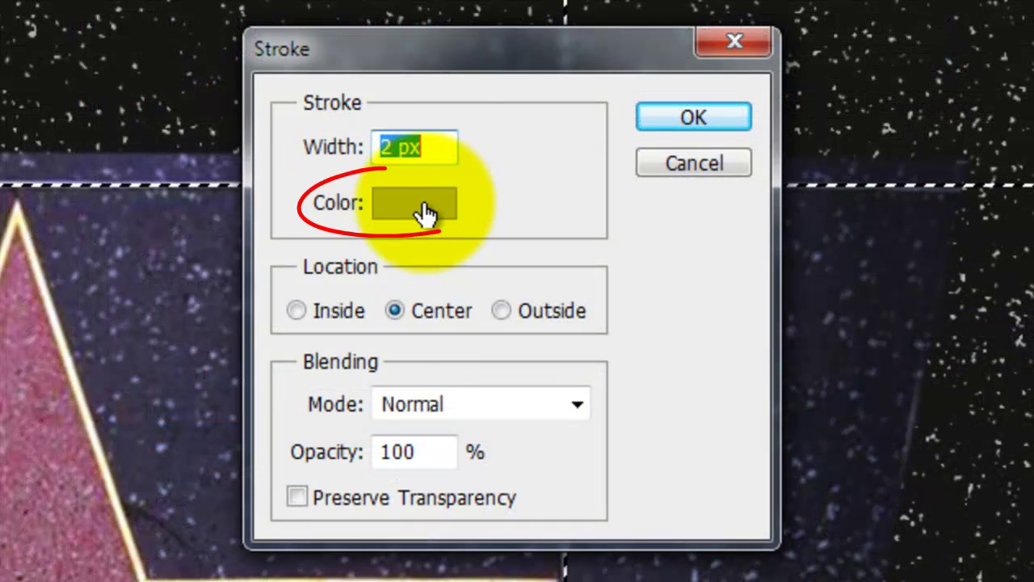
pyautogui.click(424, 212)
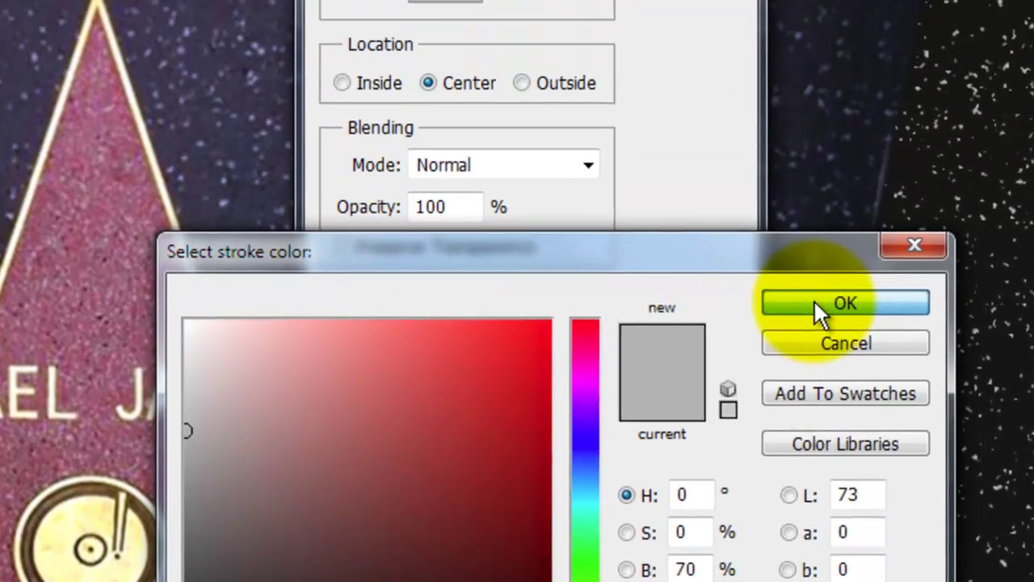
pyautogui.click(803, 115)
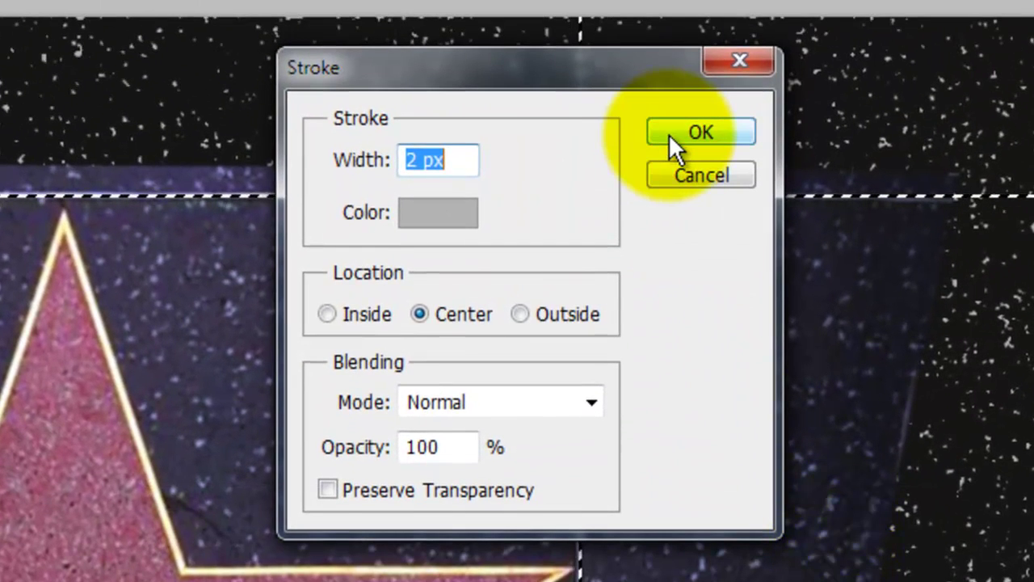
pyautogui.click(669, 135)
pyautogui.hotkey('ctrl', 'd')
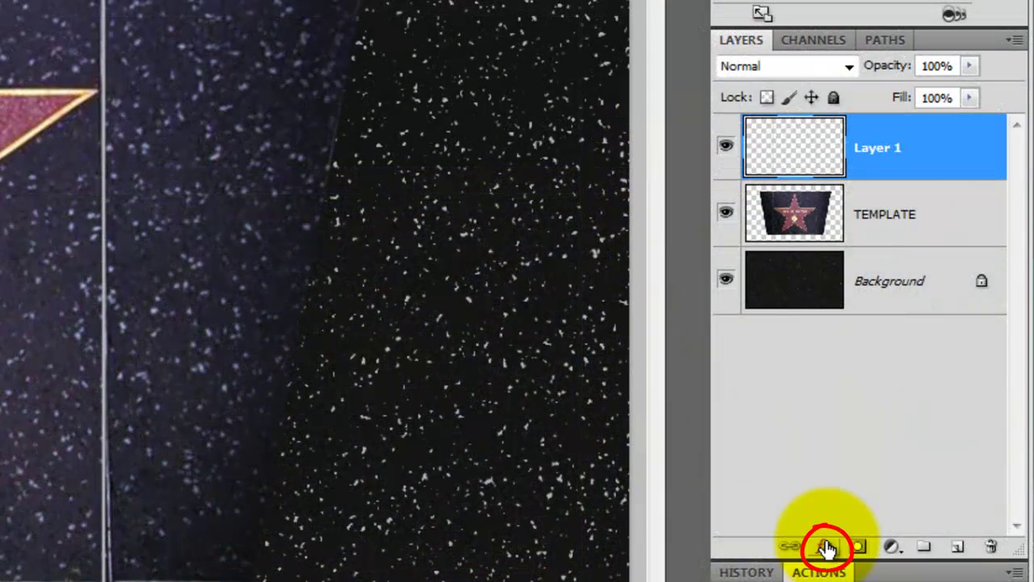
# Add a Chisel Hard inner bevel with 100% depth, 1 px size and Contour enabled to the seam-line layer.
pyautogui.click(826, 547)
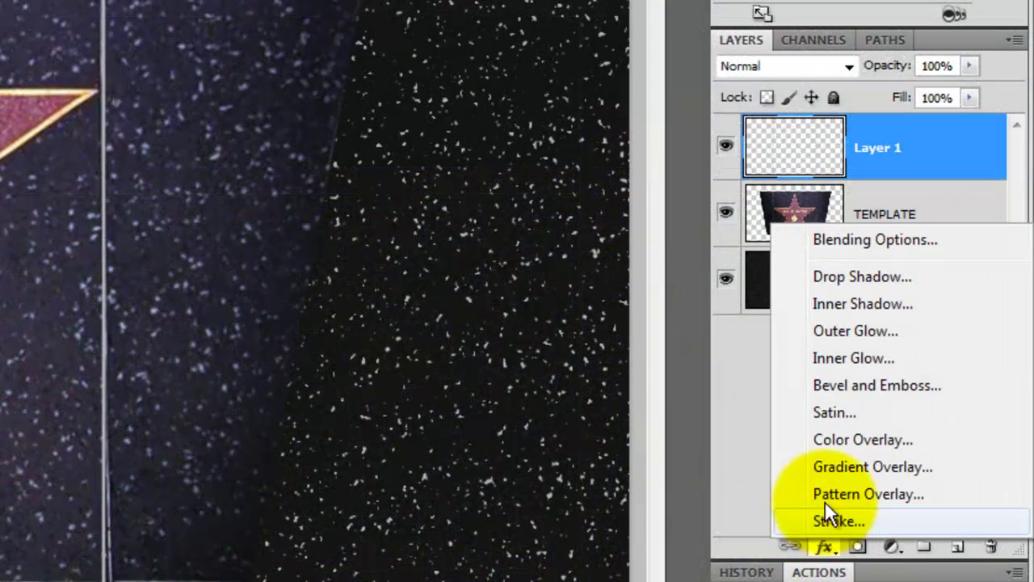
pyautogui.click(840, 385)
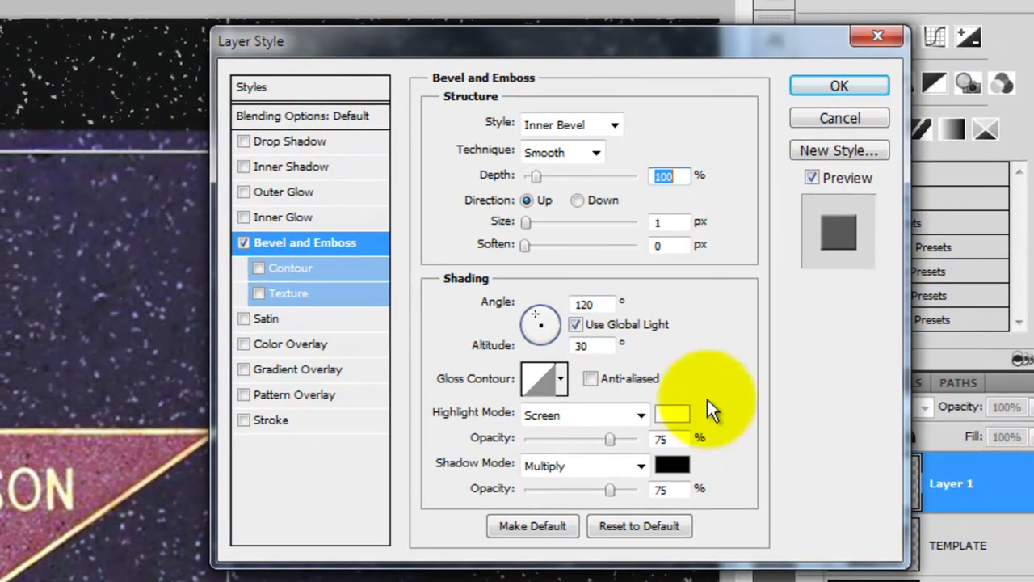
pyautogui.click(594, 154)
pyautogui.click(571, 194)
pyautogui.click(257, 267)
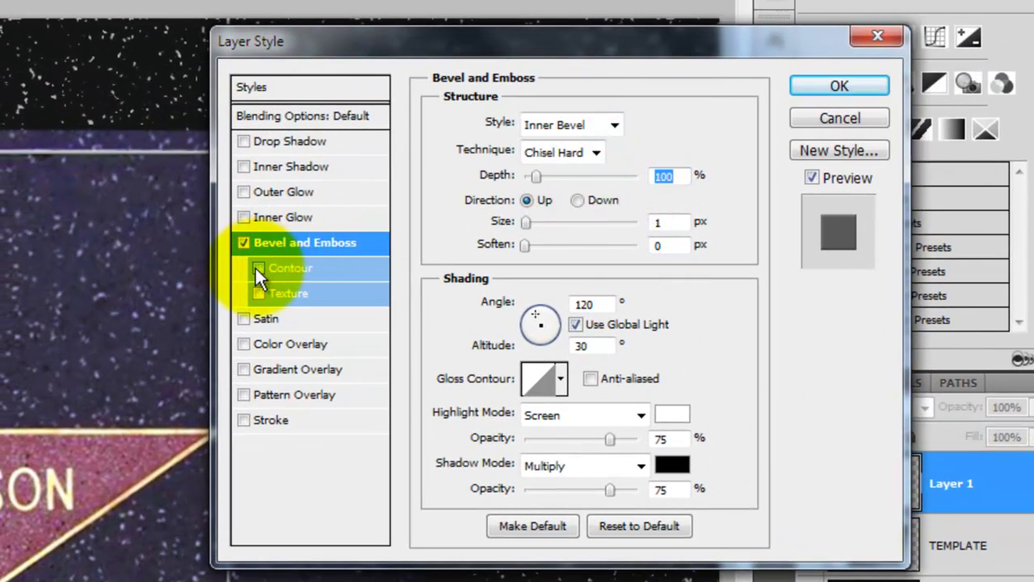
pyautogui.click(811, 90)
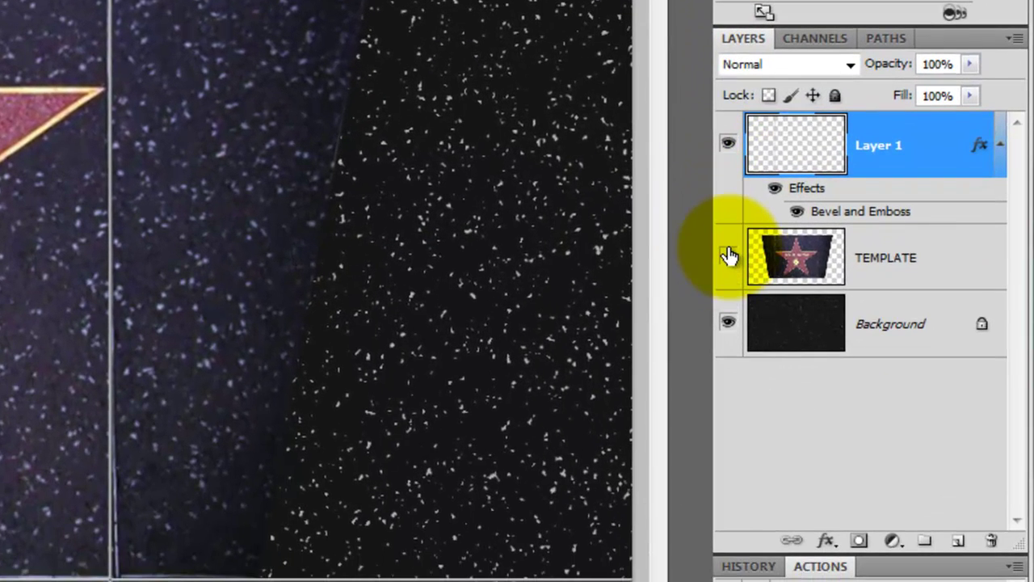
# Hide the TEMPLATE layer and add a layer mask to Layer 1 from a selection of its own lines.
pyautogui.click(729, 256)
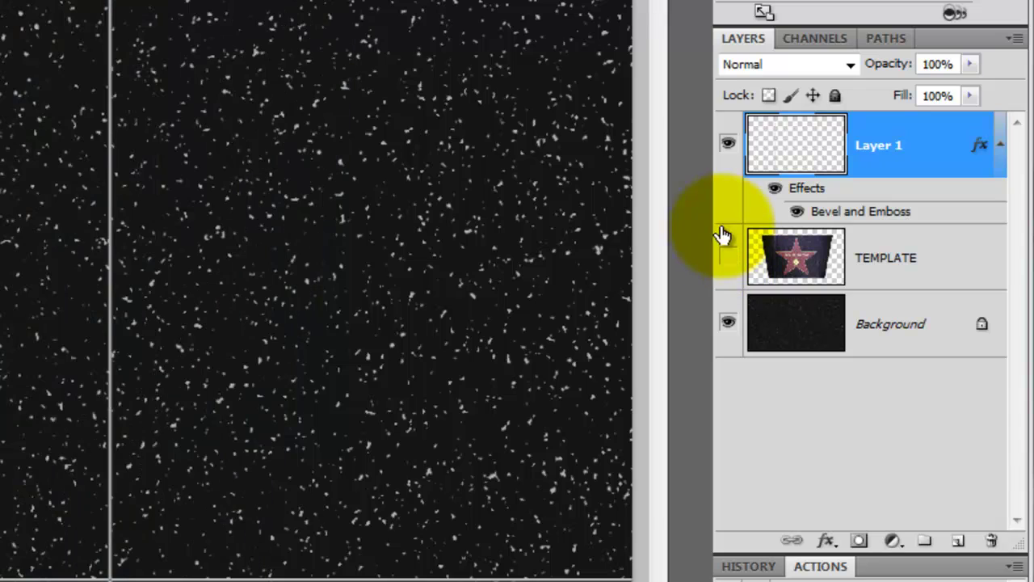
pyautogui.keyDown('ctrl'); pyautogui.click(788, 146); pyautogui.keyUp('ctrl')
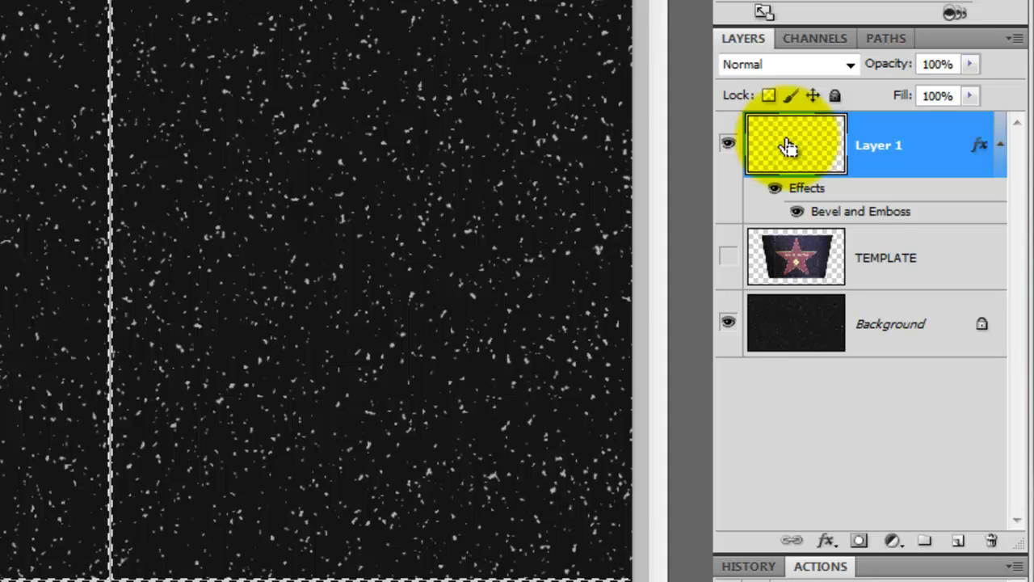
pyautogui.click(862, 543)
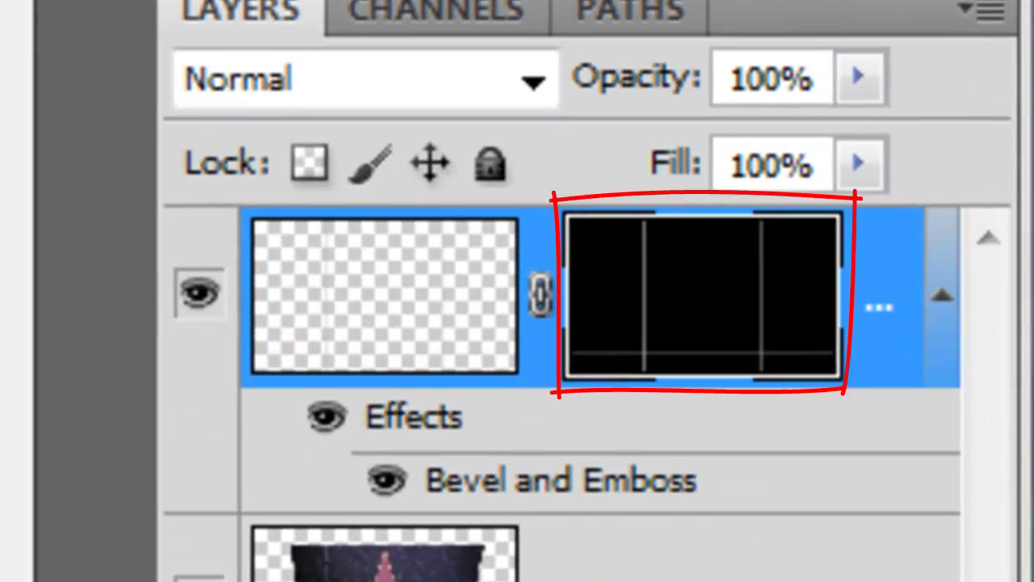
pyautogui.click(380, 288)
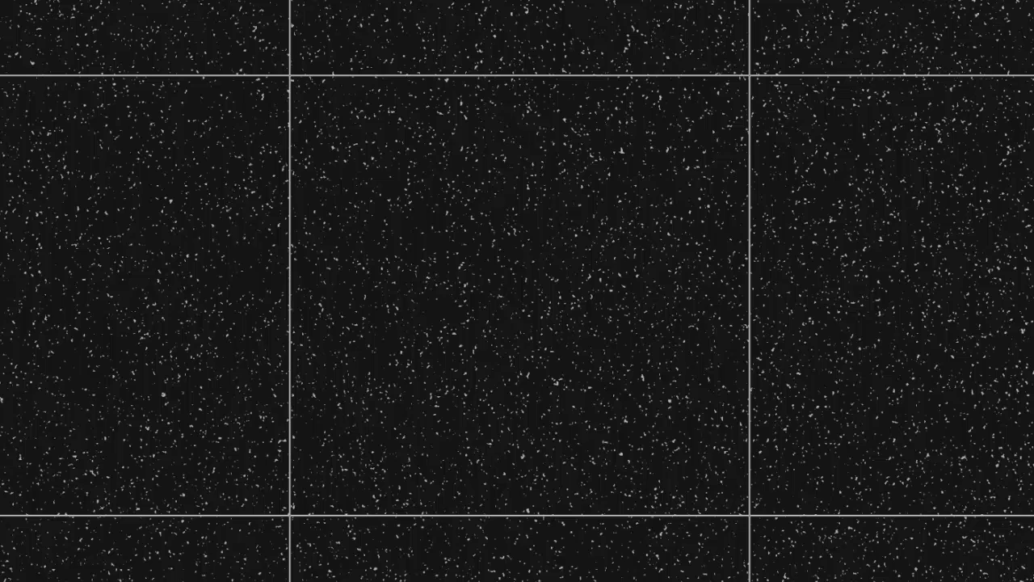
# Set up a white brush at 100% opacity, change its blend mode, and paint diagonal white strokes across Layer 1's seam lines.
pyautogui.press('d')
pyautogui.press('x')
pyautogui.press('b')
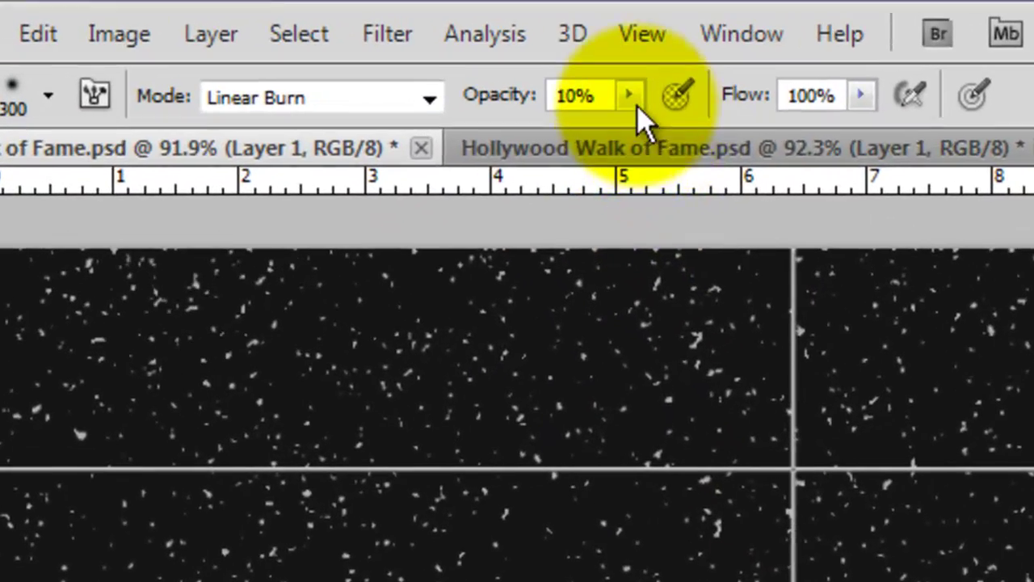
pyautogui.moveTo(631, 95); pyautogui.dragTo(642, 146)
pyautogui.press('0')
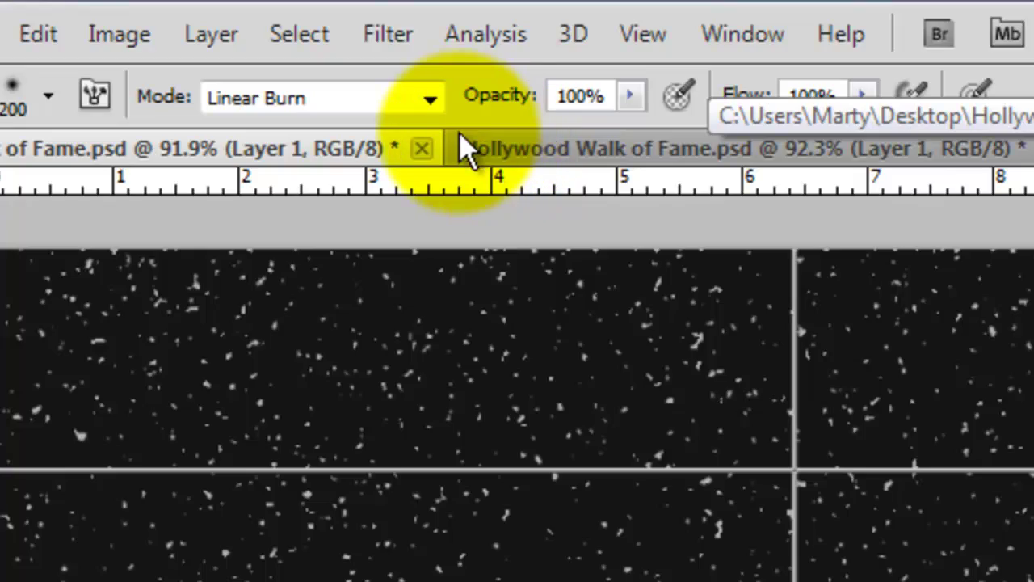
pyautogui.click(431, 98)
pyautogui.click(360, 132)
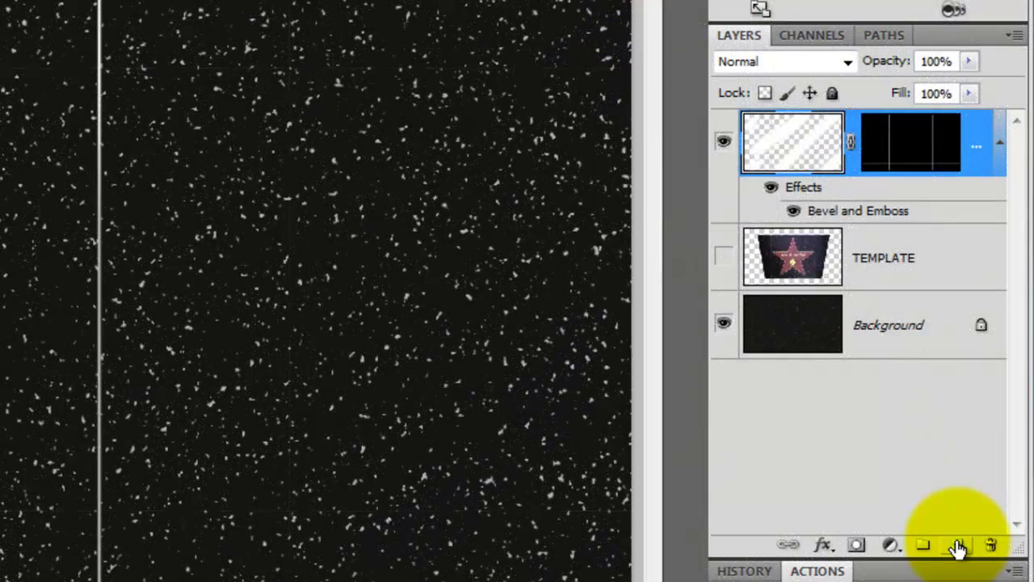
# Add a new layer, show the TEMPLATE layer, and trace the photo's star through its five tips with a closed Pen path.
pyautogui.click(958, 546)
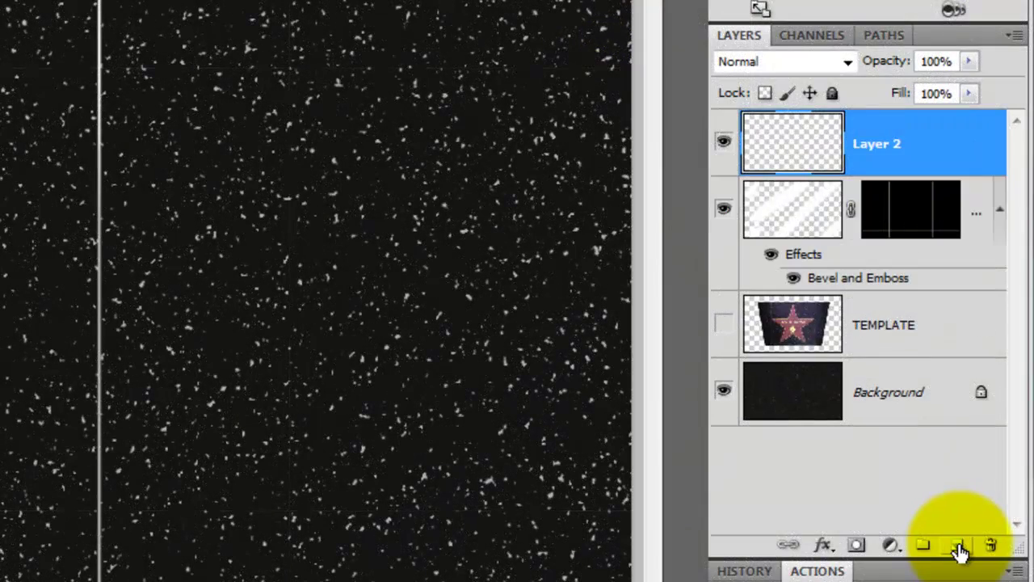
pyautogui.click(723, 325)
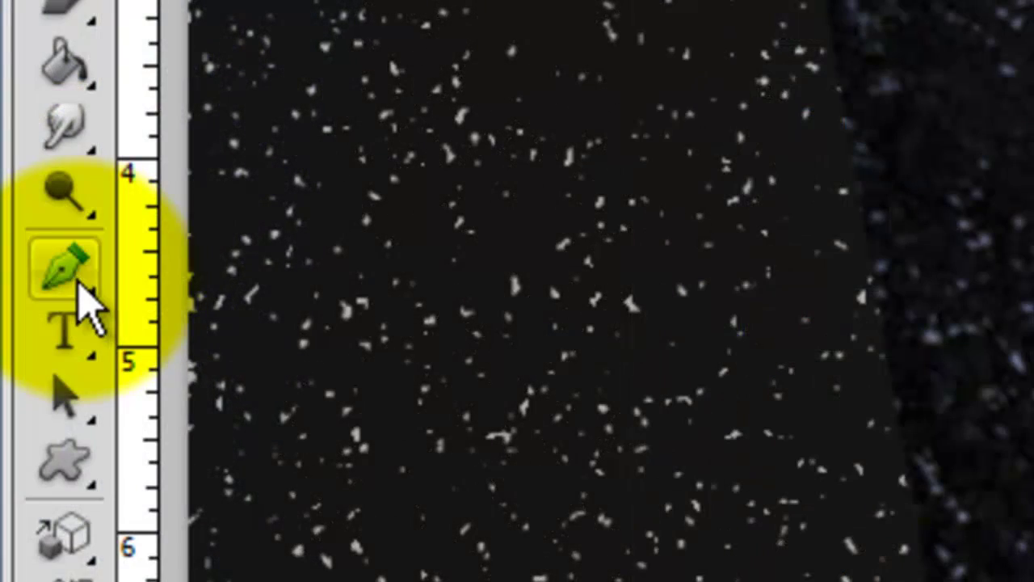
pyautogui.click(76, 288)
pyautogui.click(268, 272)
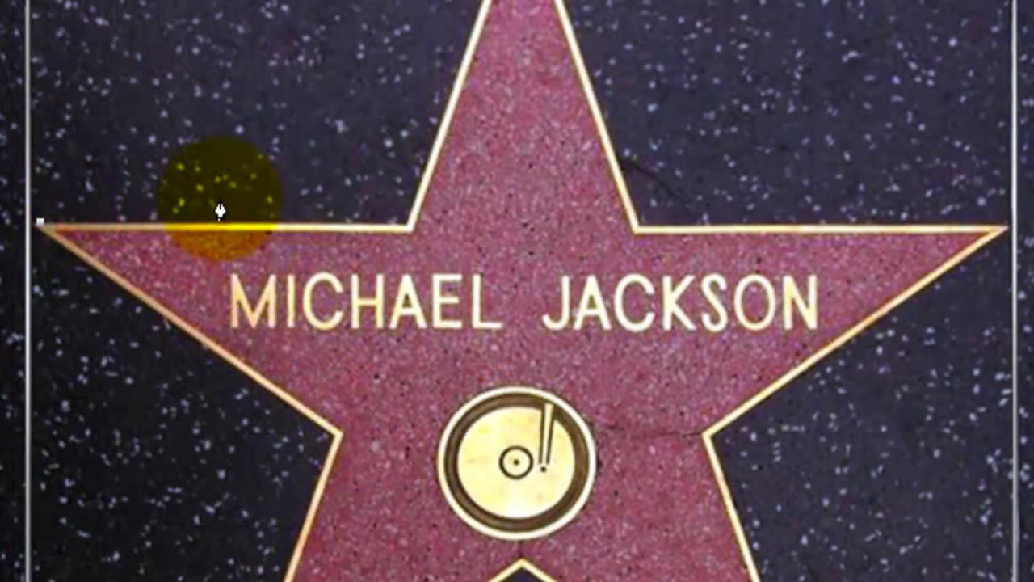
pyautogui.click(1006, 236)
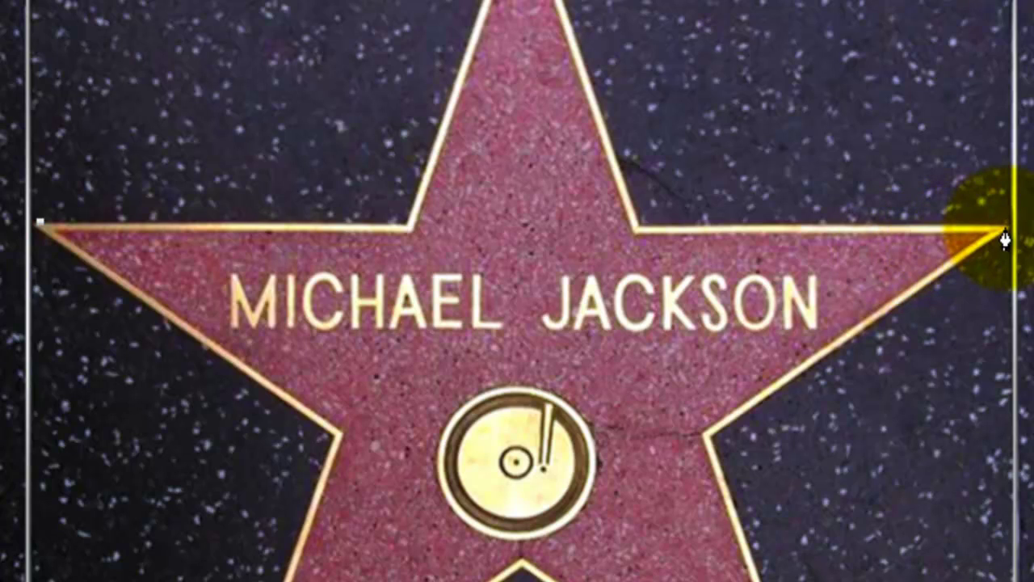
pyautogui.click(1005, 223)
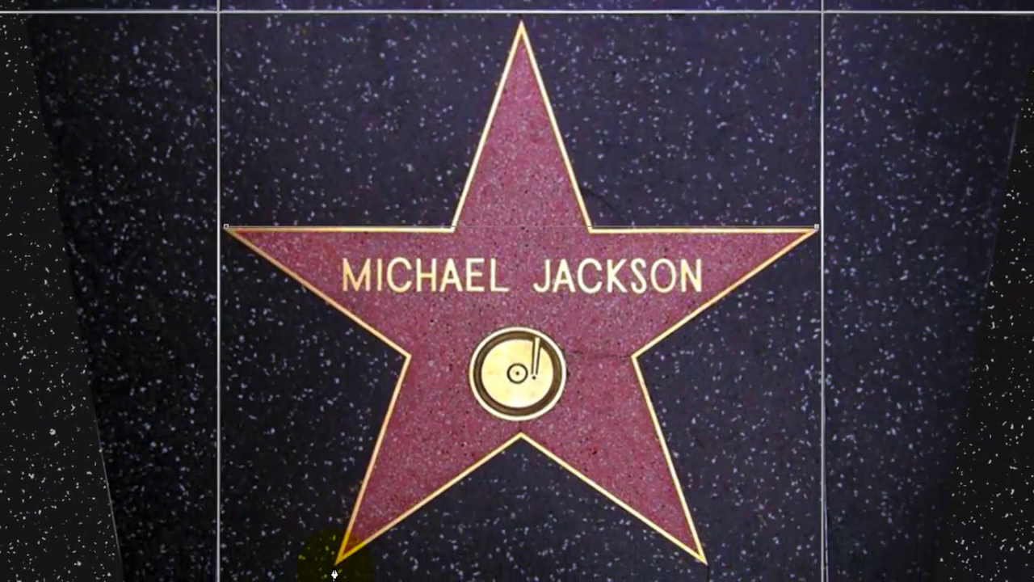
pyautogui.click(332, 564)
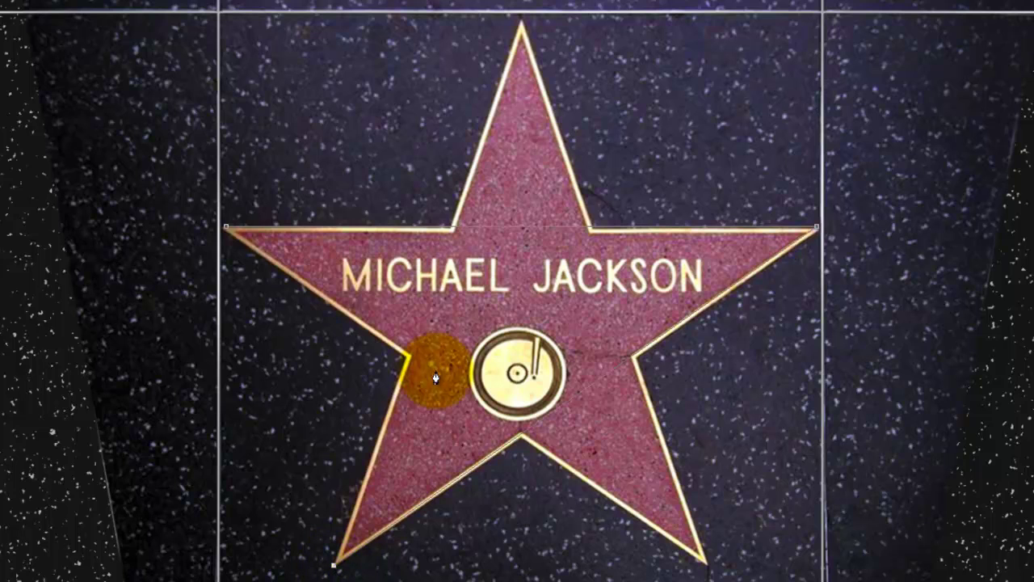
pyautogui.click(521, 25)
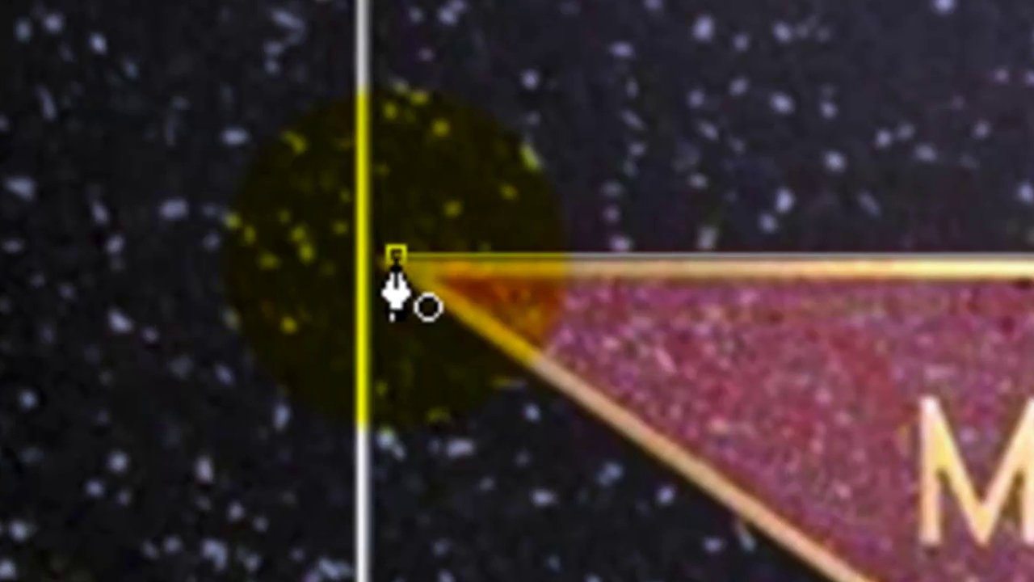
pyautogui.click(395, 257)
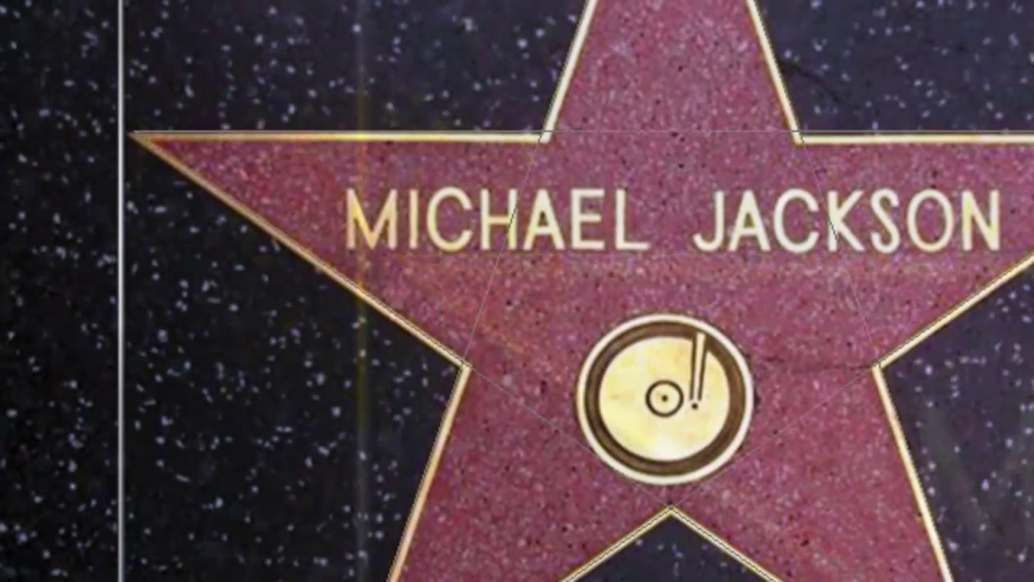
# Convert the star path into a new anti-aliased selection with a 0-pixel feather radius.
pyautogui.rightClick(283, 132)
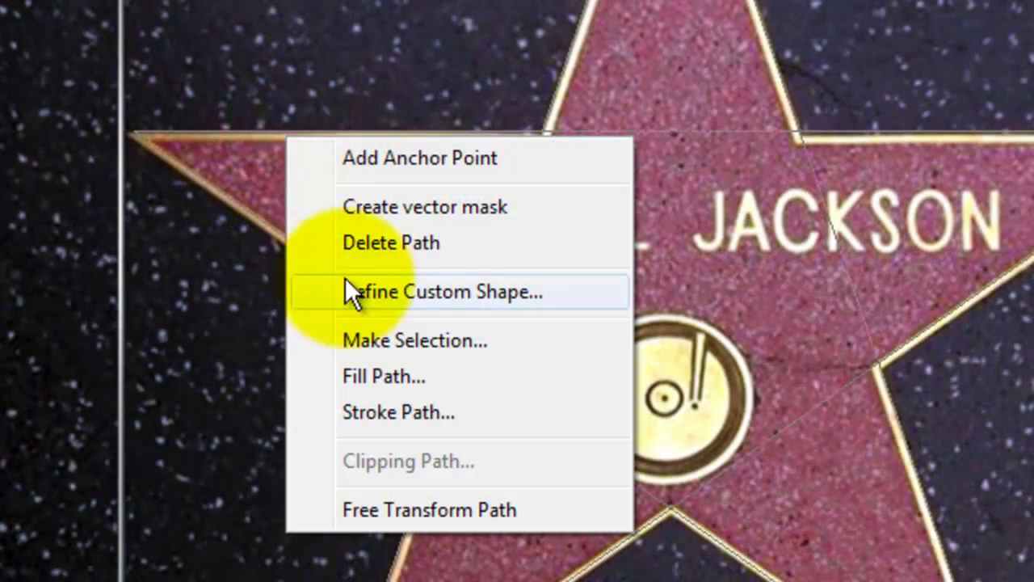
pyautogui.click(410, 340)
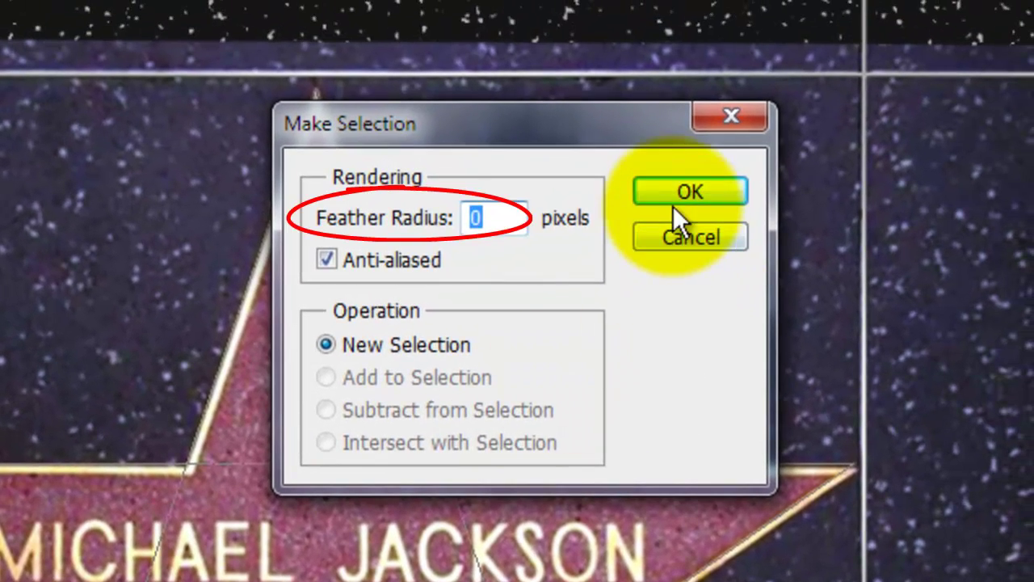
pyautogui.click(751, 128)
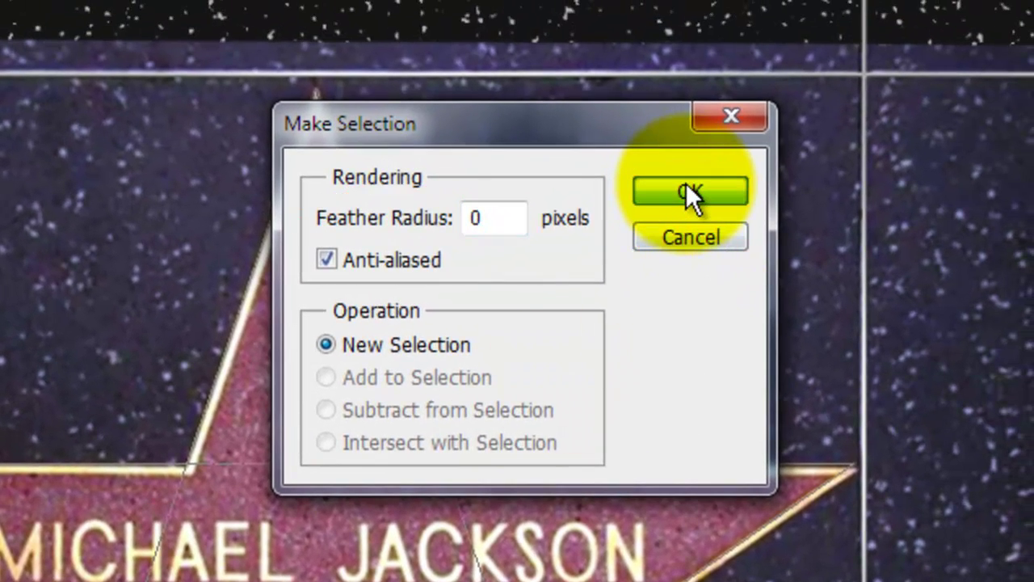
# In Quick Mask mode, fill the star's central pentagon with the Paint Bucket so the selection covers the whole star.
pyautogui.press('q')
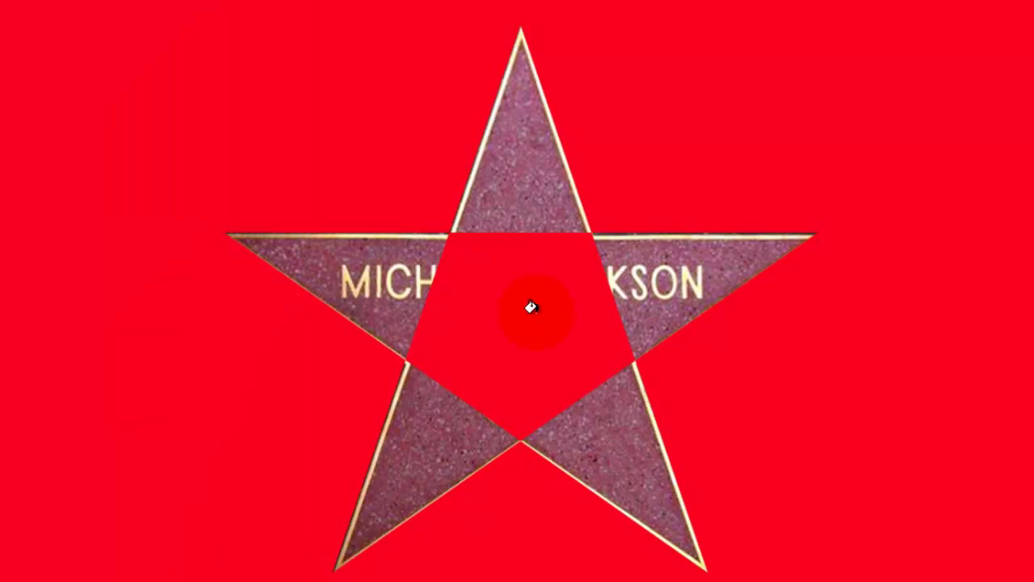
pyautogui.press('g')
pyautogui.click(532, 306)
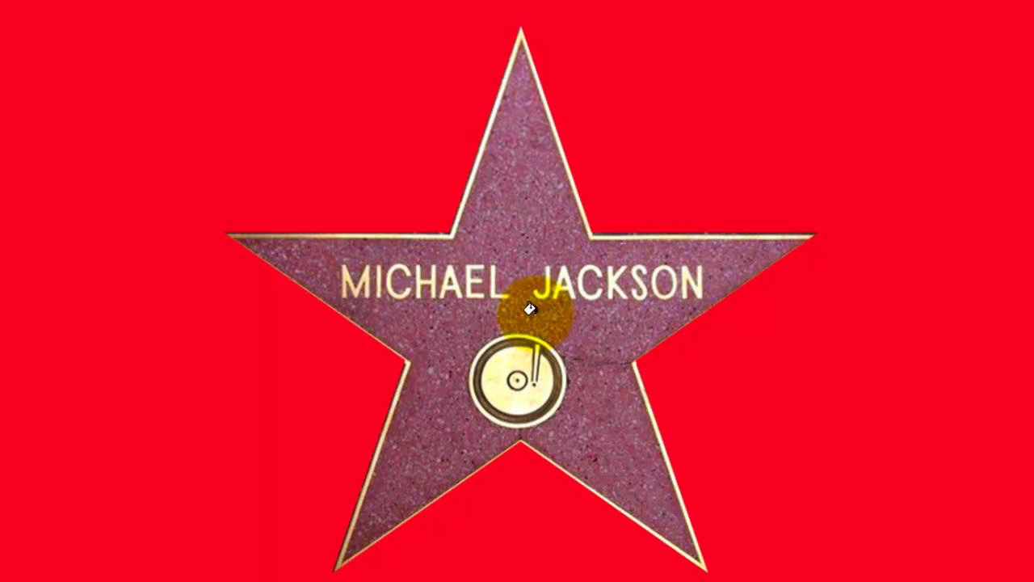
pyautogui.press('q')
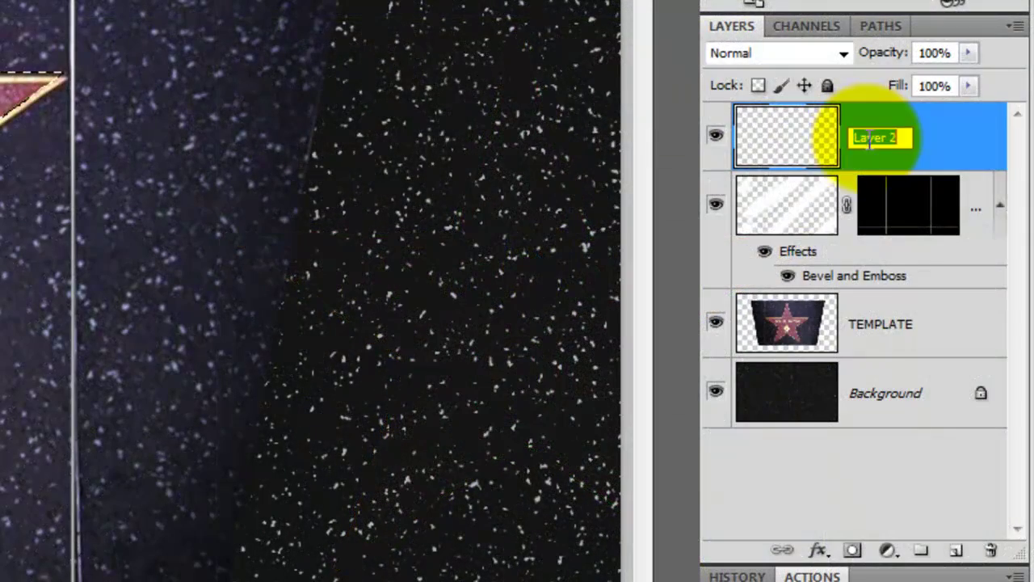
# Rename Layer 2 as STAR and add a layer mask to it from the star selection.
pyautogui.write('STAR')
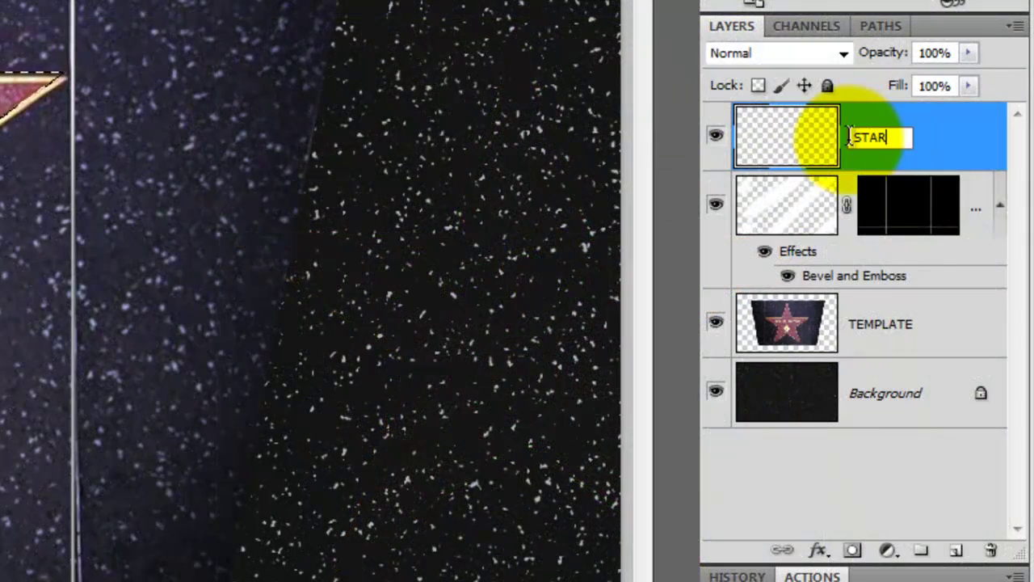
pyautogui.press('Return')
pyautogui.click(853, 551)
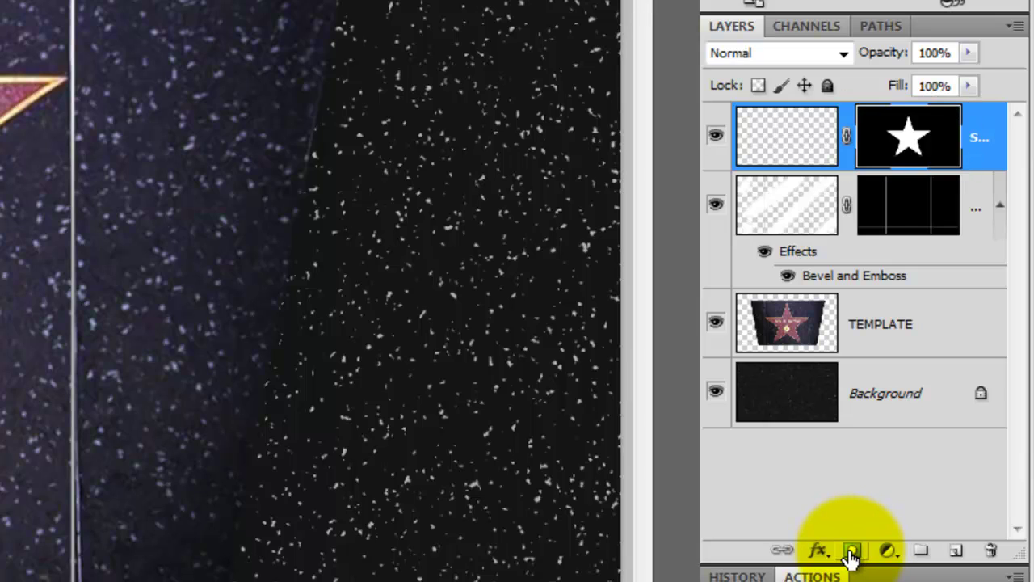
# Hide the TEMPLATE layer and fill the STAR layer's image, not its mask, with the background color.
pyautogui.click(716, 323)
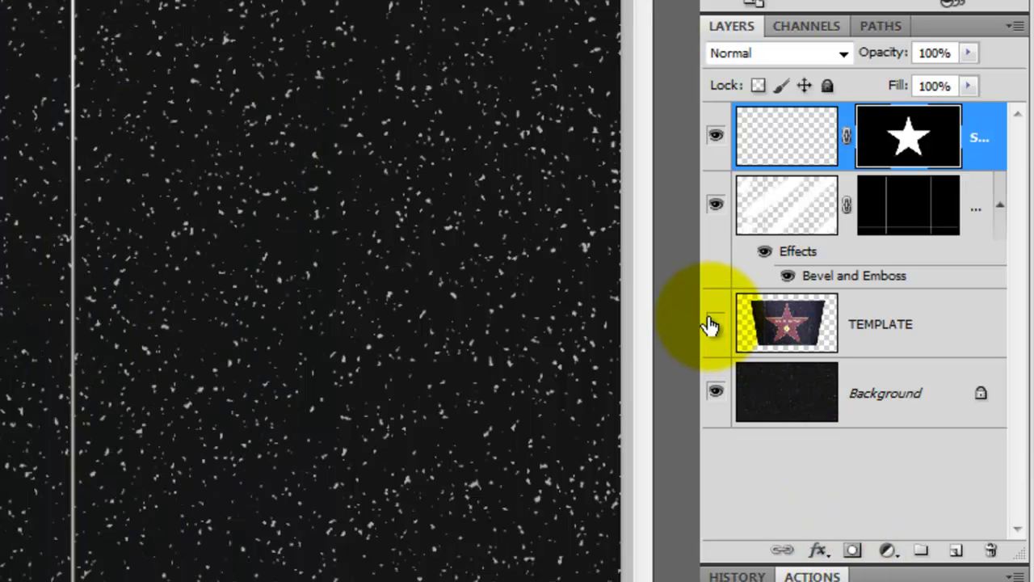
pyautogui.click(763, 143)
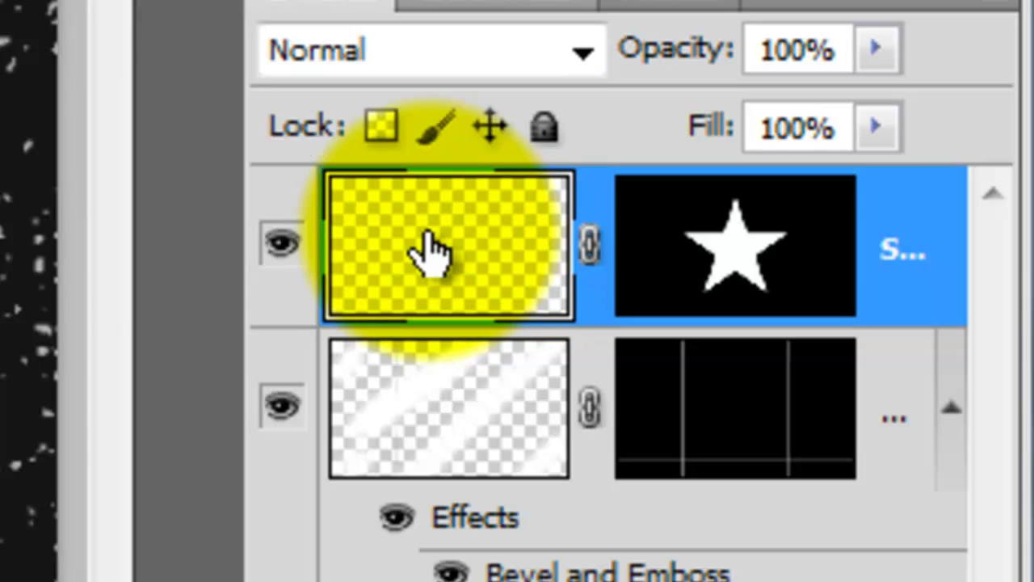
pyautogui.hotkey('ctrl', 'Delete')
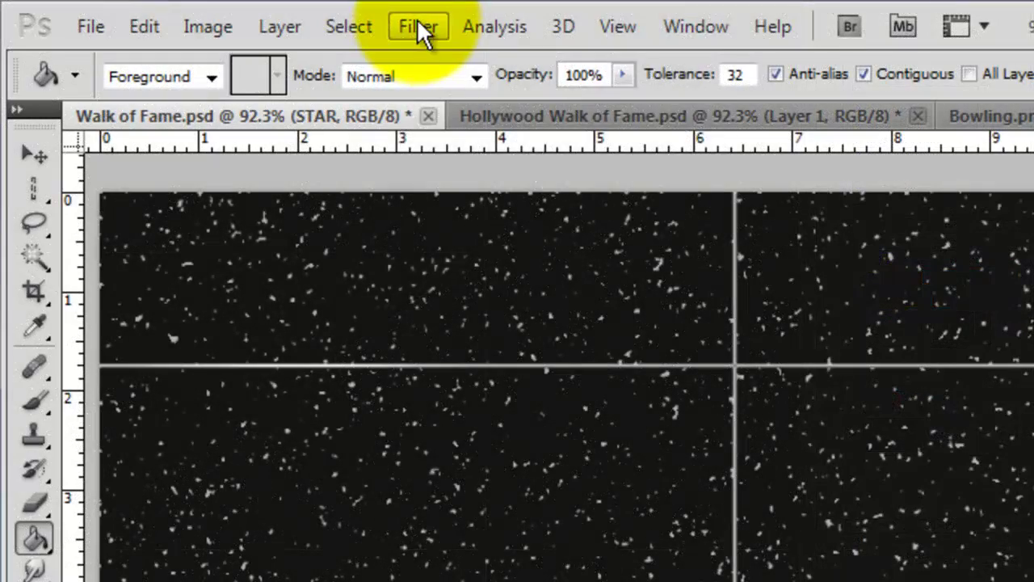
# Apply Add Noise to the STAR layer at 400%, Gaussian distribution, Monochromatic.
pyautogui.click(417, 24)
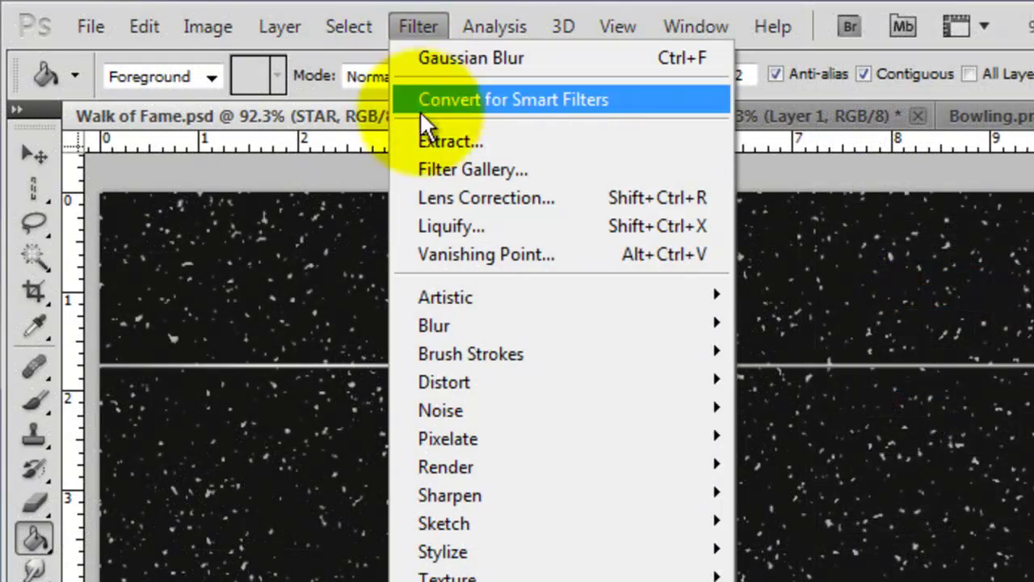
pyautogui.moveTo(450, 411)
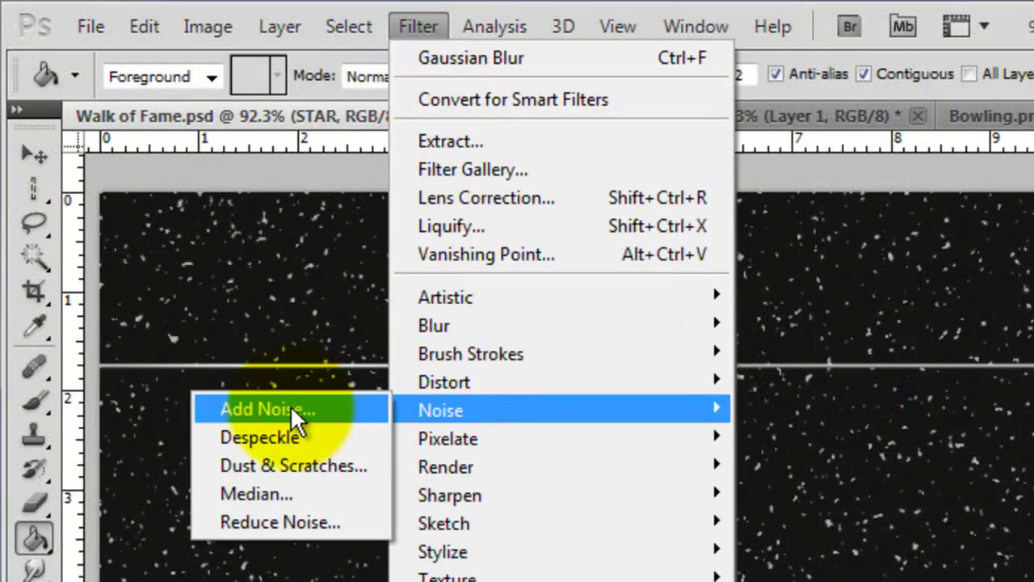
pyautogui.click(290, 404)
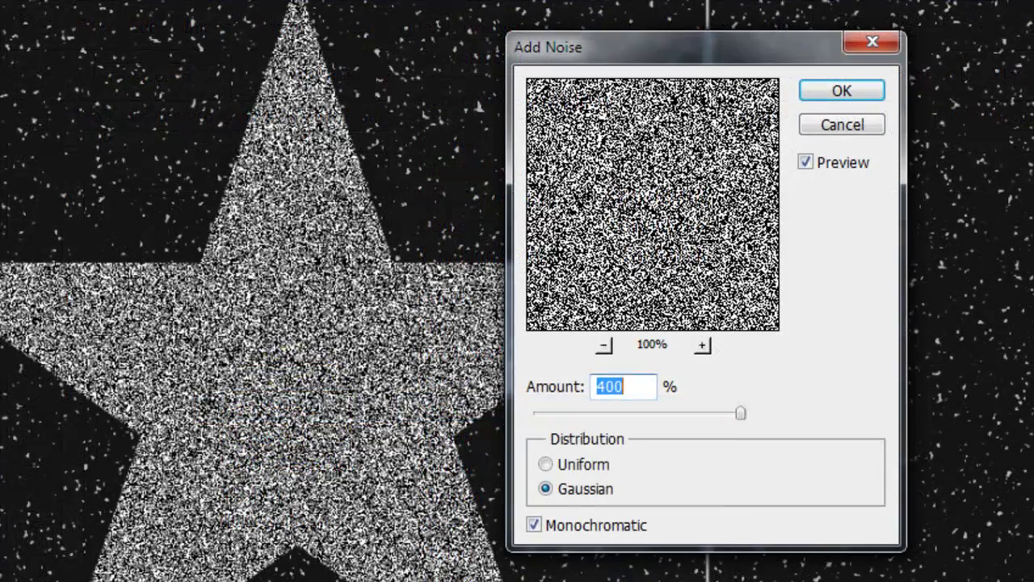
pyautogui.click(826, 94)
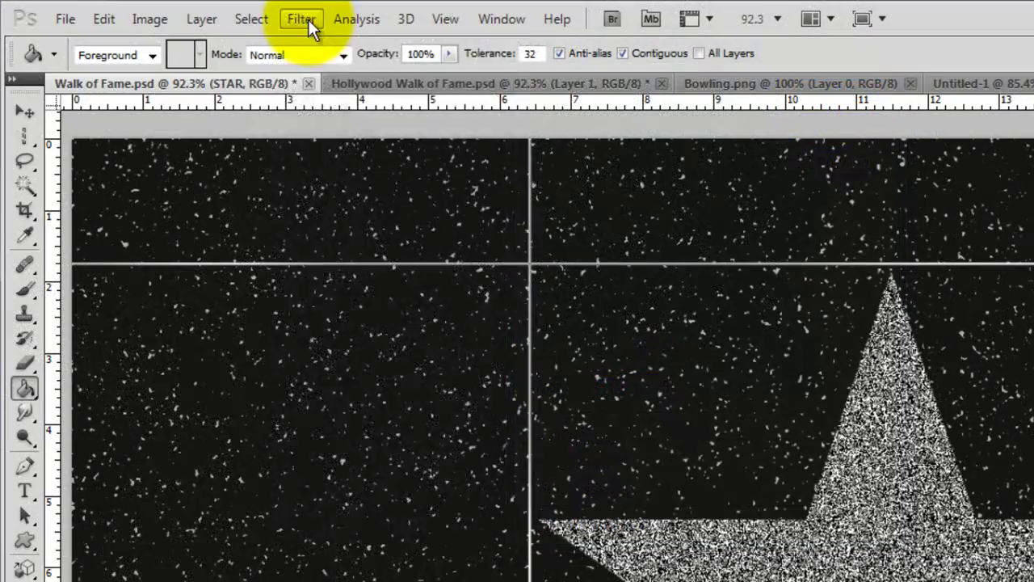
# Apply a Gaussian Blur with a 1-pixel radius to the STAR layer's noise.
pyautogui.click(304, 23)
pyautogui.moveTo(326, 231)
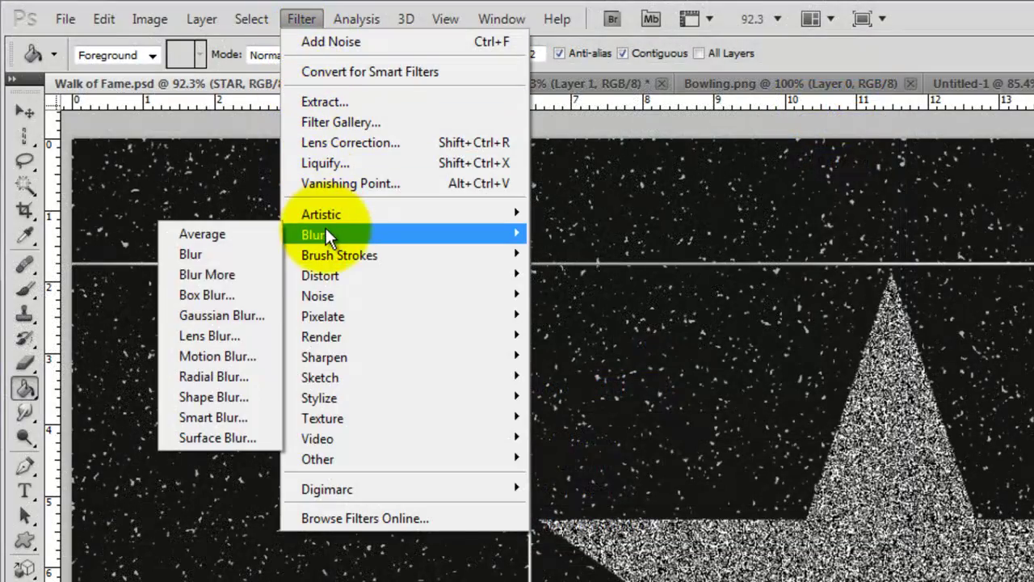
pyautogui.click(226, 314)
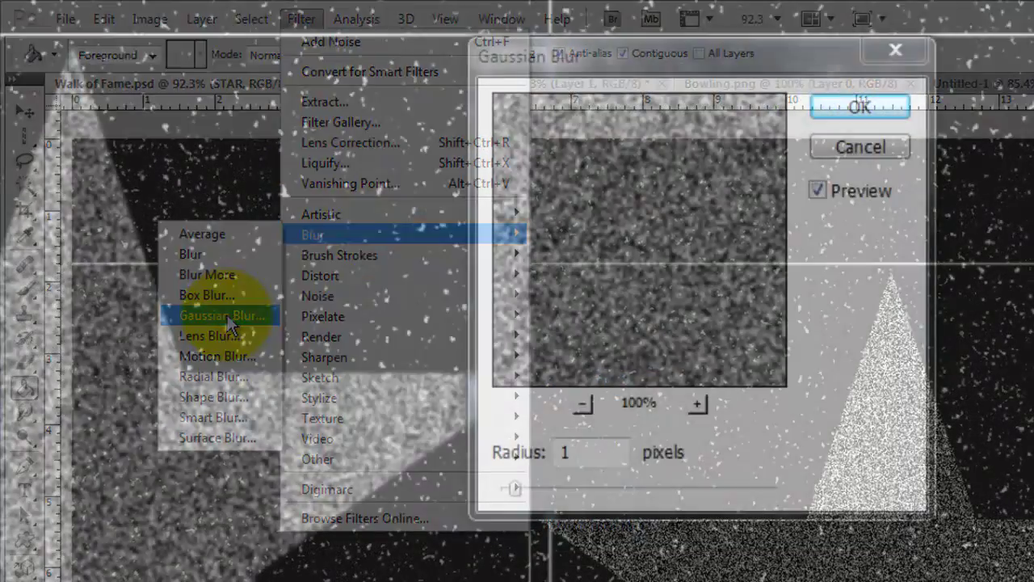
pyautogui.click(841, 108)
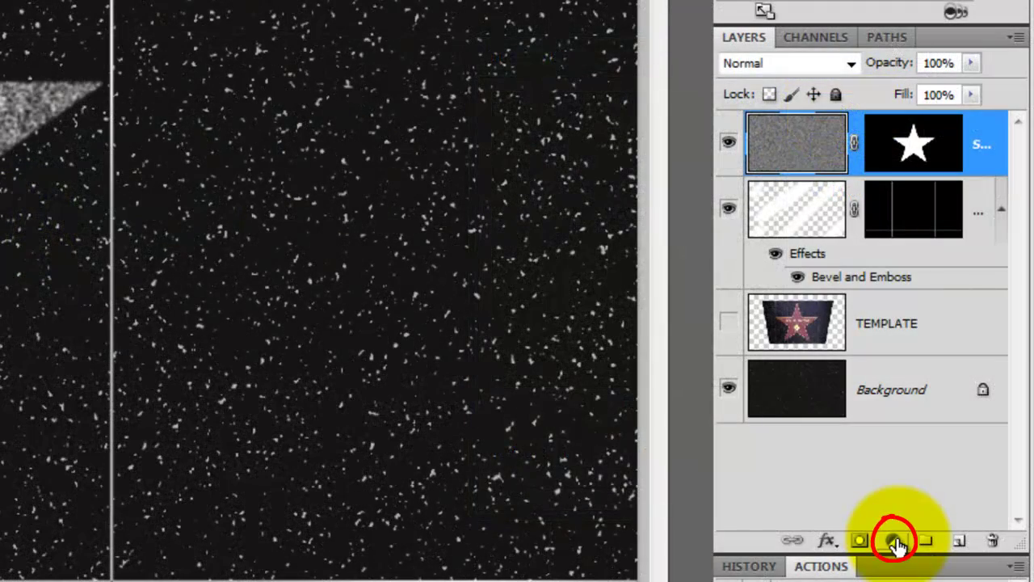
# Add a Brightness/Contrast adjustment layer clipped to the STAR layer and lower both brightness and contrast to their minimum.
pyautogui.click(895, 540)
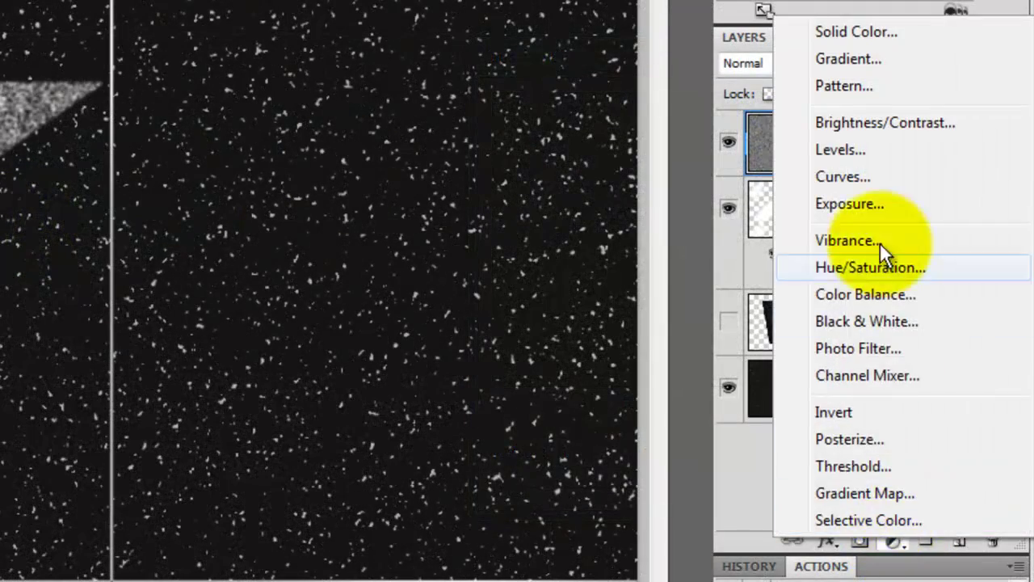
pyautogui.click(876, 122)
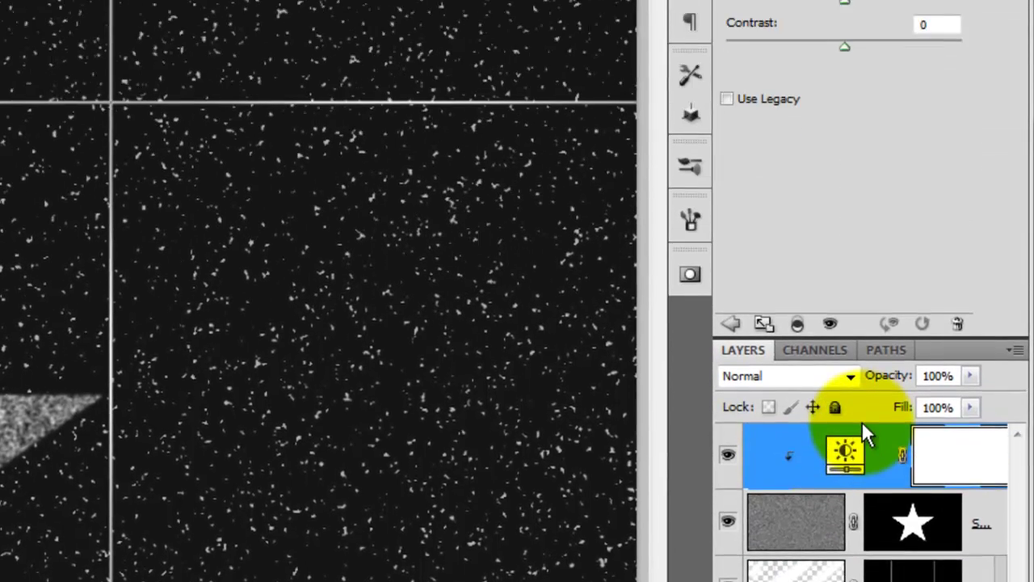
pyautogui.moveTo(846, 190); pyautogui.dragTo(674, 185)
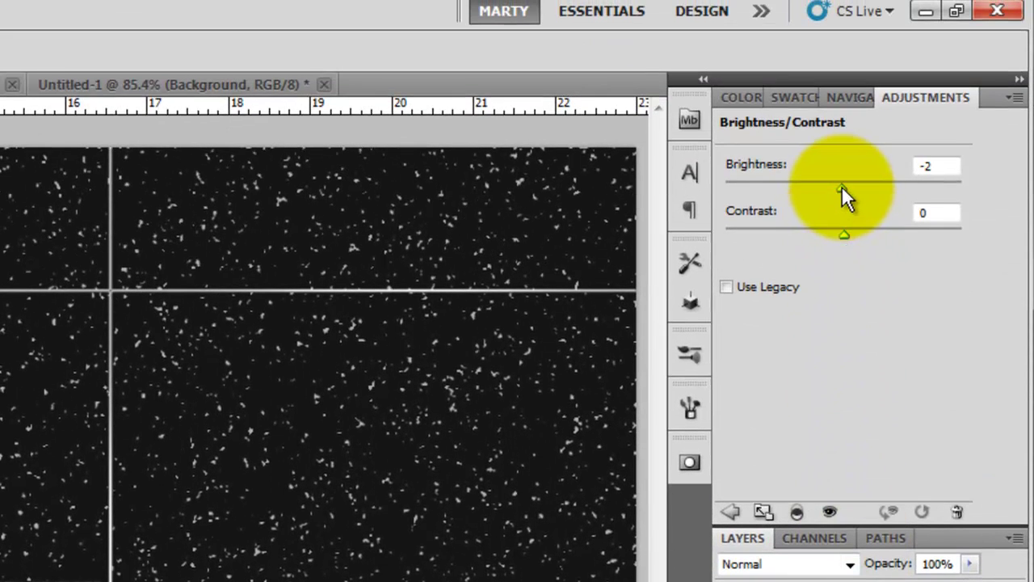
pyautogui.moveTo(855, 239); pyautogui.dragTo(669, 224)
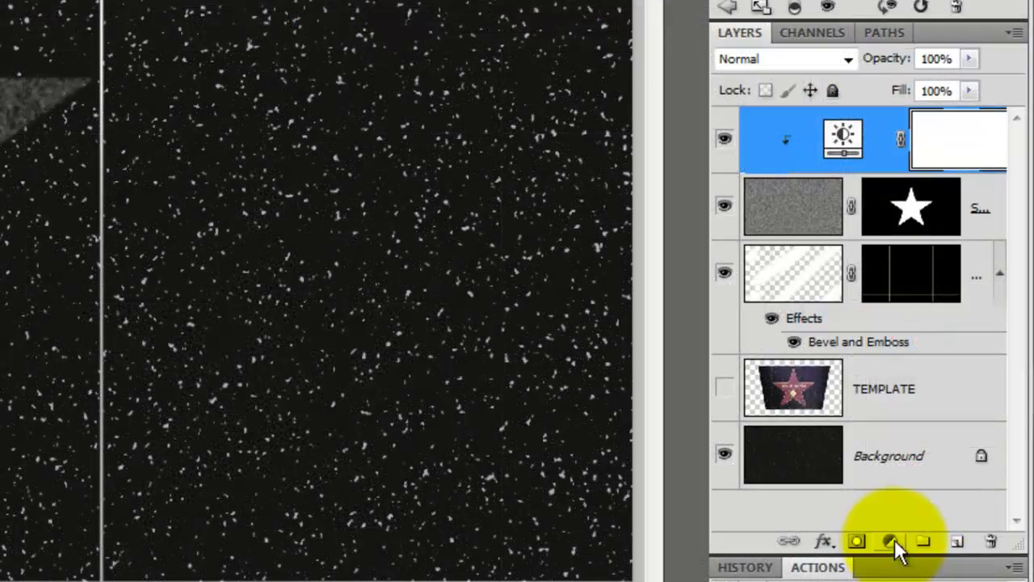
# Add a Levels adjustment layer clipped to the STAR layer and set its levels values to 57 and 202.
pyautogui.click(952, 566)
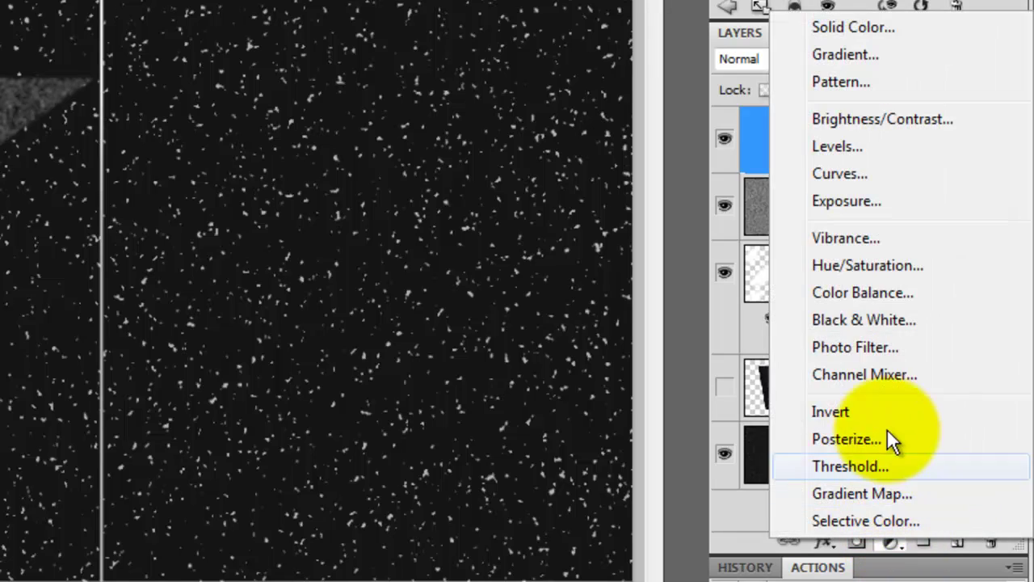
pyautogui.click(829, 145)
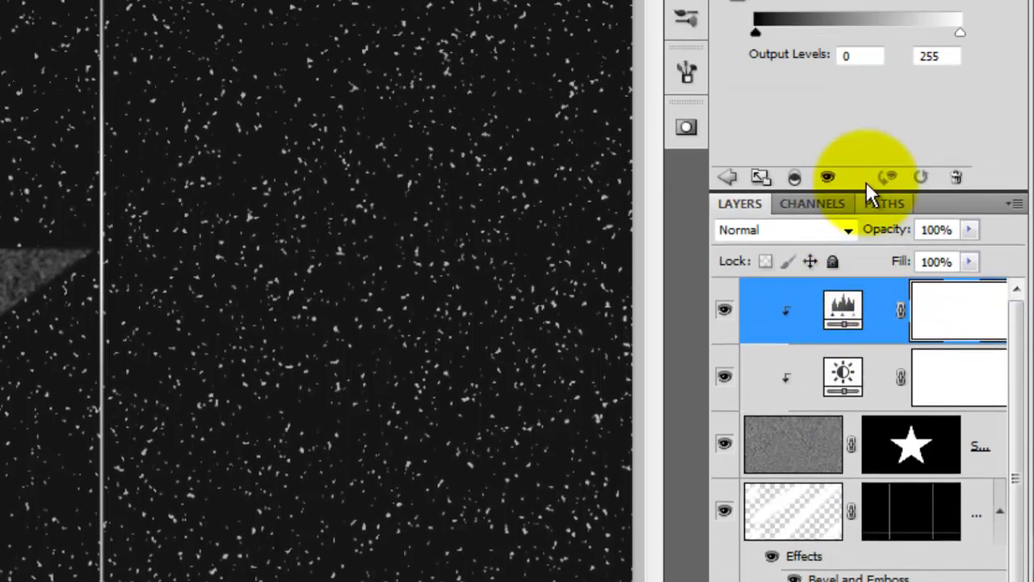
pyautogui.write('57')
pyautogui.click(924, 331)
pyautogui.write('202')
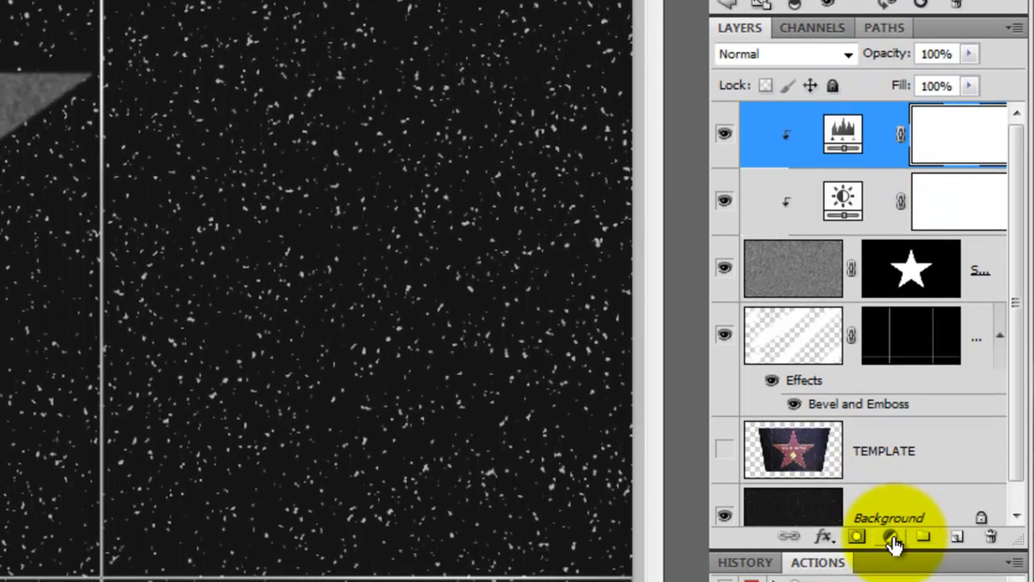
# Add a Solid Color fill layer above the Levels adjustment with the color 7B3951.
pyautogui.click(890, 537)
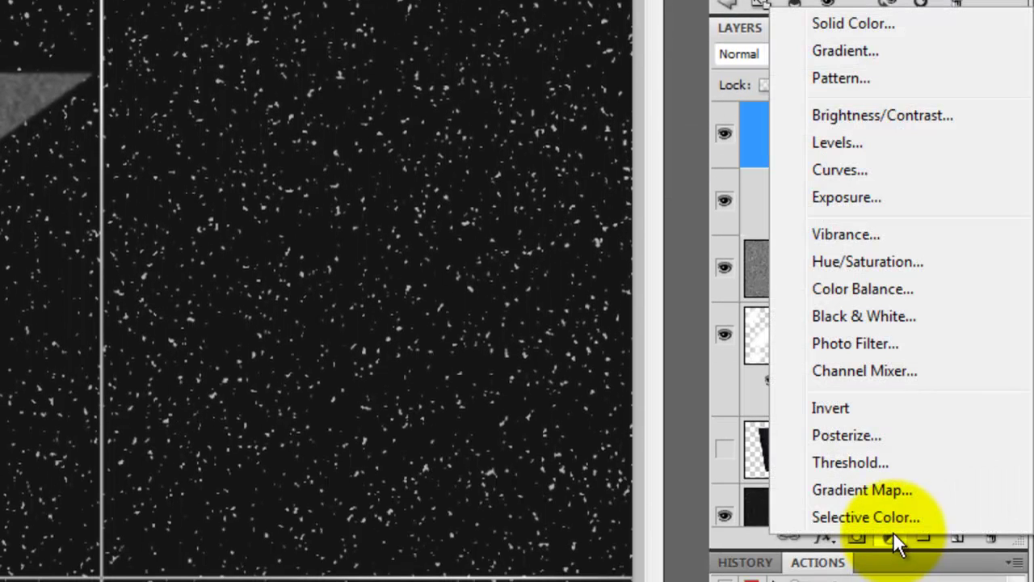
pyautogui.click(839, 23)
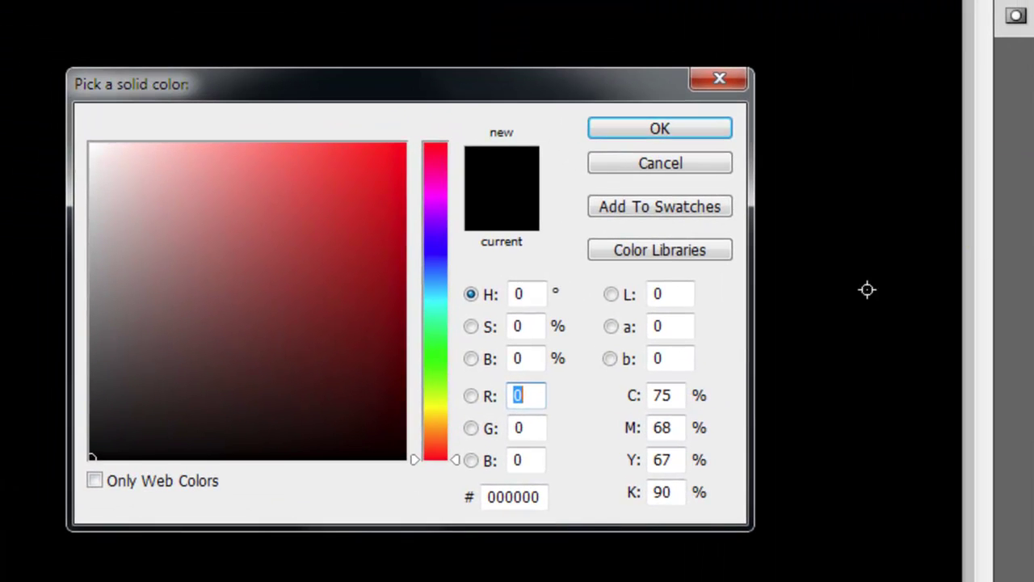
pyautogui.moveTo(488, 497); pyautogui.dragTo(548, 521)
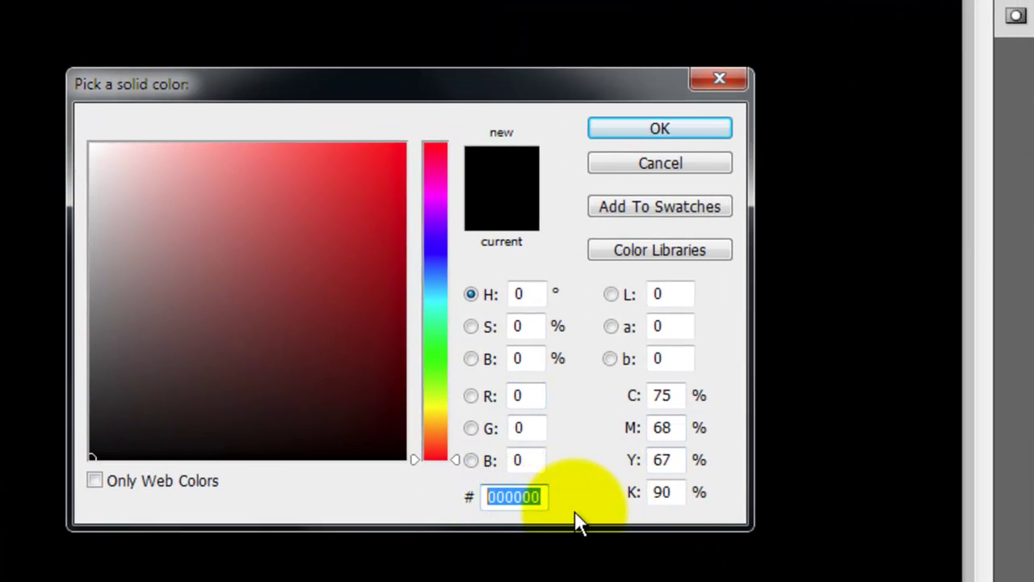
pyautogui.write('7B3951')
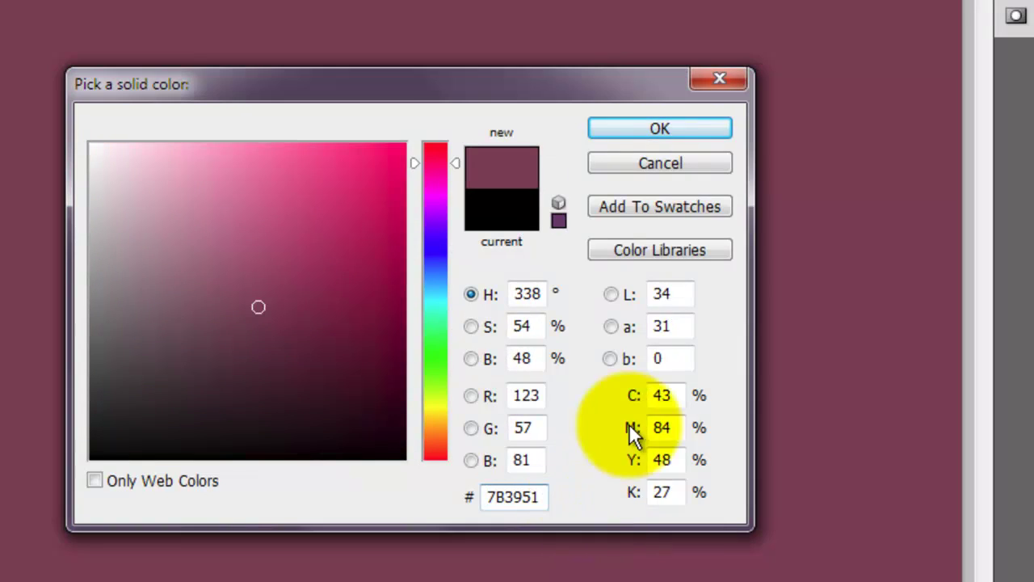
pyautogui.click(695, 131)
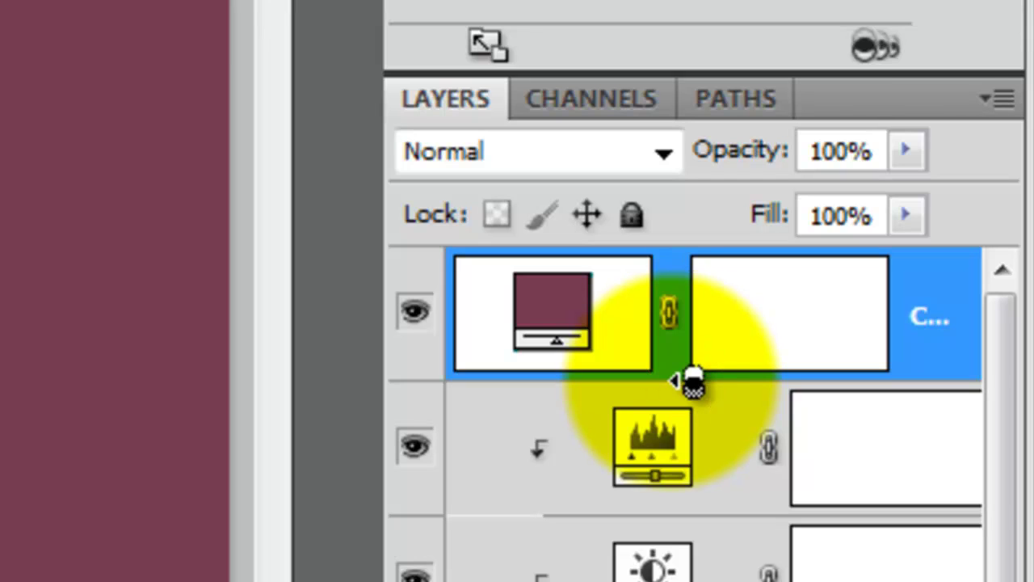
# Clip the maroon Solid Color layer to the star and set its blend mode to Color.
pyautogui.keyDown('alt'); pyautogui.click(685, 383); pyautogui.keyUp('alt')
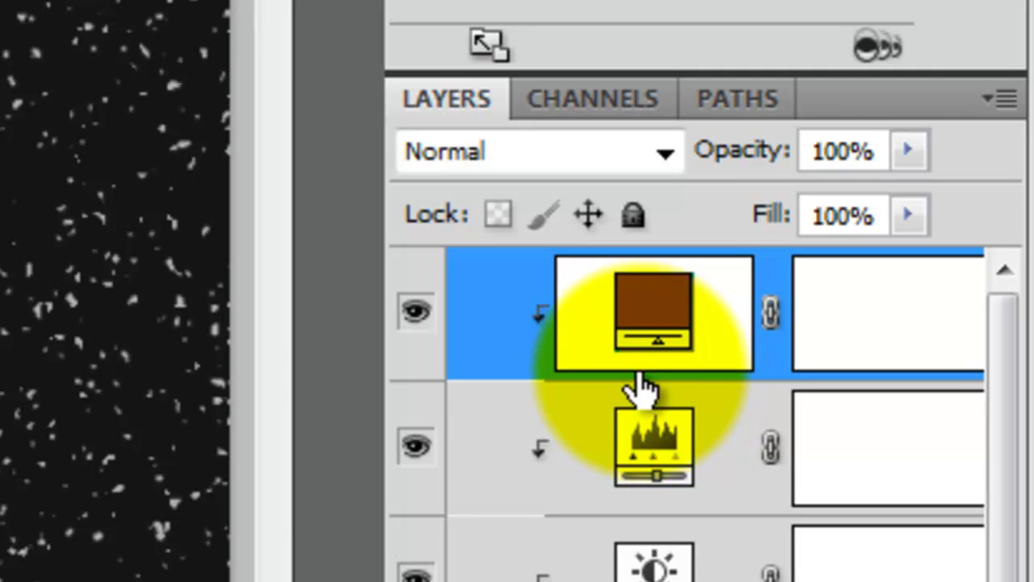
pyautogui.click(665, 151)
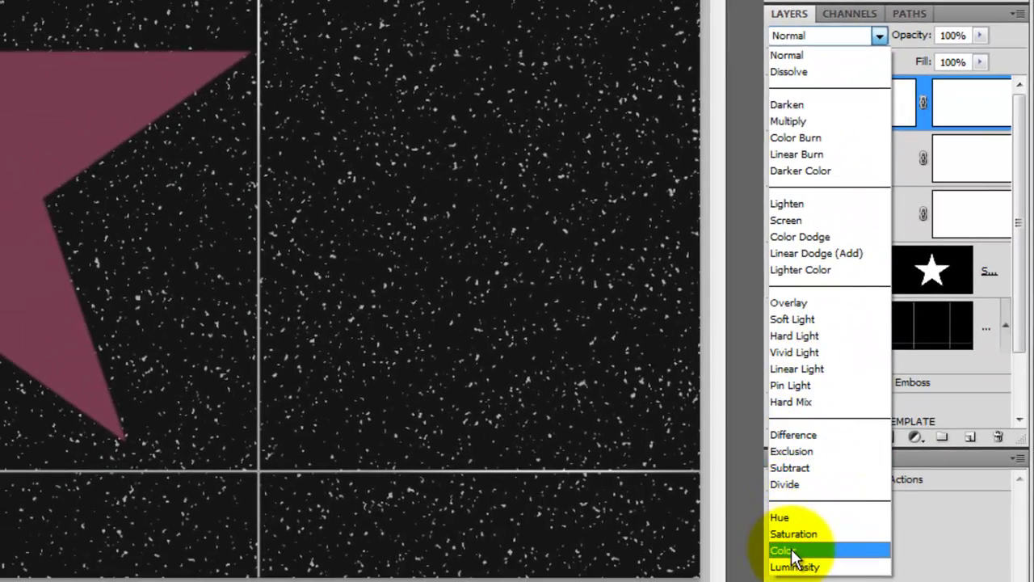
pyautogui.click(793, 554)
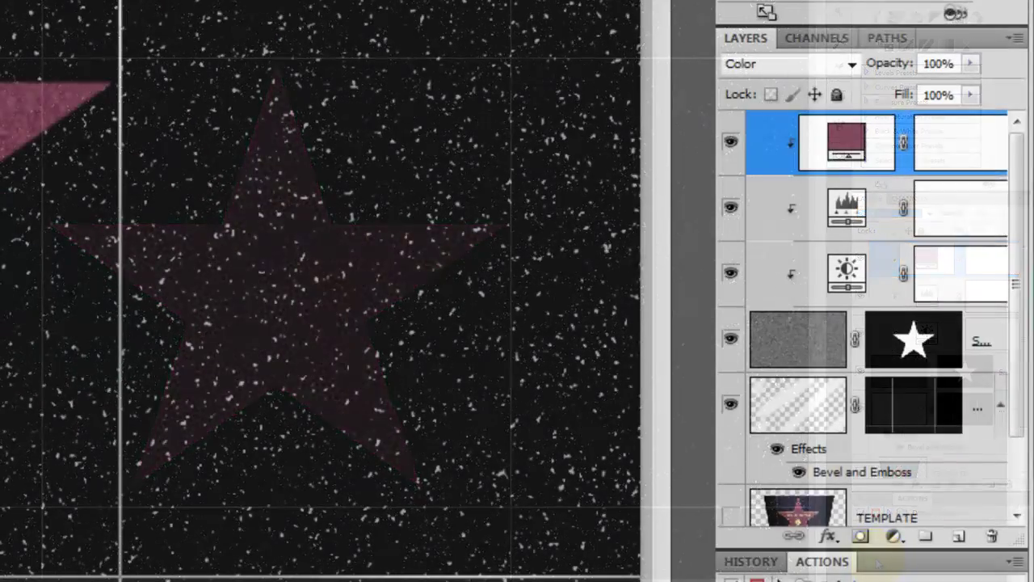
# Hide the seam-line and Background layers, and stamp the visible star onto a new layer on top.
pyautogui.click(729, 405)
pyautogui.scroll(-2, 1020, 437)
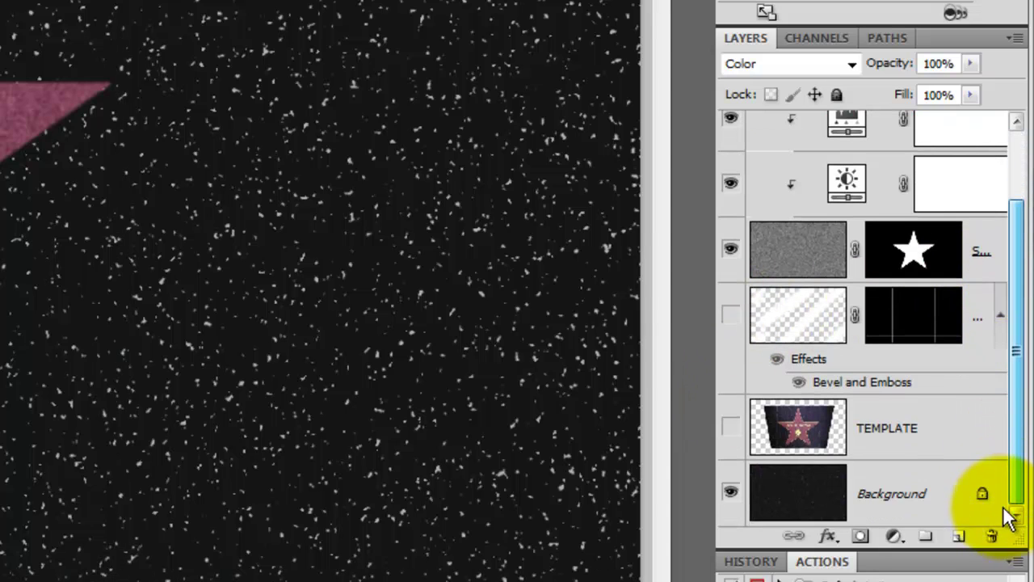
pyautogui.click(731, 492)
pyautogui.scroll(2, 1019, 436)
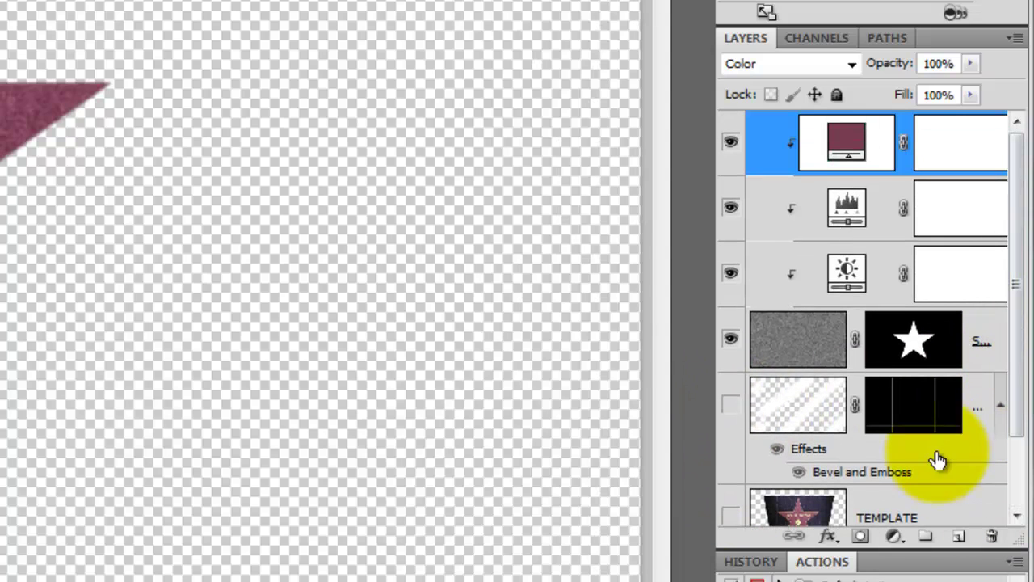
pyautogui.click(960, 537)
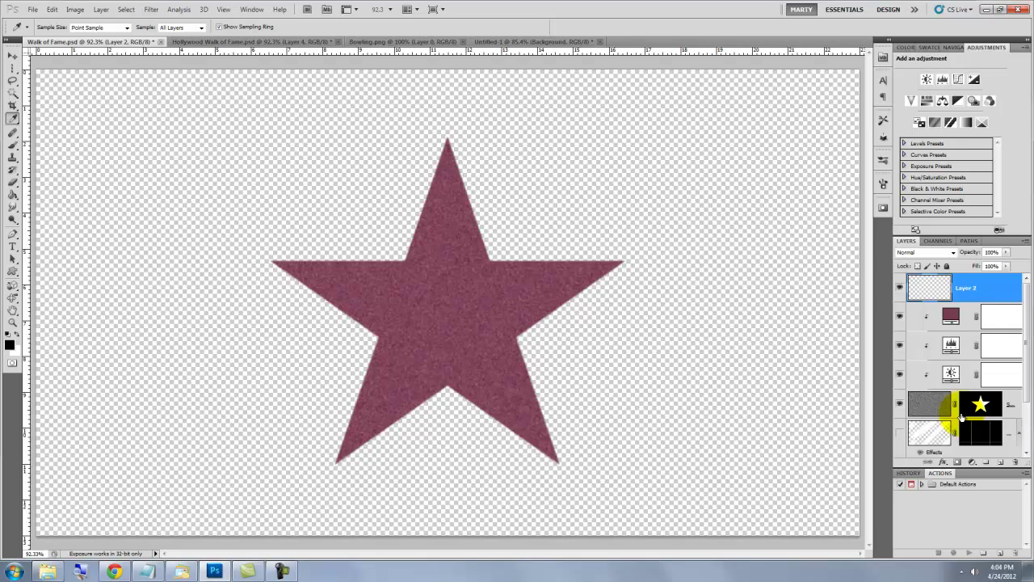
pyautogui.hotkey('ctrl', 'shift', 'alt', 'e')
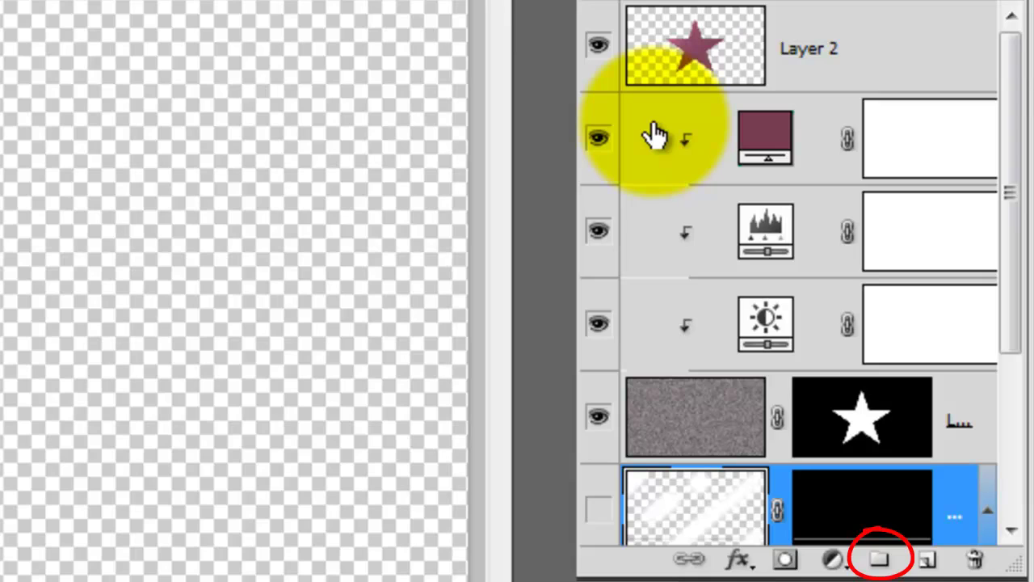
# Group the color fill, Levels, Brightness/Contrast and masked star layers, and name the group STAR.
pyautogui.click(655, 132)
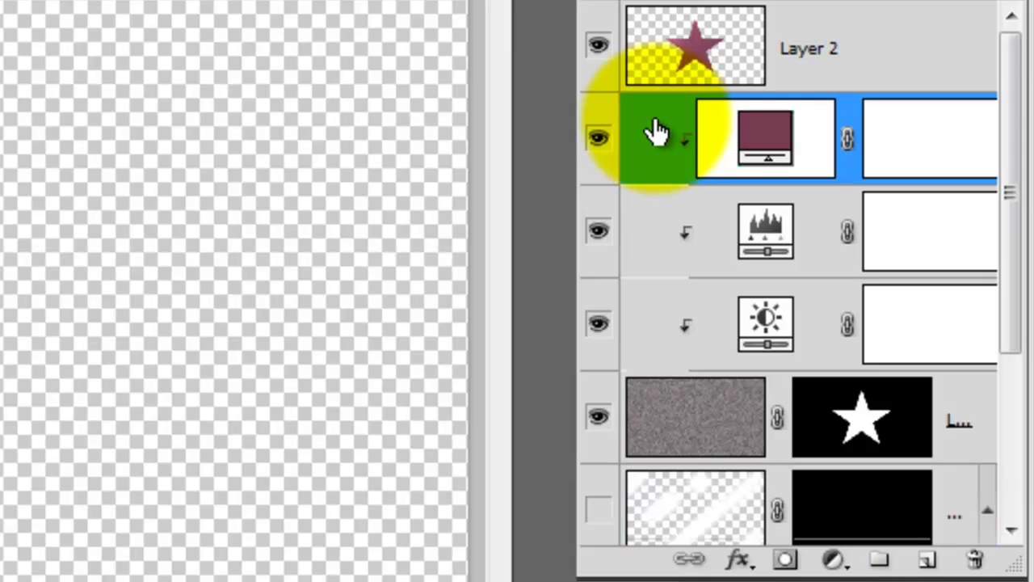
pyautogui.keyDown('shift'); pyautogui.click(663, 416); pyautogui.keyUp('shift')
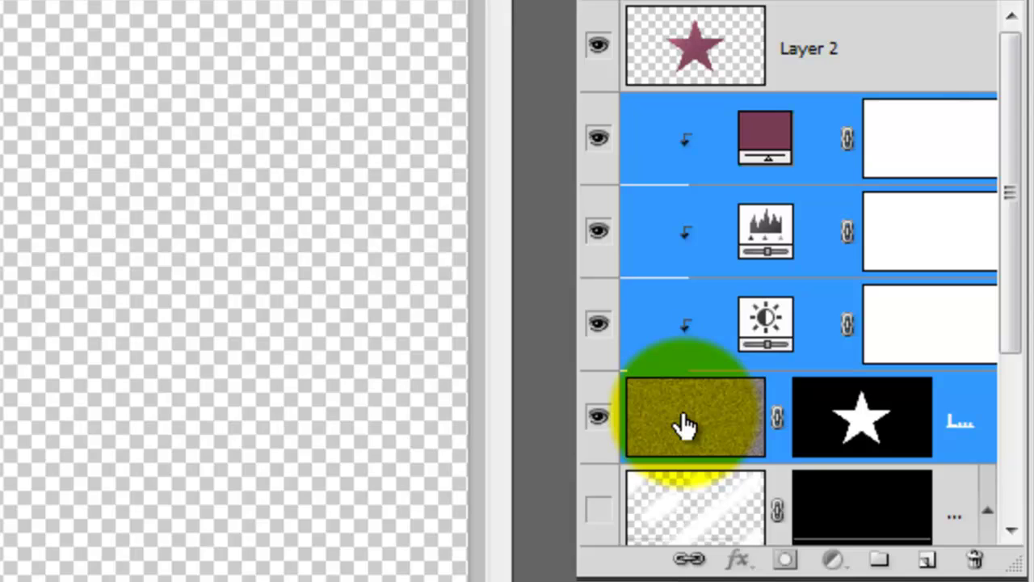
pyautogui.moveTo(683, 426); pyautogui.dragTo(883, 558)
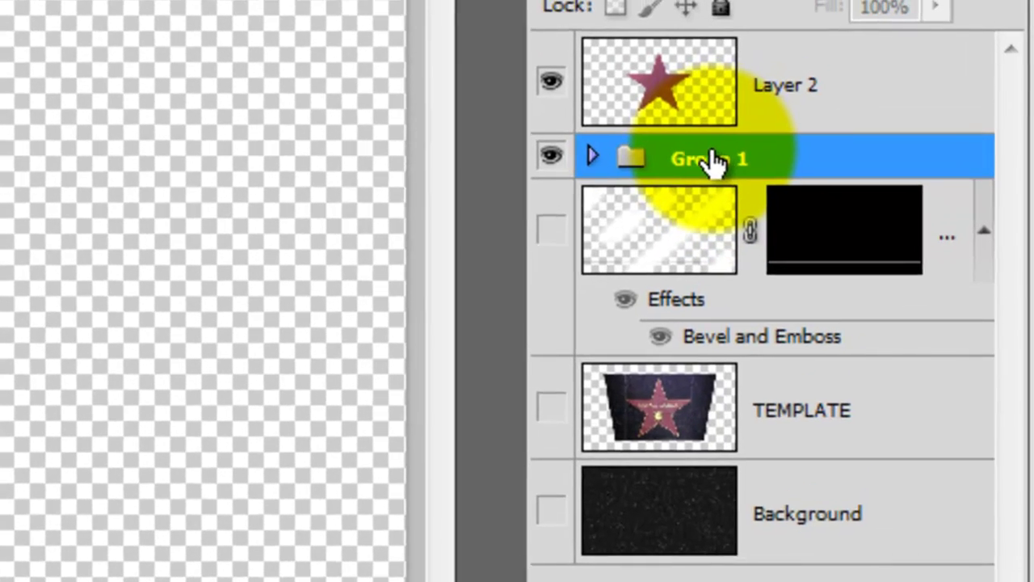
pyautogui.doubleClick(650, 119)
pyautogui.write('STAR')
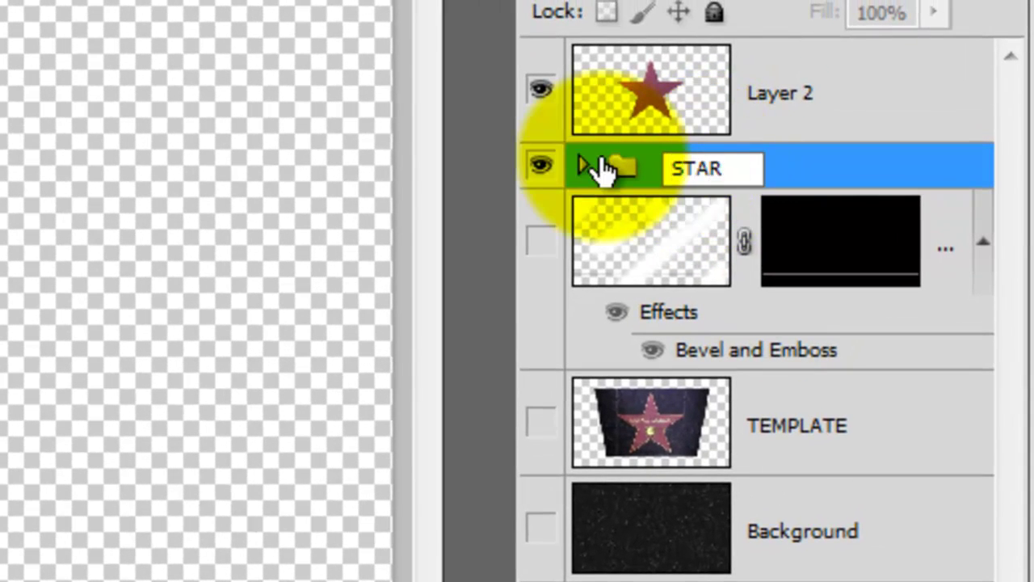
# Make the seam-line layer and the Background layer visible again.
pyautogui.click(542, 244)
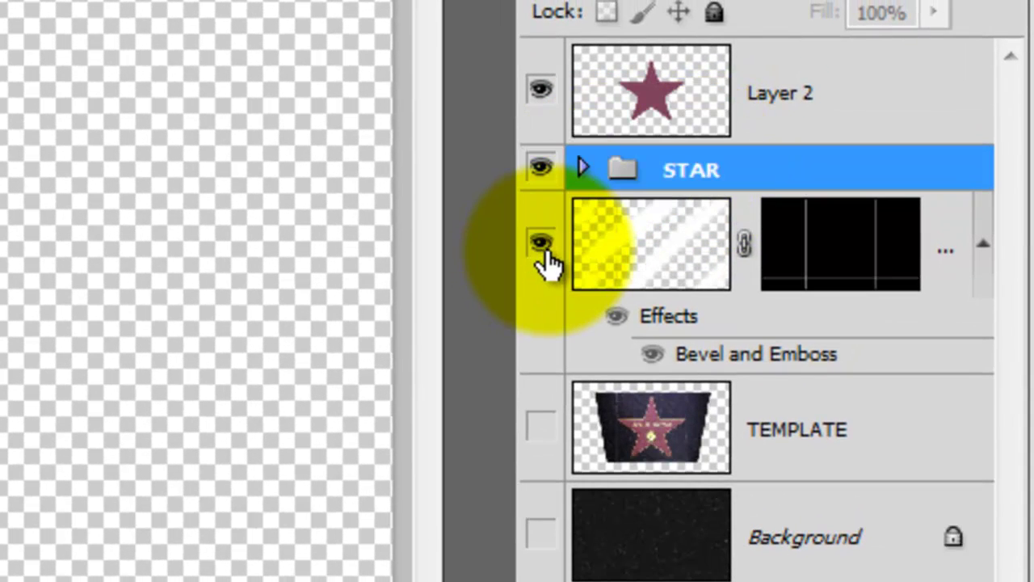
pyautogui.click(553, 523)
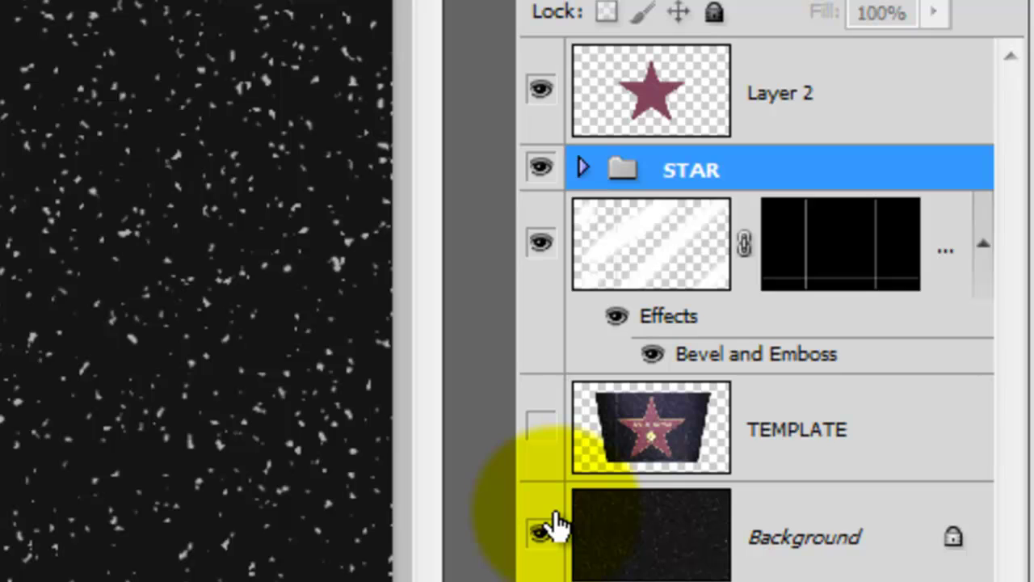
# Add a Stroke layer style to the merged star on Layer 2 with the color FFE4B7.
pyautogui.click(649, 89)
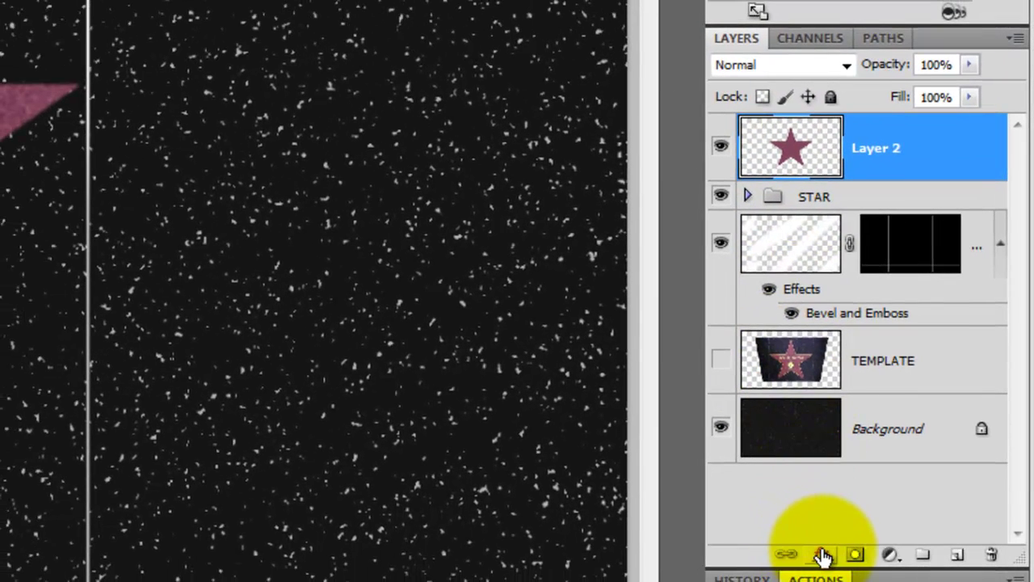
pyautogui.click(820, 555)
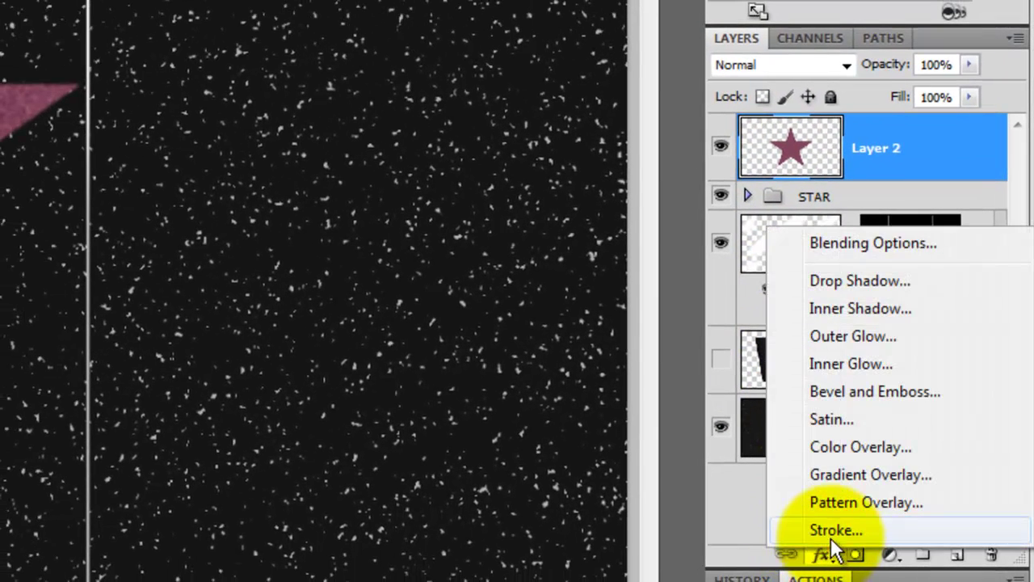
pyautogui.click(834, 529)
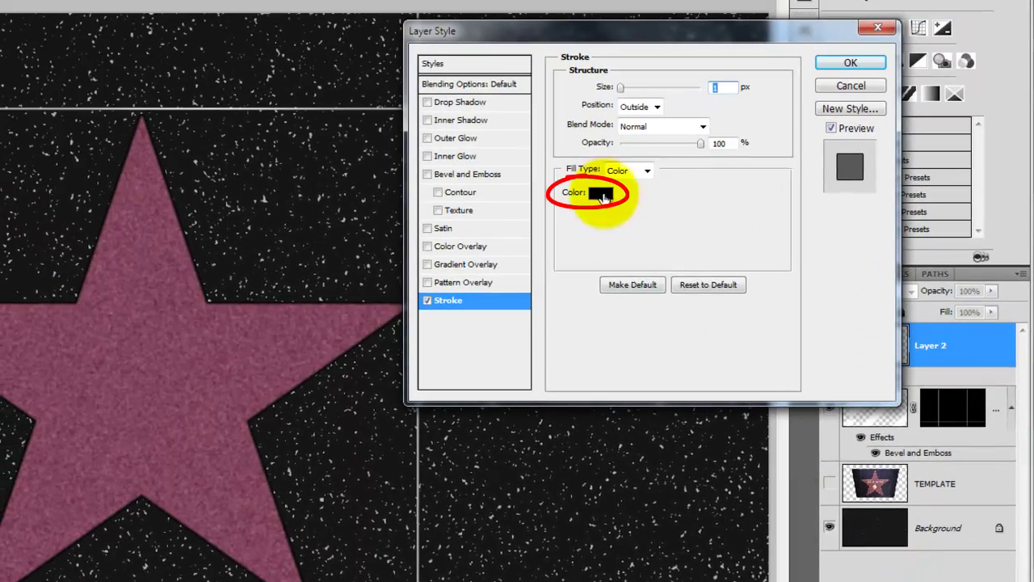
pyautogui.click(602, 196)
pyautogui.click(476, 530)
pyautogui.write('FFE4B7')
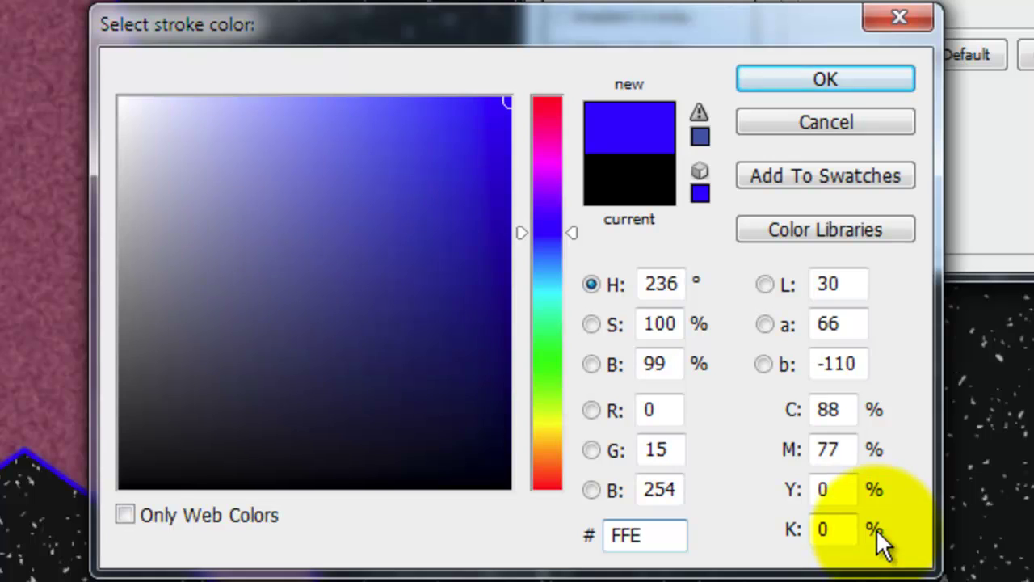
pyautogui.click(821, 81)
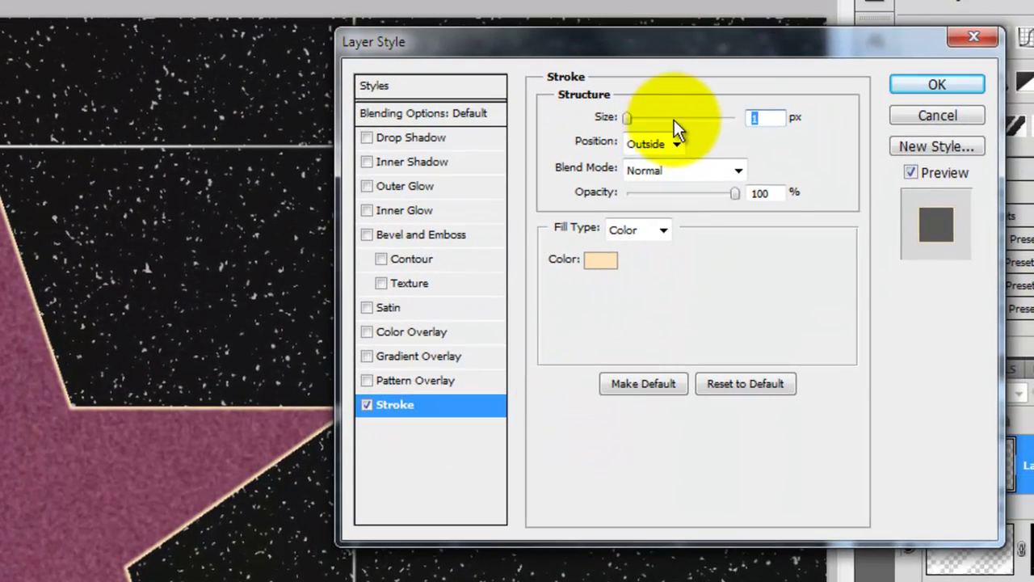
# Set the star's stroke position to Inside and its size to 4 px, and apply the layer style.
pyautogui.click(683, 135)
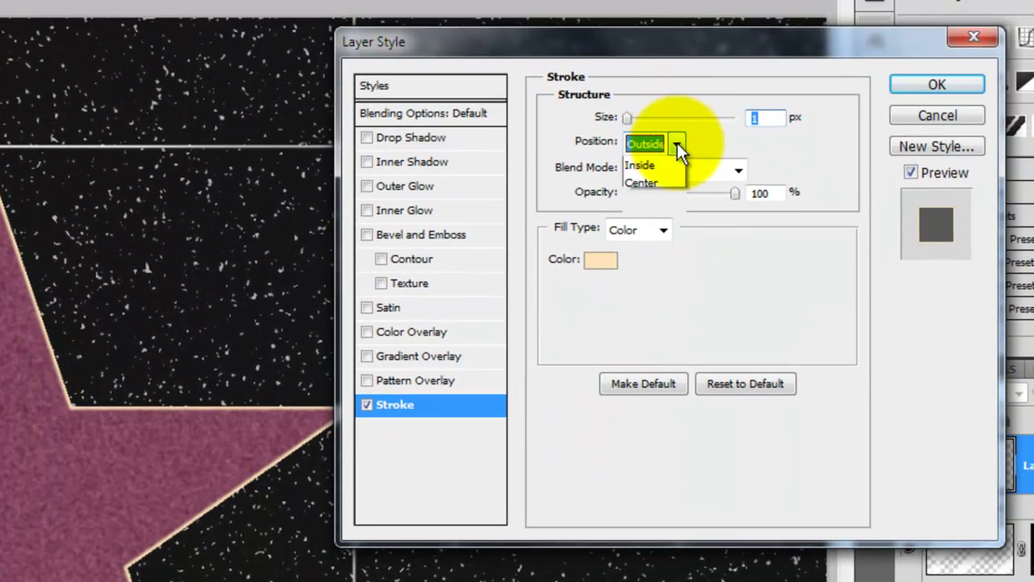
pyautogui.click(661, 183)
pyautogui.doubleClick(754, 118)
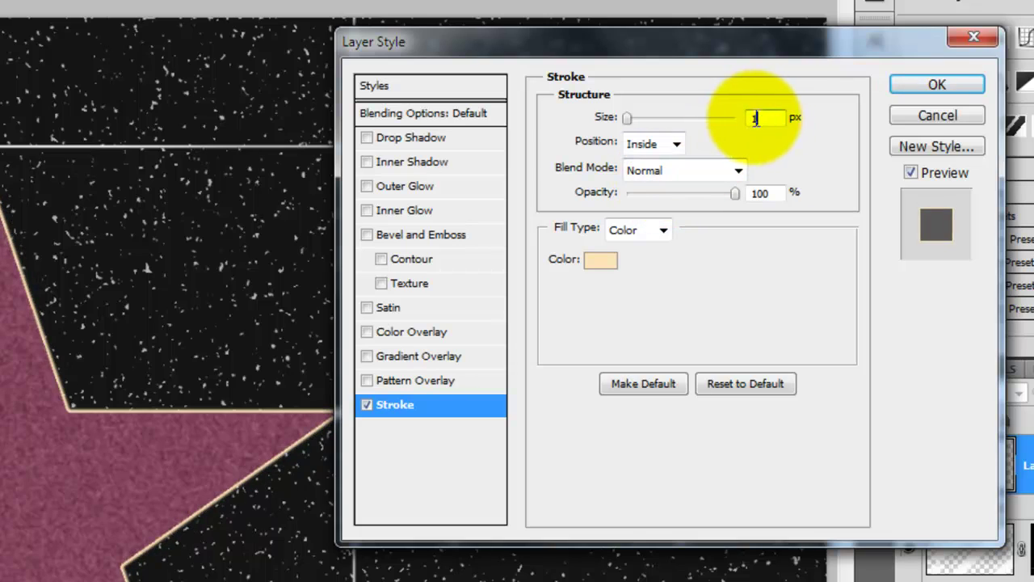
pyautogui.write('4')
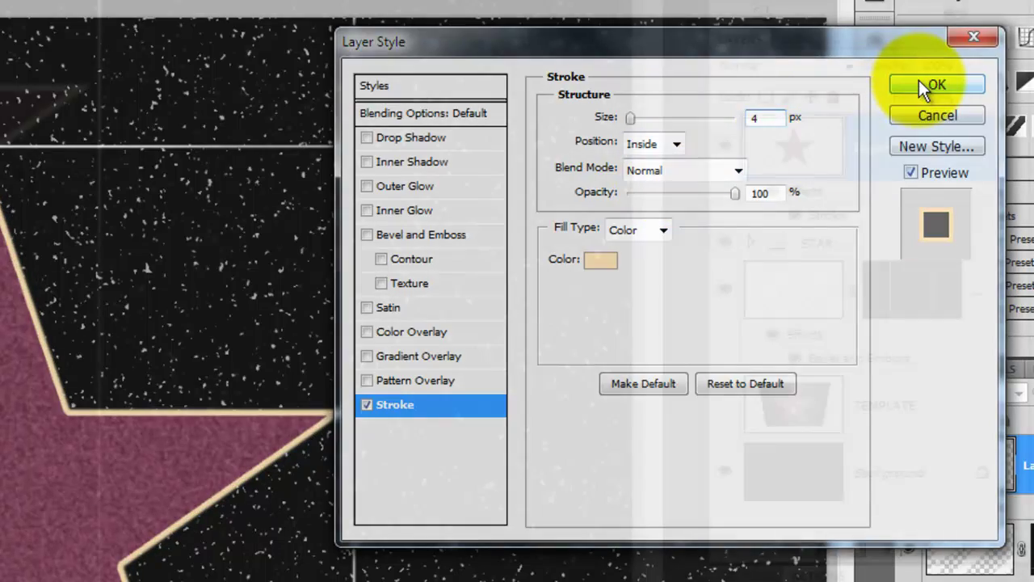
pyautogui.click(919, 80)
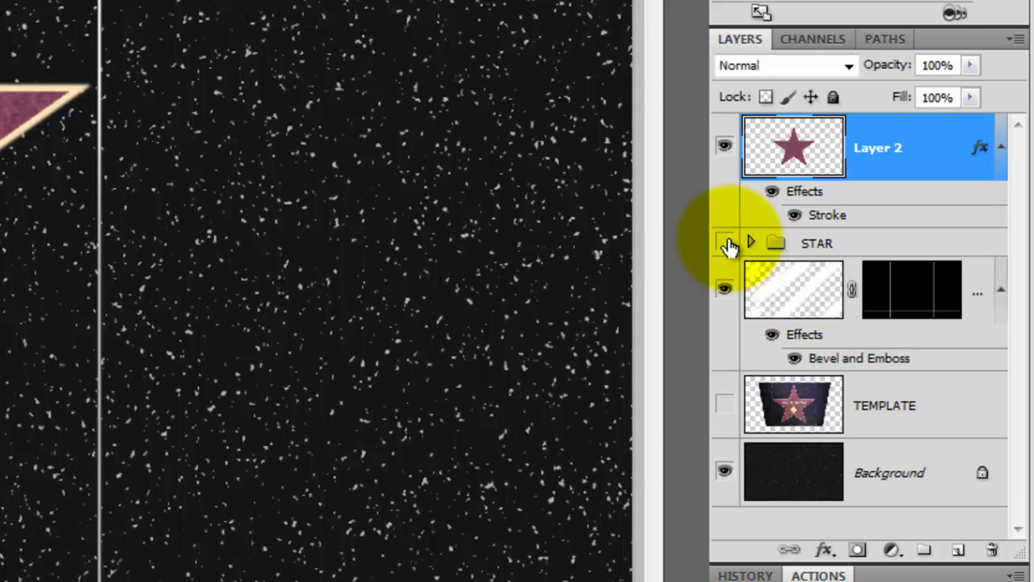
# Move the TEMPLATE layer above Layer 2, make it visible and add a new empty layer on top.
pyautogui.moveTo(797, 404); pyautogui.dragTo(822, 113)
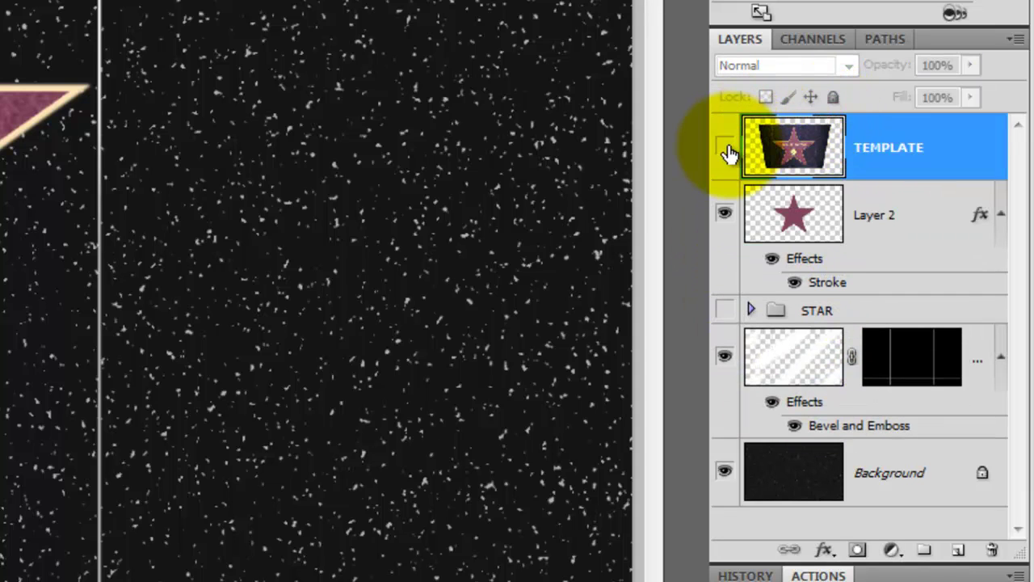
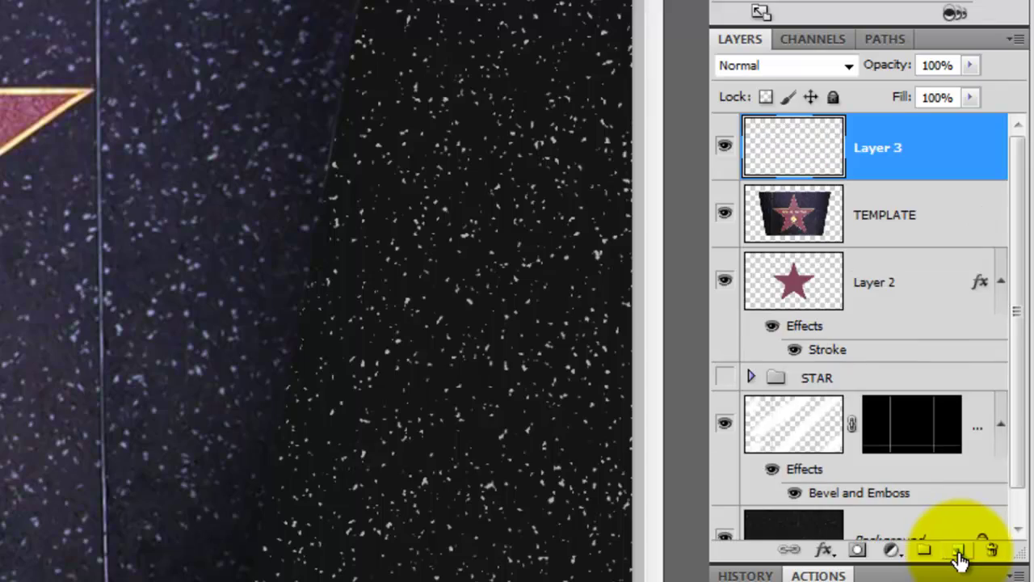
# Activate the Elliptical Marquee tool for the new layer and hide the TEMPLATE layer.
pyautogui.press('z')
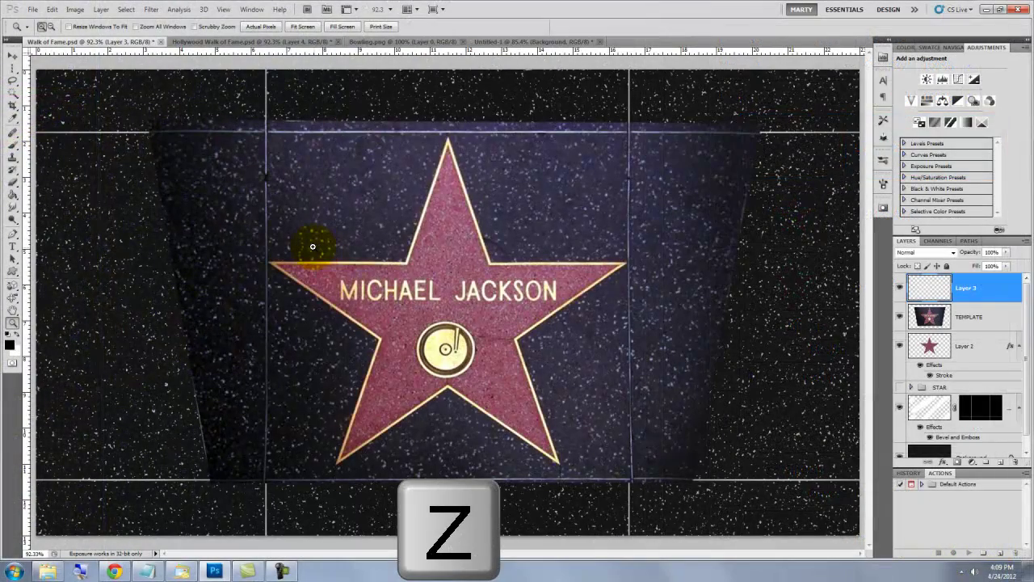
pyautogui.click(597, 443)
pyautogui.click(15, 72)
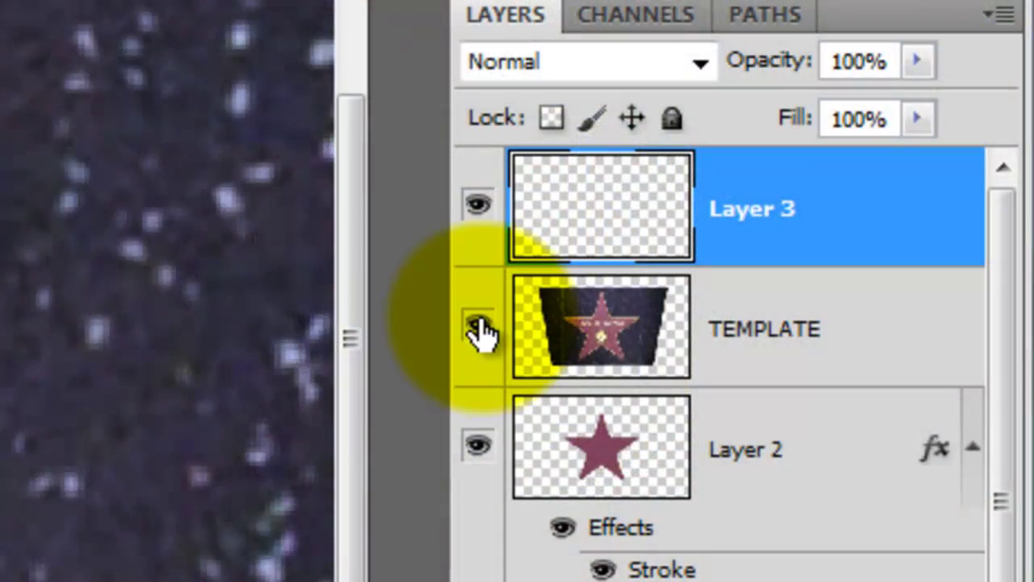
pyautogui.click(475, 332)
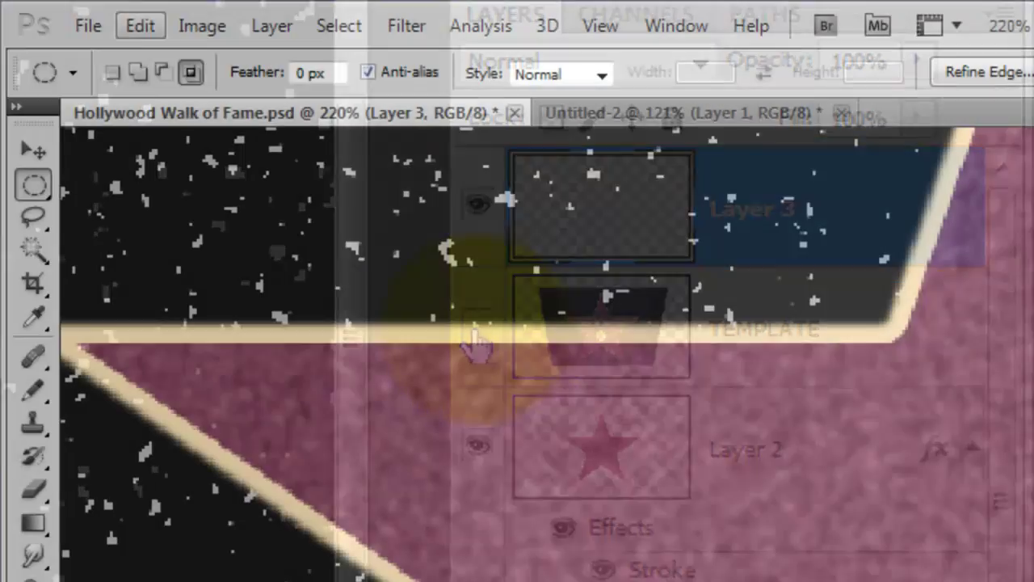
# Stroke the circular selection on Layer 3 with a 6 px Inside line in color DDD7AA, and deselect it.
pyautogui.click(141, 25)
pyautogui.click(195, 466)
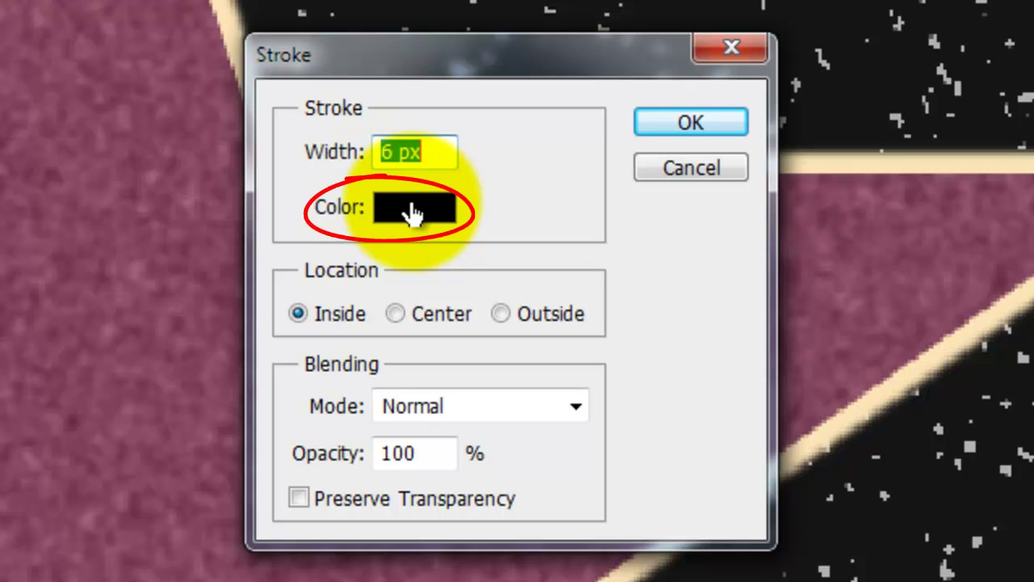
pyautogui.click(412, 212)
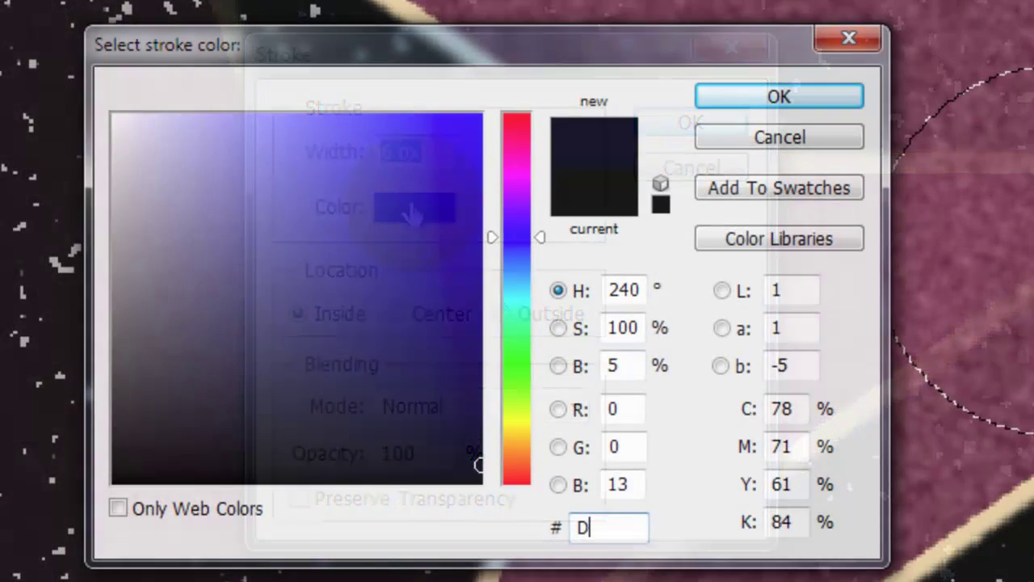
pyautogui.write('DD7AA')
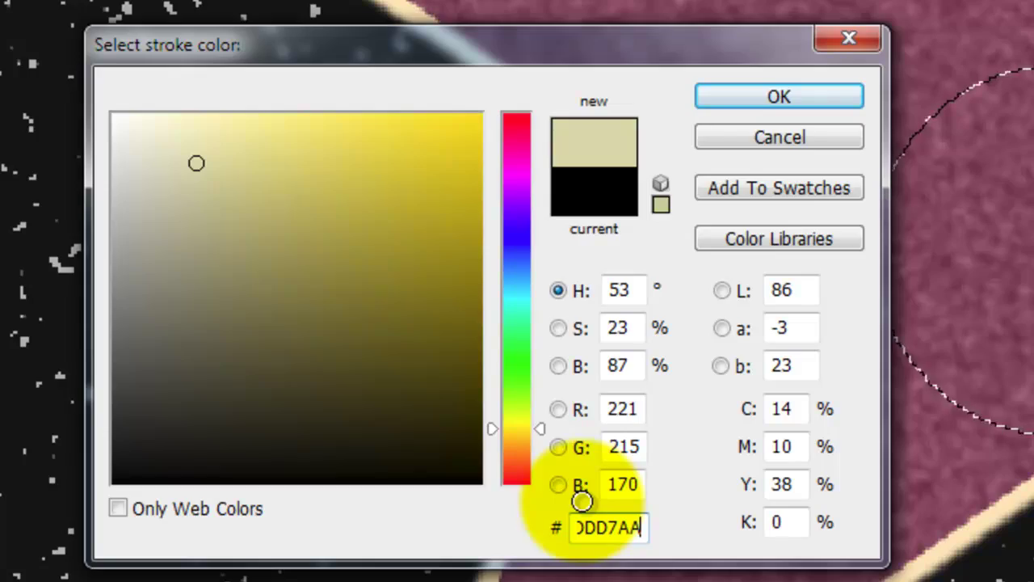
pyautogui.click(779, 97)
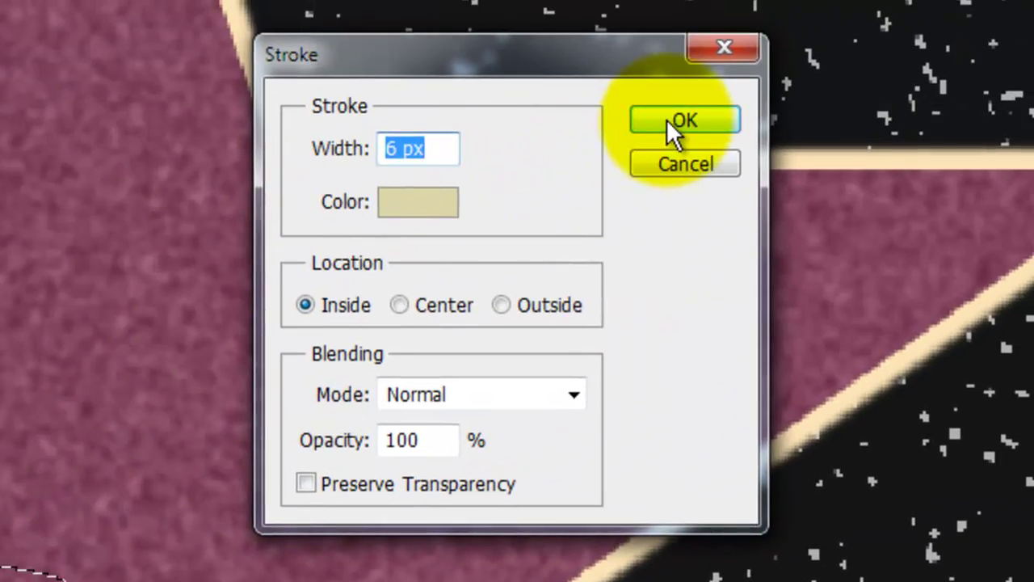
pyautogui.click(669, 122)
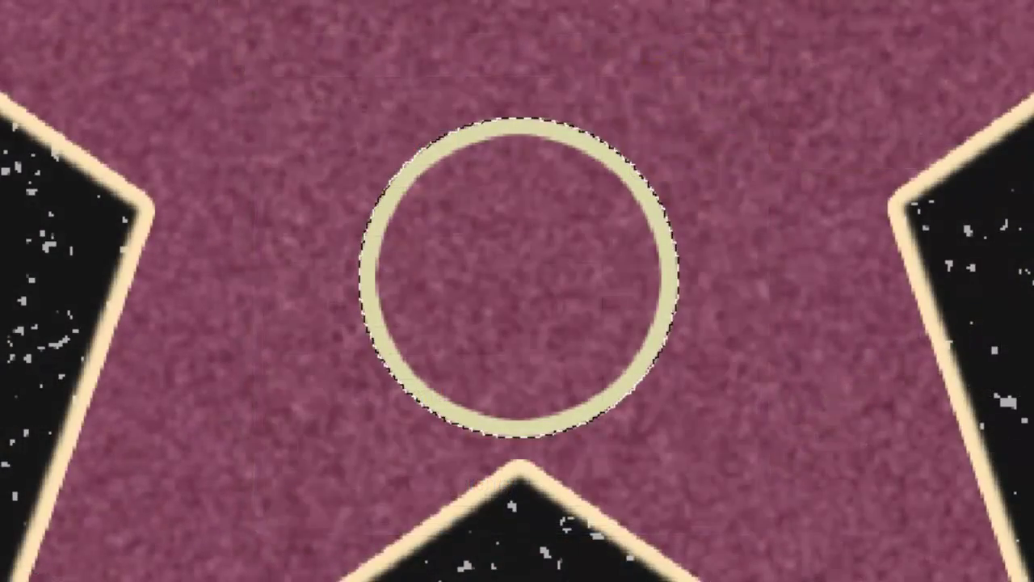
pyautogui.hotkey('ctrl', 'd')
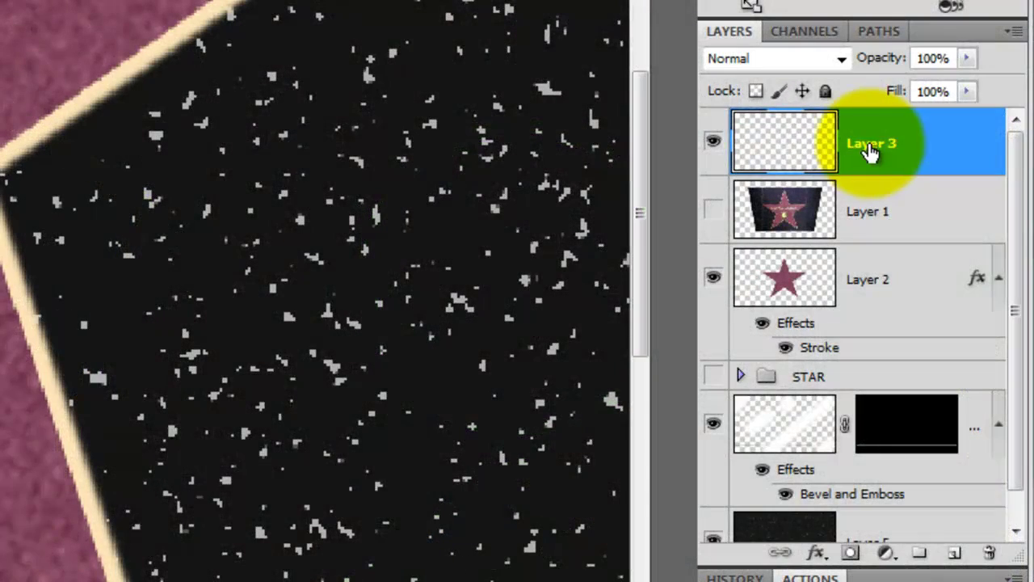
# Rename Layer 3 as RING.
pyautogui.doubleClick(873, 143)
pyautogui.write('RI')
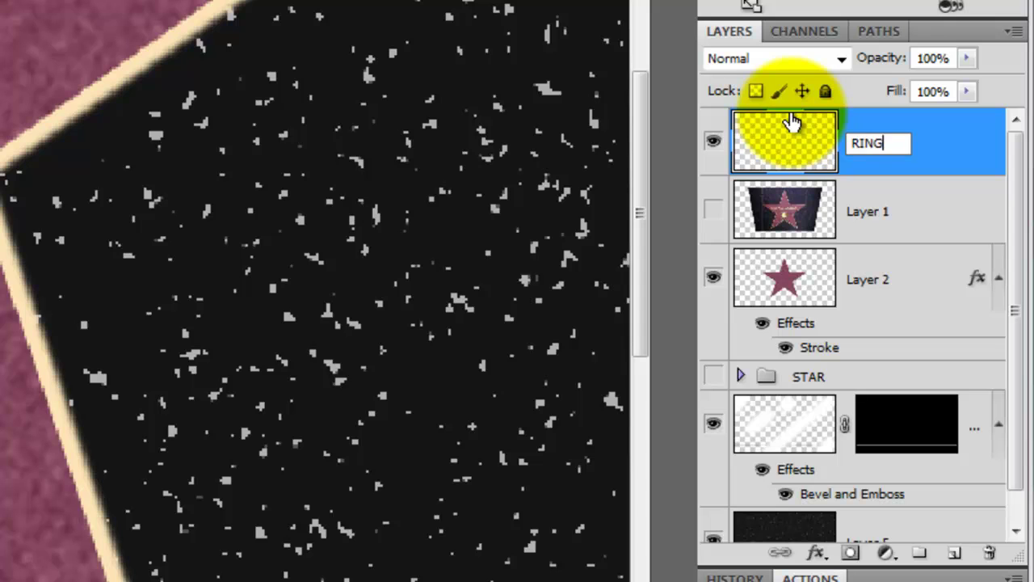
pyautogui.write('NG')
pyautogui.press('Return')
# Add a Bevel and Emboss layer style to the RING layer with the Chisel Hard technique.
pyautogui.click(816, 553)
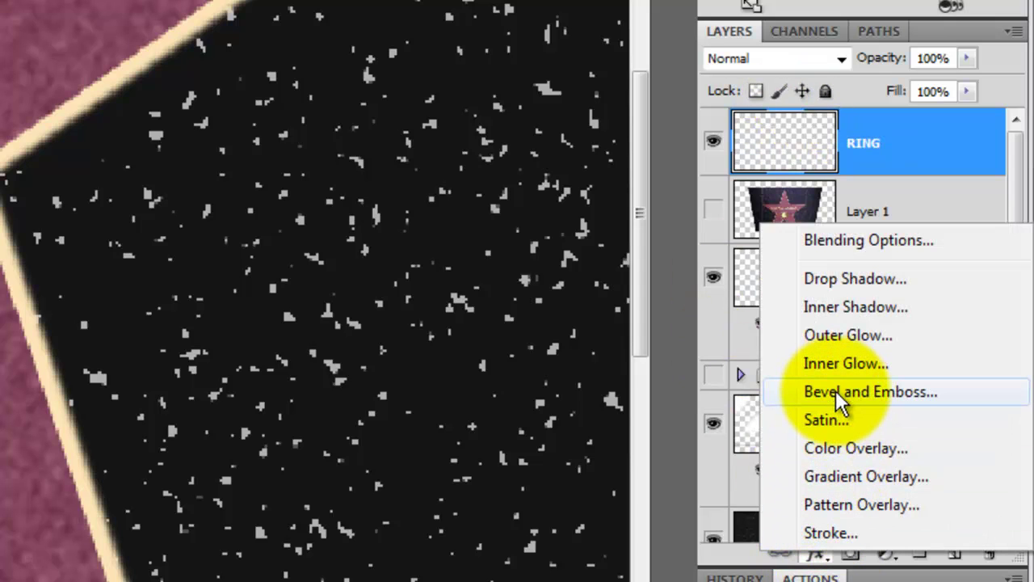
pyautogui.click(841, 392)
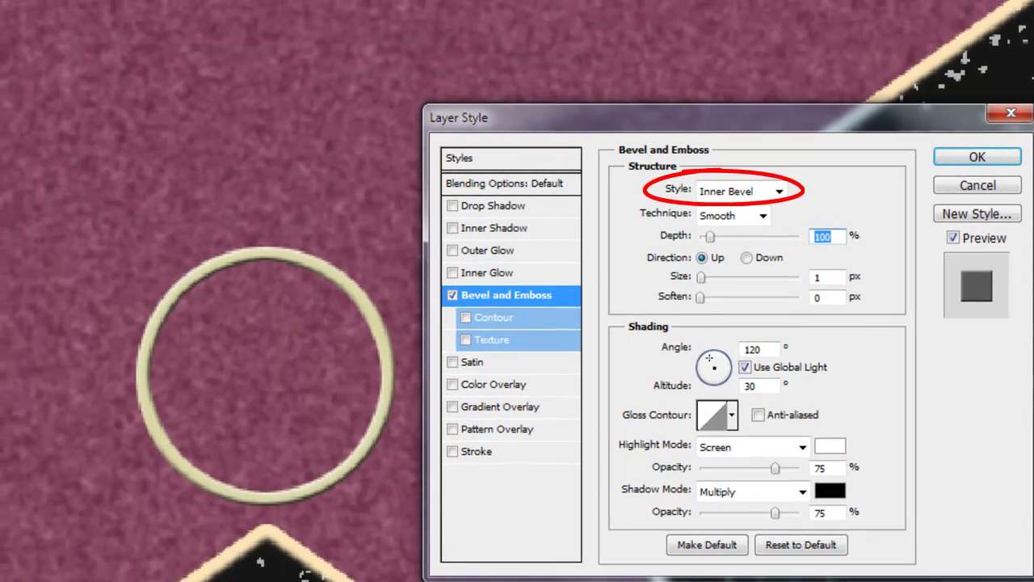
pyautogui.click(763, 217)
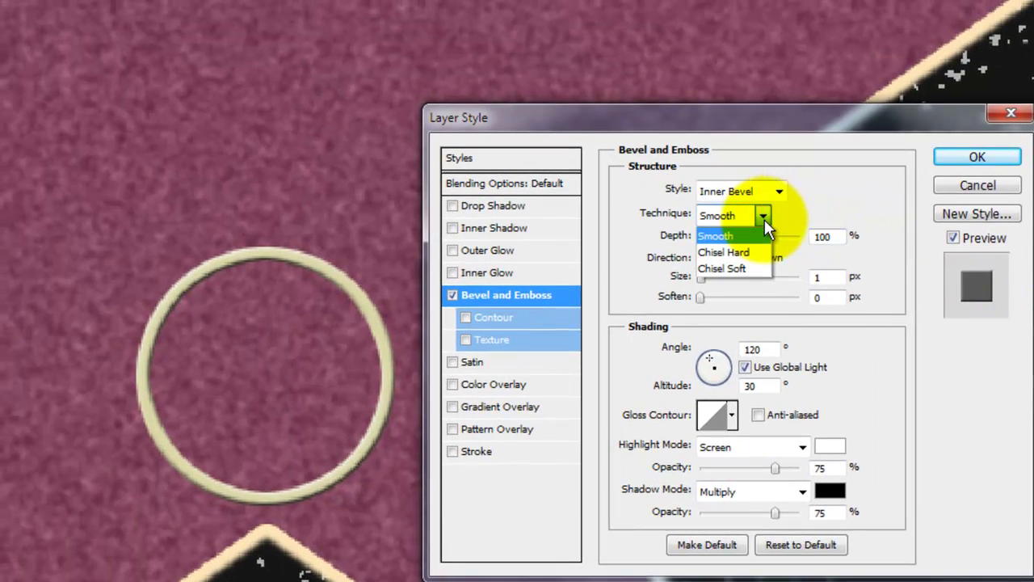
pyautogui.click(740, 251)
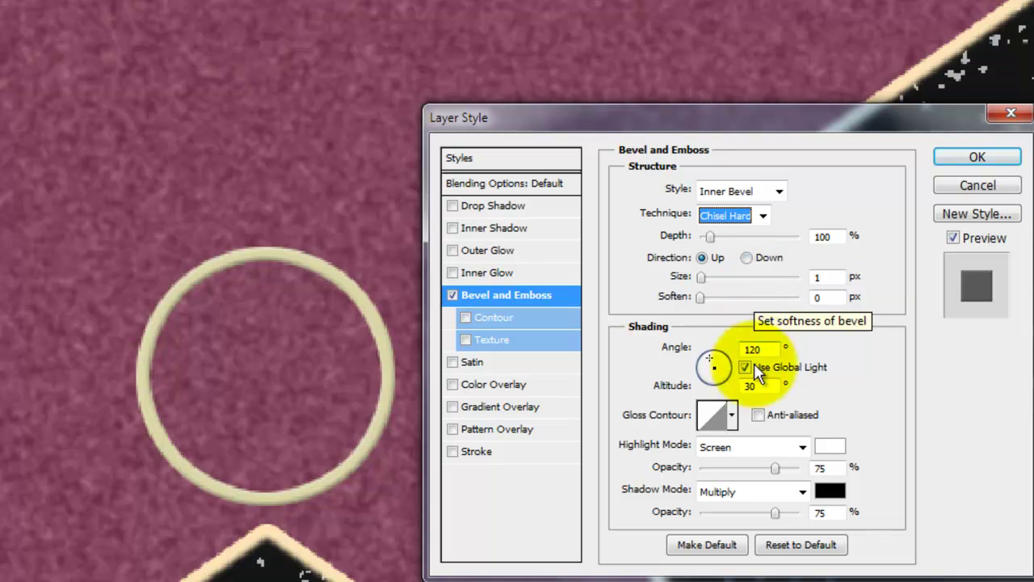
# Set the bevel's highlight mode to Color Dodge and shadow mode to Linear Burn, both at 100% opacity.
pyautogui.click(803, 445)
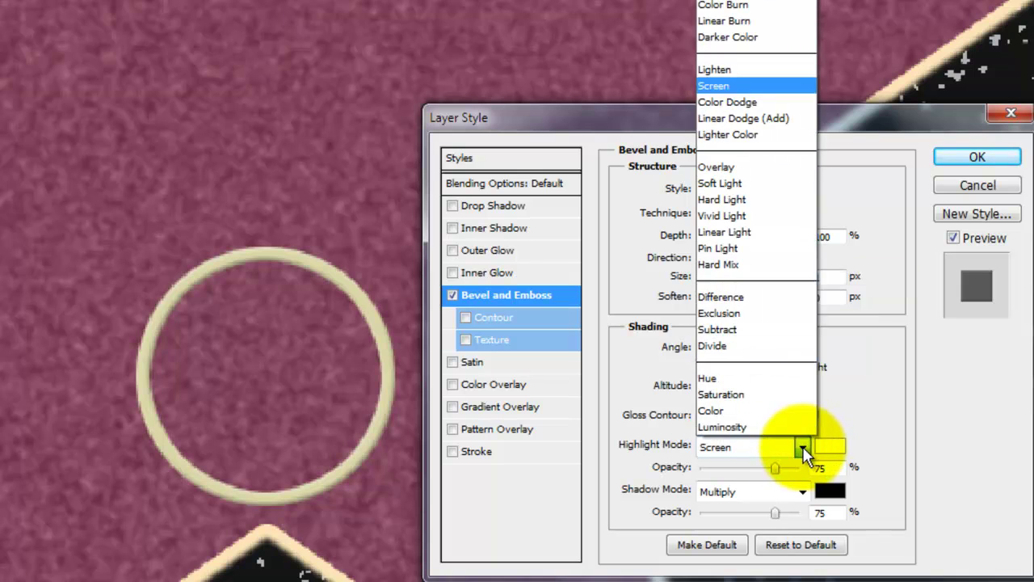
pyautogui.click(746, 102)
pyautogui.click(803, 491)
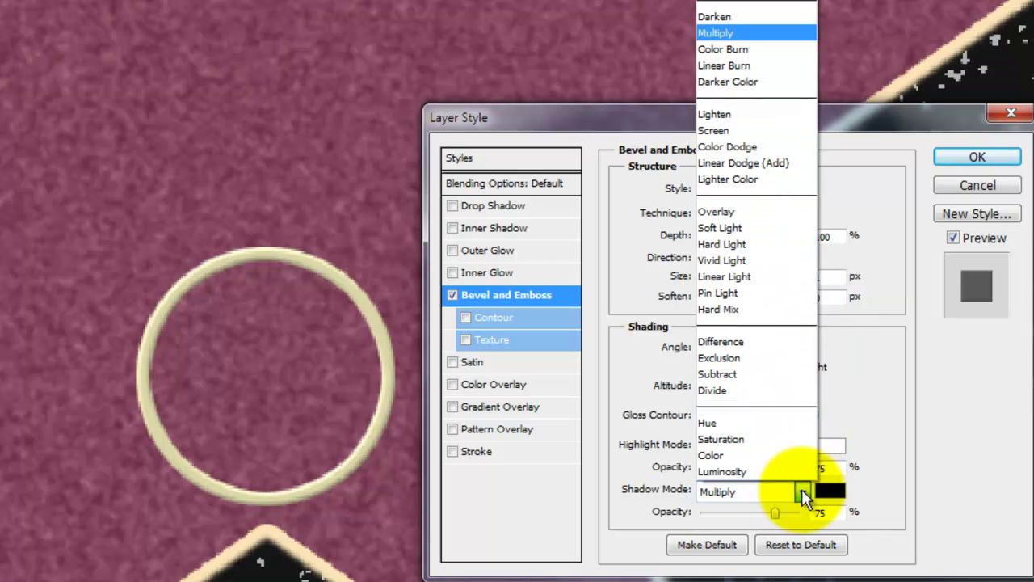
pyautogui.click(745, 69)
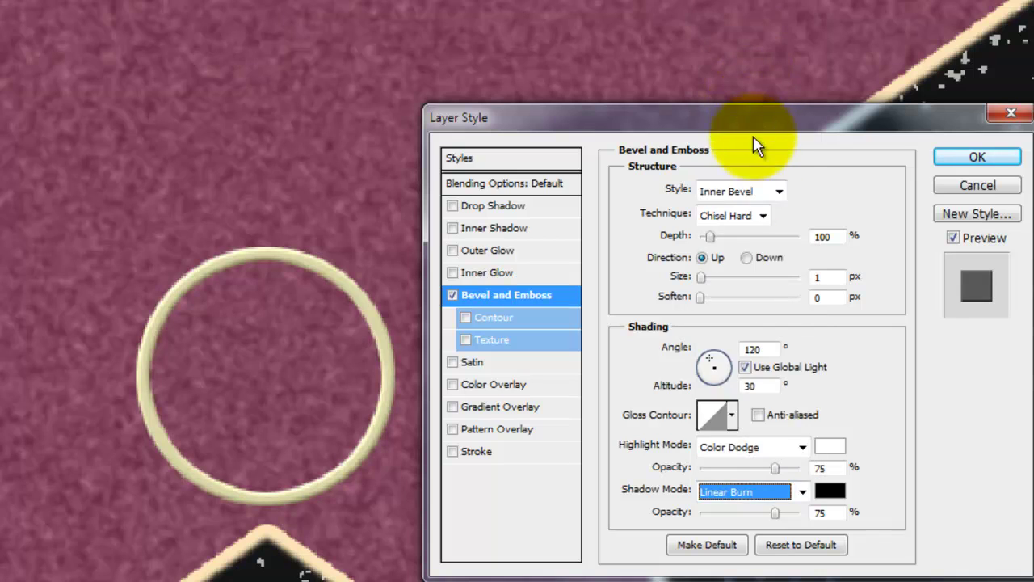
pyautogui.moveTo(775, 512); pyautogui.dragTo(805, 513)
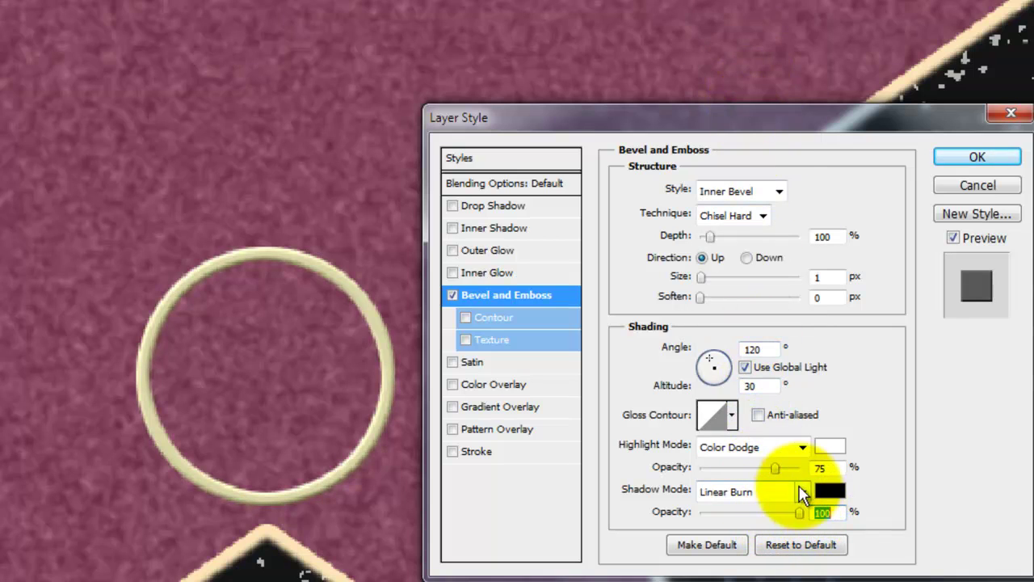
pyautogui.moveTo(776, 468); pyautogui.dragTo(799, 467)
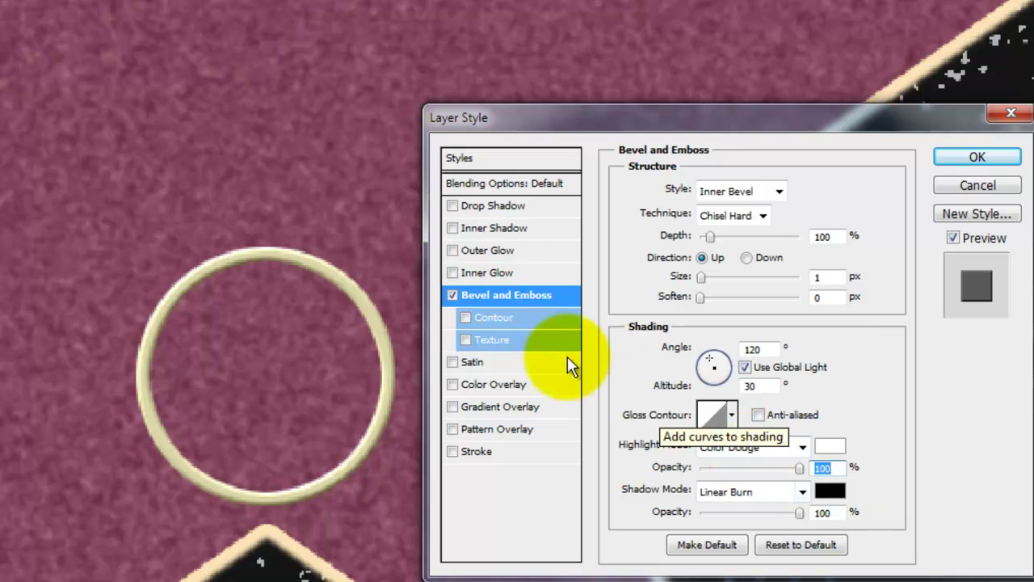
# Enable Texture for the ring's bevel, show the patterns as a large list and replace them with the Grayscale Paper set.
pyautogui.click(465, 339)
pyautogui.click(517, 340)
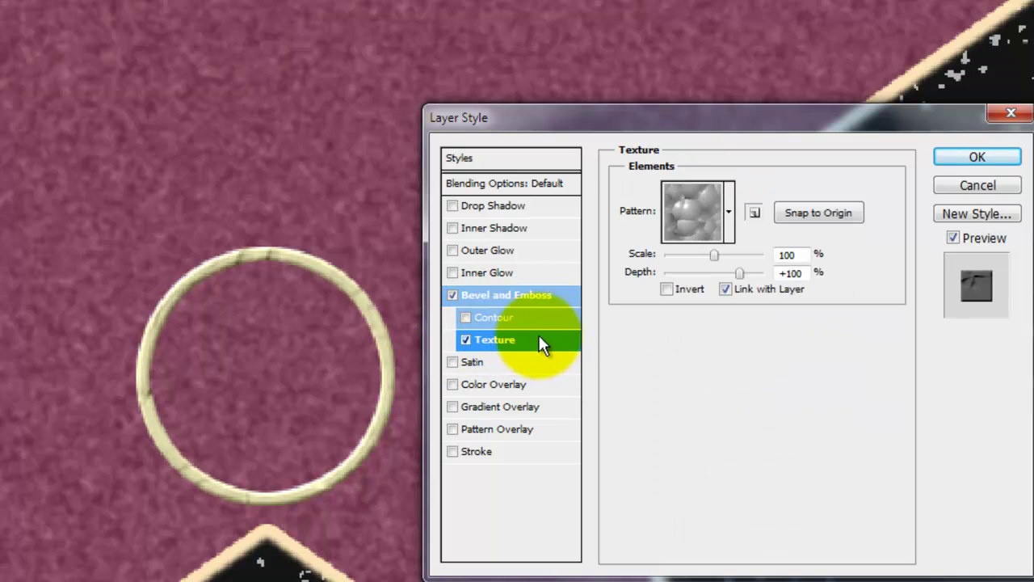
pyautogui.click(728, 211)
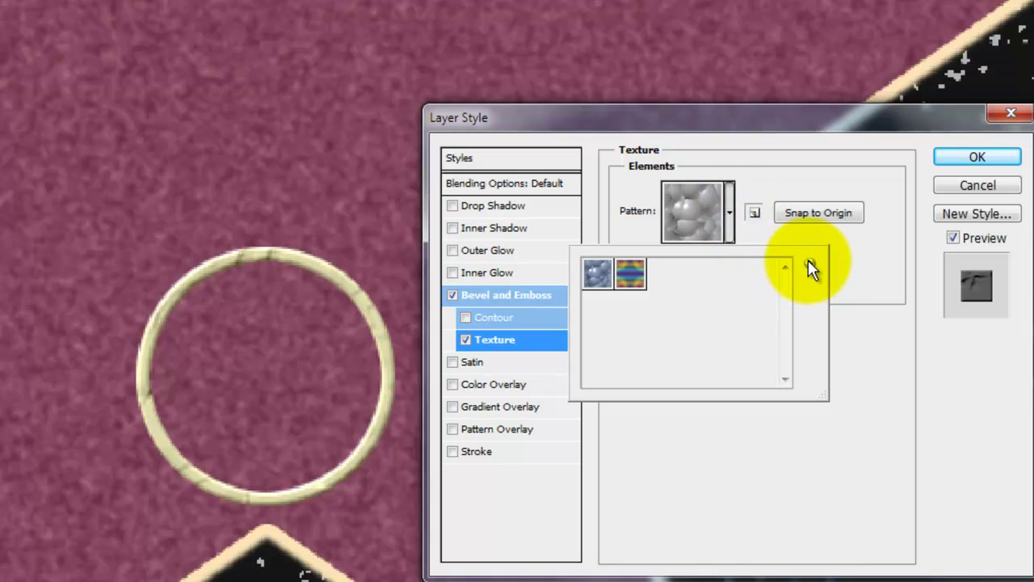
pyautogui.click(809, 263)
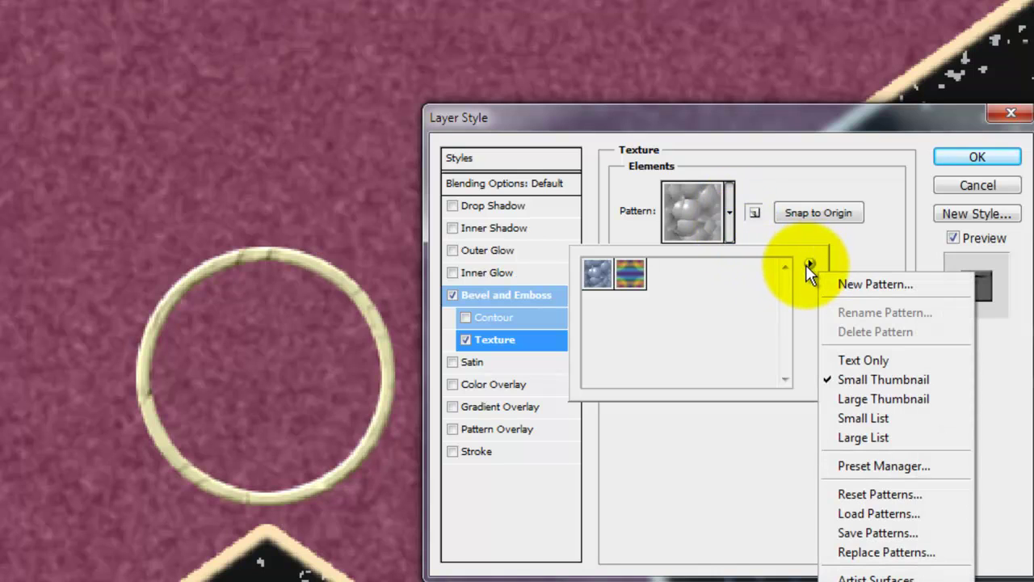
pyautogui.click(880, 438)
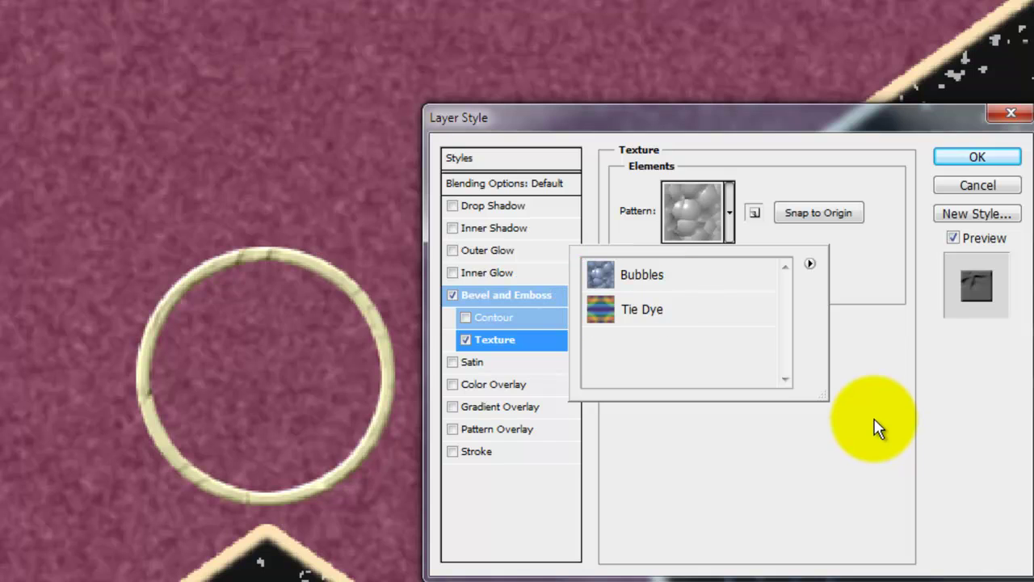
pyautogui.click(809, 263)
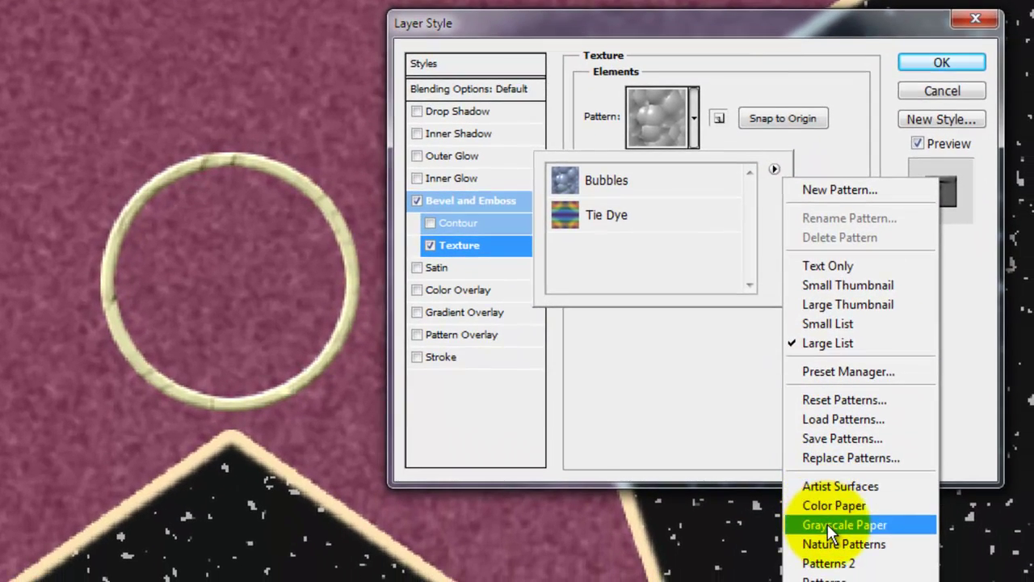
pyautogui.click(828, 524)
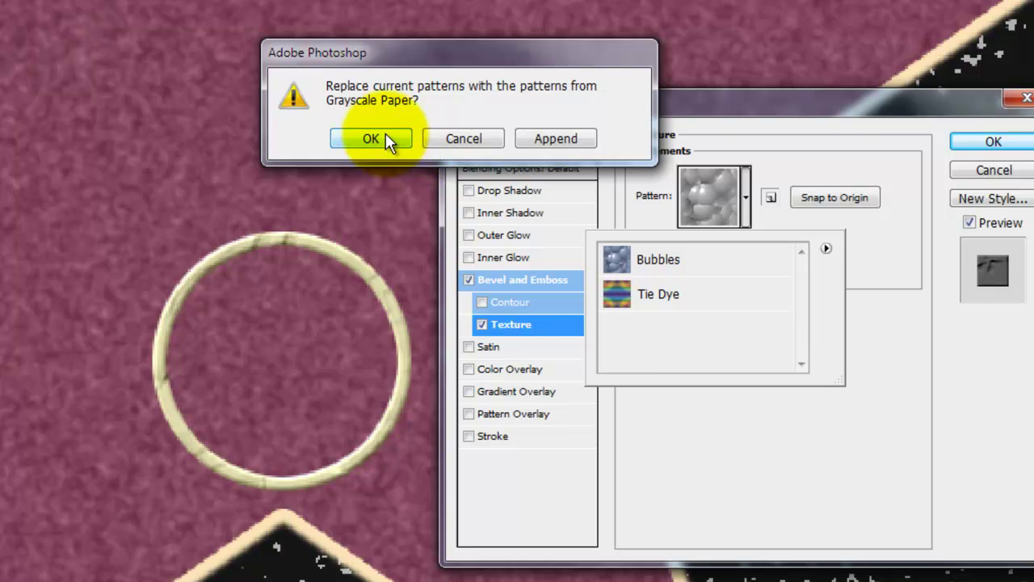
pyautogui.click(387, 139)
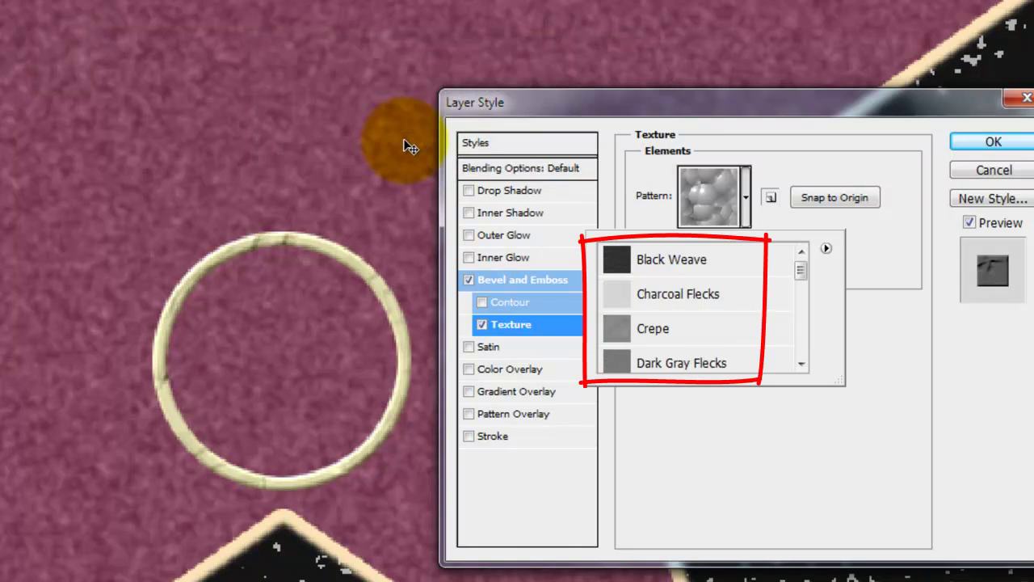
# Choose the Linen texture pattern, set its scale to 9% and depth to +1000%, and apply the layer style.
pyautogui.moveTo(800, 270); pyautogui.dragTo(800, 306)
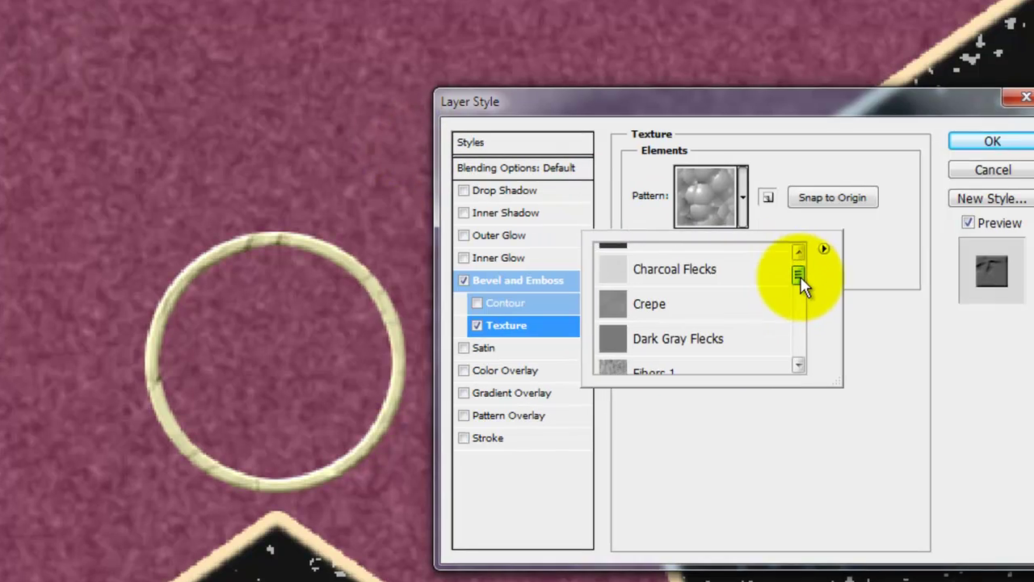
pyautogui.moveTo(575, 377); pyautogui.dragTo(577, 405)
pyautogui.click(369, 397)
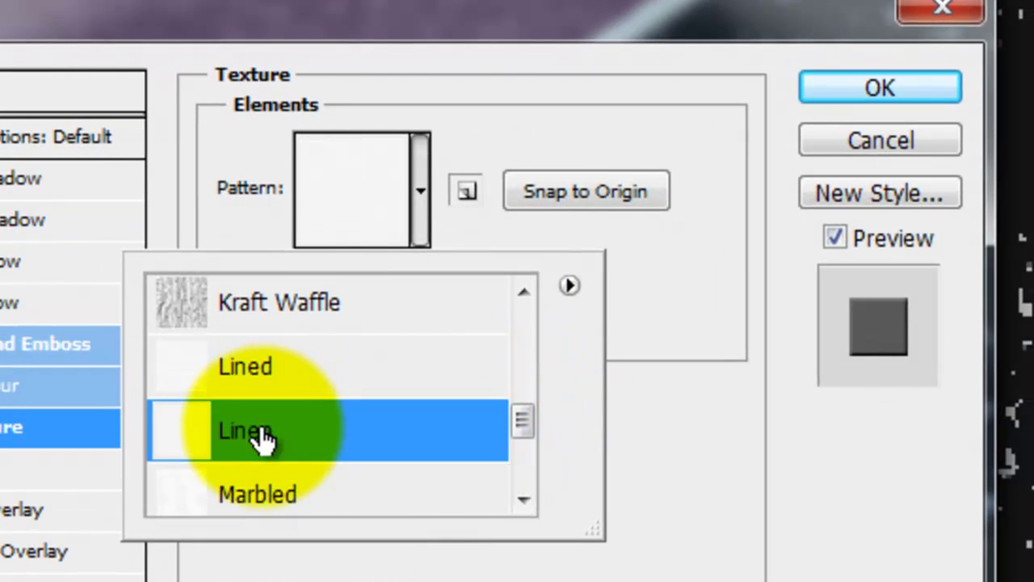
pyautogui.click(674, 334)
pyautogui.write('9')
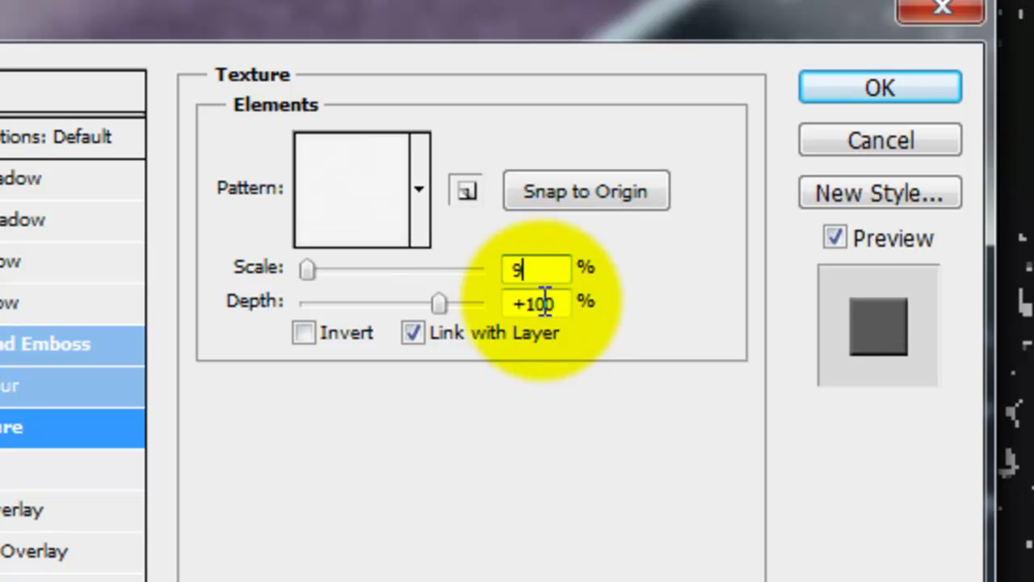
pyautogui.moveTo(442, 313); pyautogui.dragTo(571, 315)
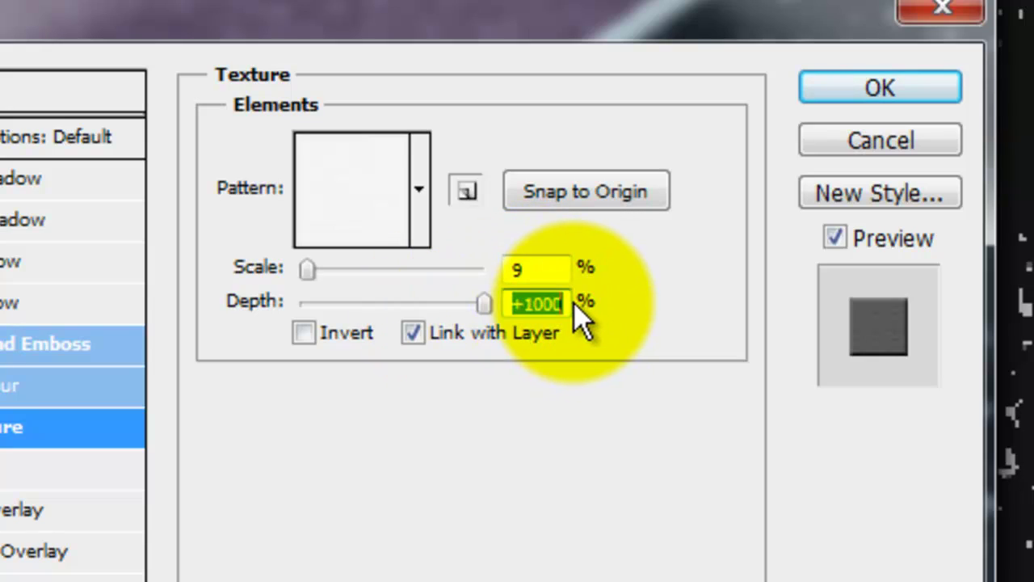
pyautogui.click(877, 92)
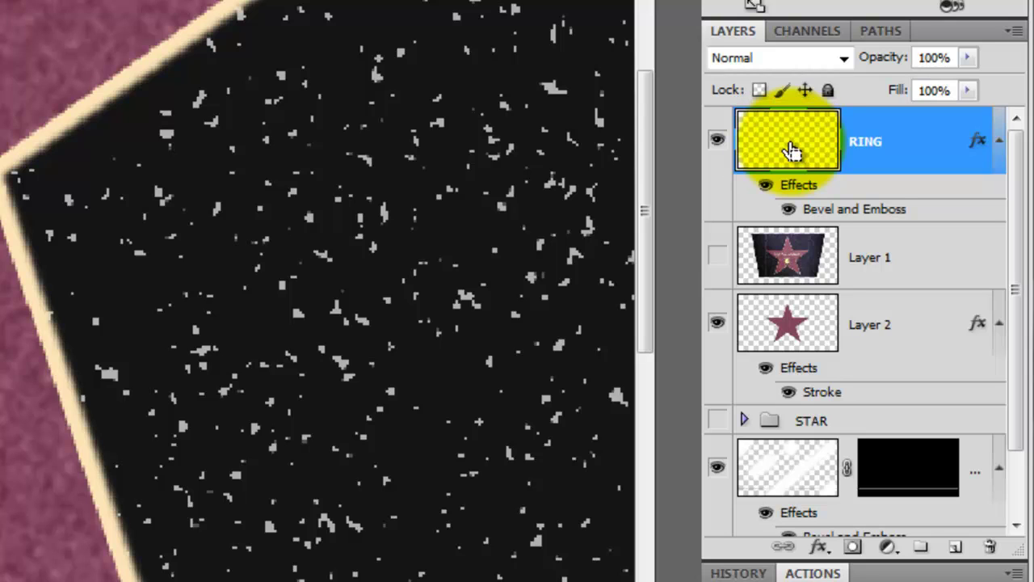
# Create a new layer above RING and name it CIRCLE.
pyautogui.click(956, 548)
pyautogui.doubleClick(881, 139)
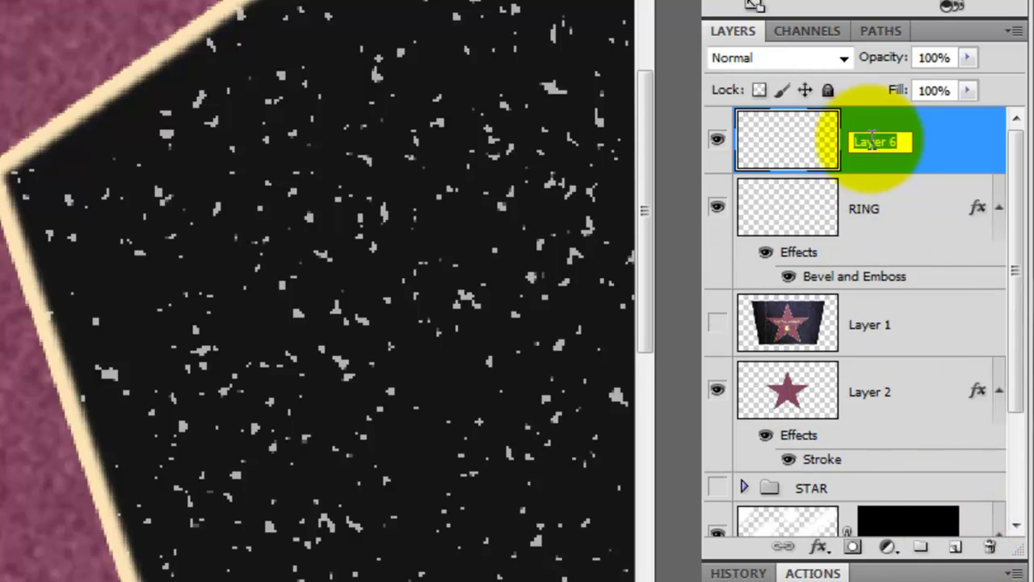
pyautogui.write('cIRCLE')
pyautogui.press('Return')
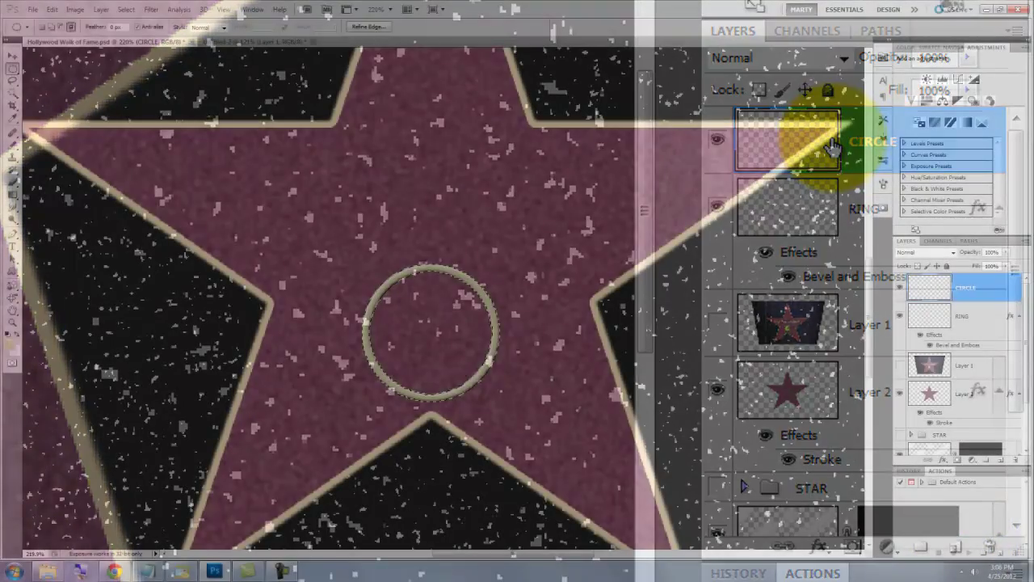
# Show the ring selection as a Quick Mask, fill the area outside it with the Paint Bucket, and invert the resulting selection to the ring's interior.
pyautogui.press('q')
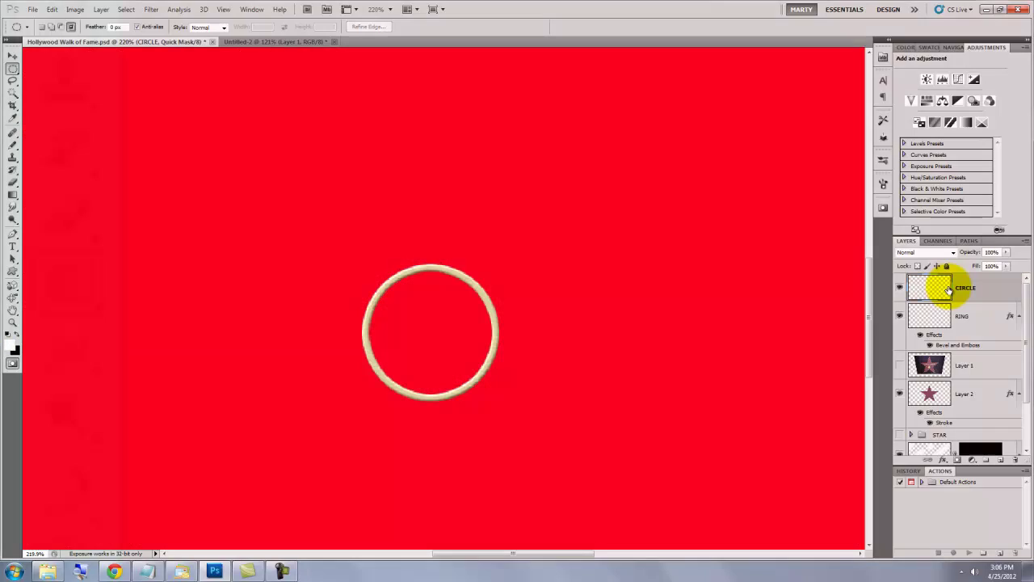
pyautogui.click(12, 194)
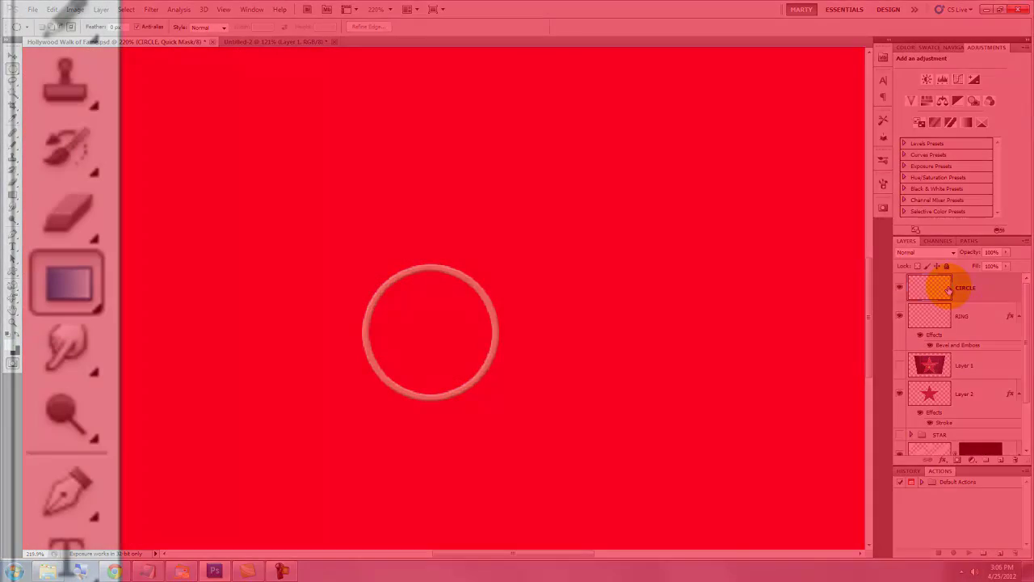
pyautogui.moveTo(46, 279); pyautogui.dragTo(212, 346)
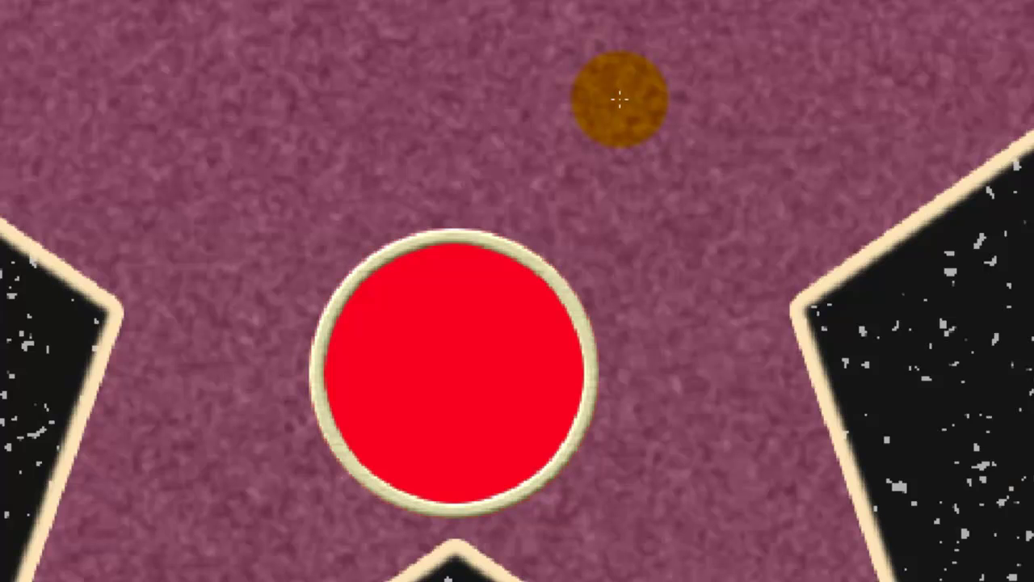
pyautogui.press('q')
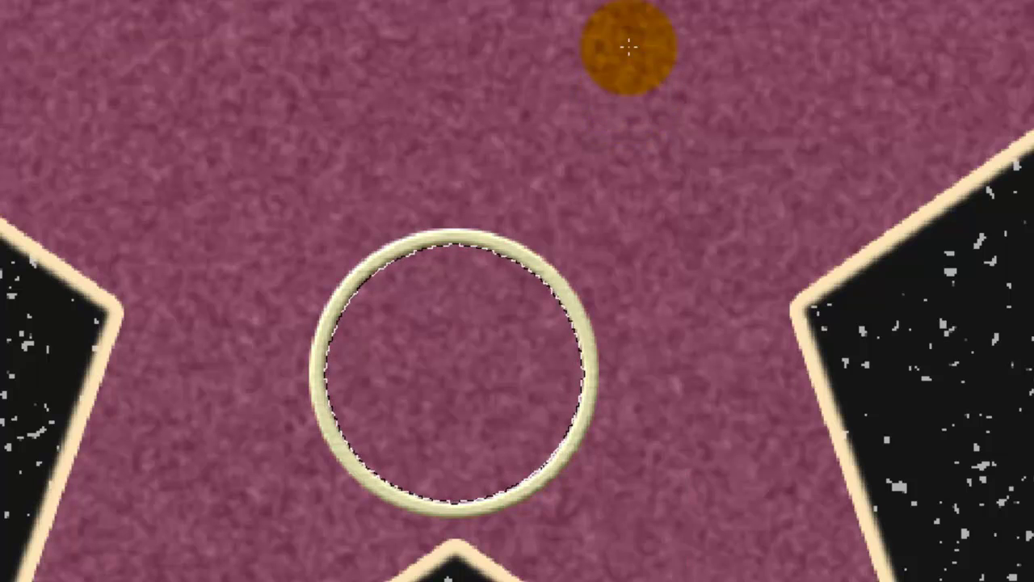
pyautogui.hotkey('ctrl', 'shift', 'i')
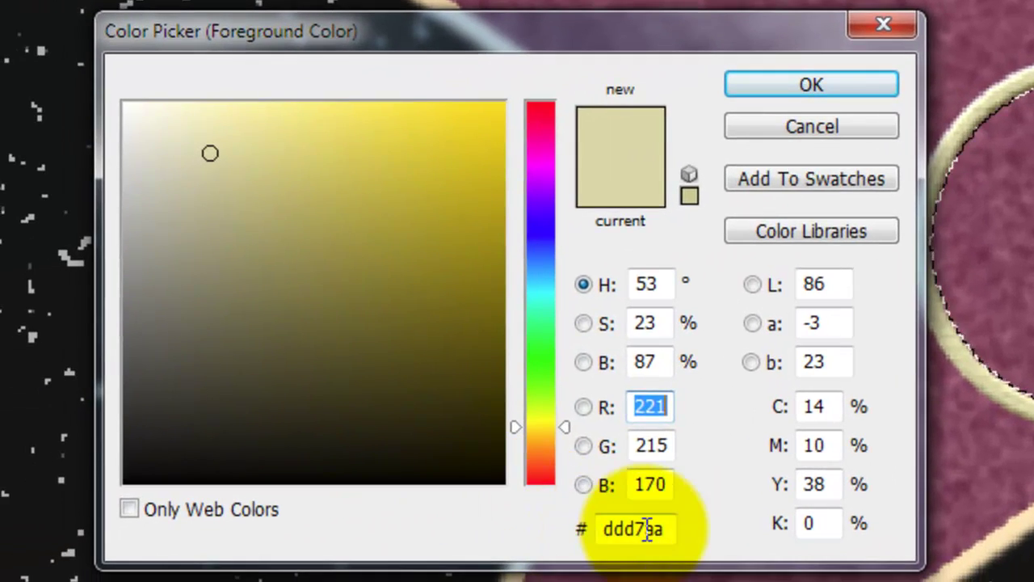
# Set the foreground colour to D7C28E, fill the ring's interior with it on the CIRCLE layer, and deselect.
pyautogui.doubleClick(639, 529)
pyautogui.write('D7C28E')
pyautogui.click(854, 95)
pyautogui.hotkey('alt', 'Delete')
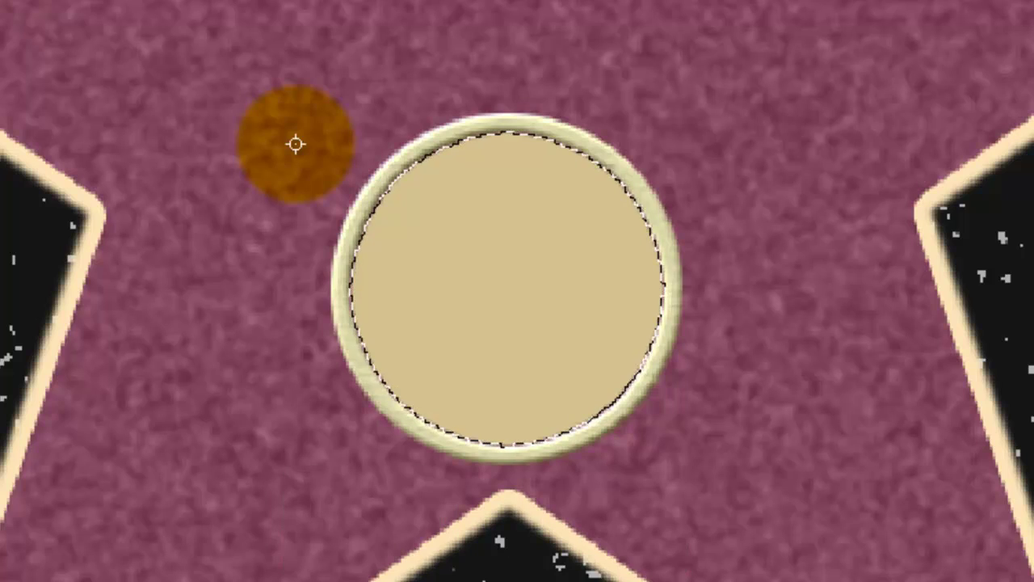
pyautogui.hotkey('ctrl', 'd')
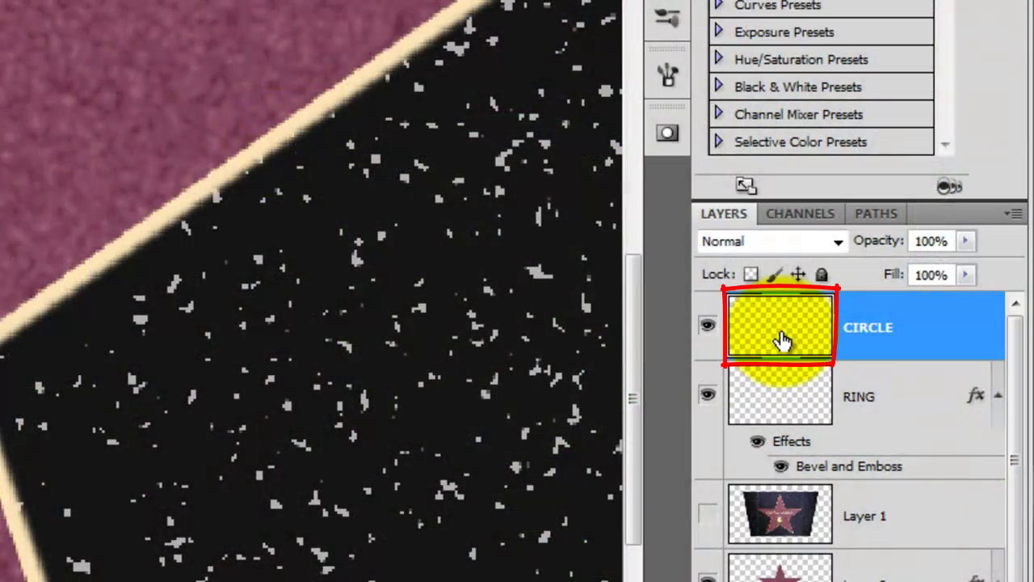
# Add an Inner Shadow to the CIRCLE layer with Linear Burn blend mode and 76% choke.
pyautogui.doubleClick(782, 339)
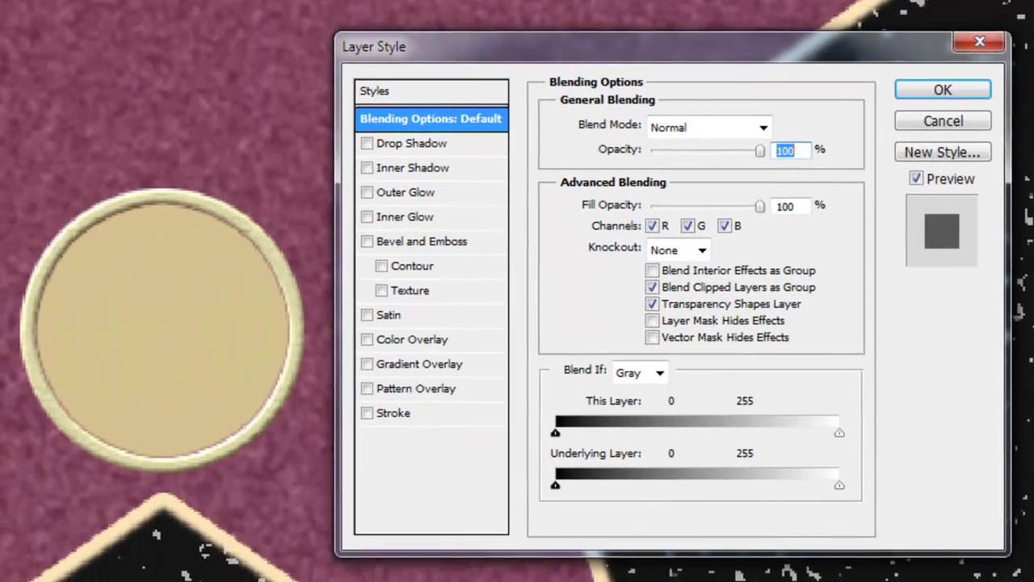
pyautogui.click(411, 167)
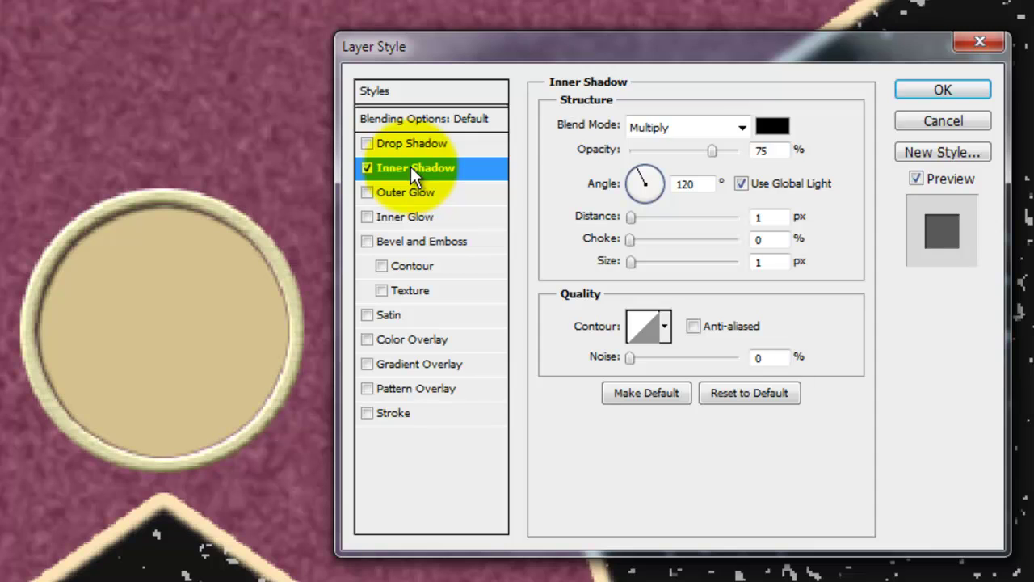
pyautogui.click(740, 126)
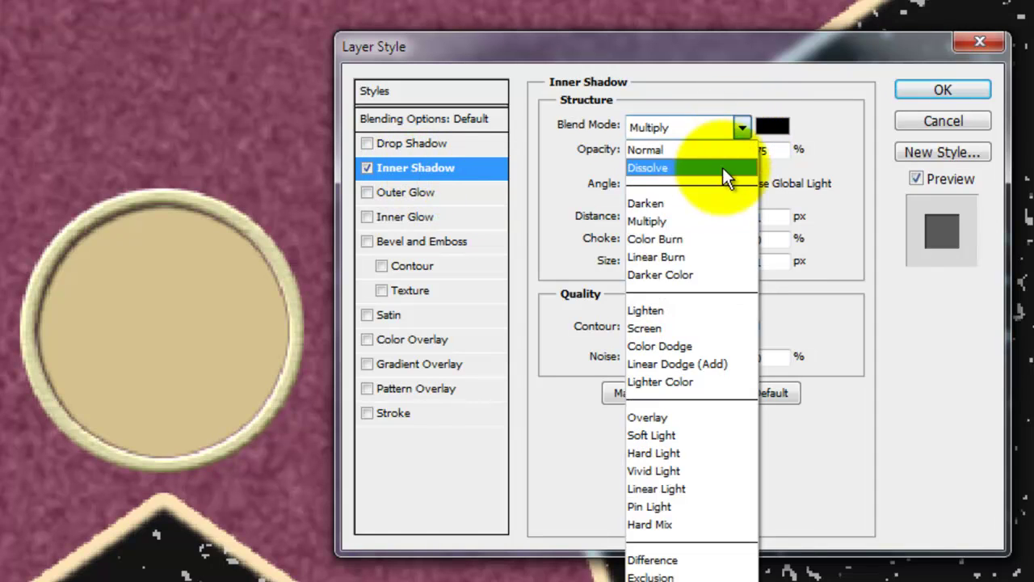
pyautogui.click(692, 256)
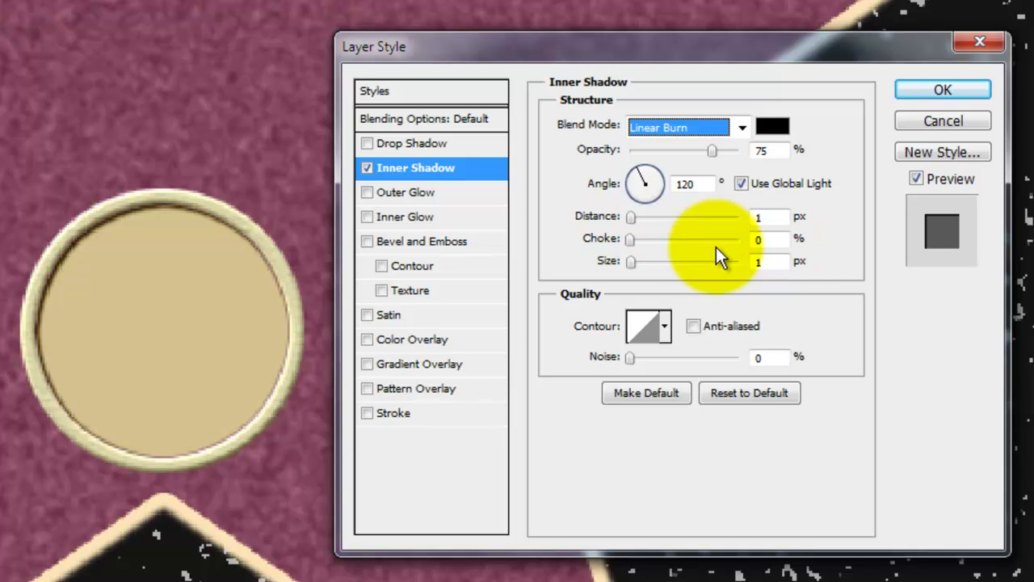
pyautogui.doubleClick(760, 239)
pyautogui.write('76')
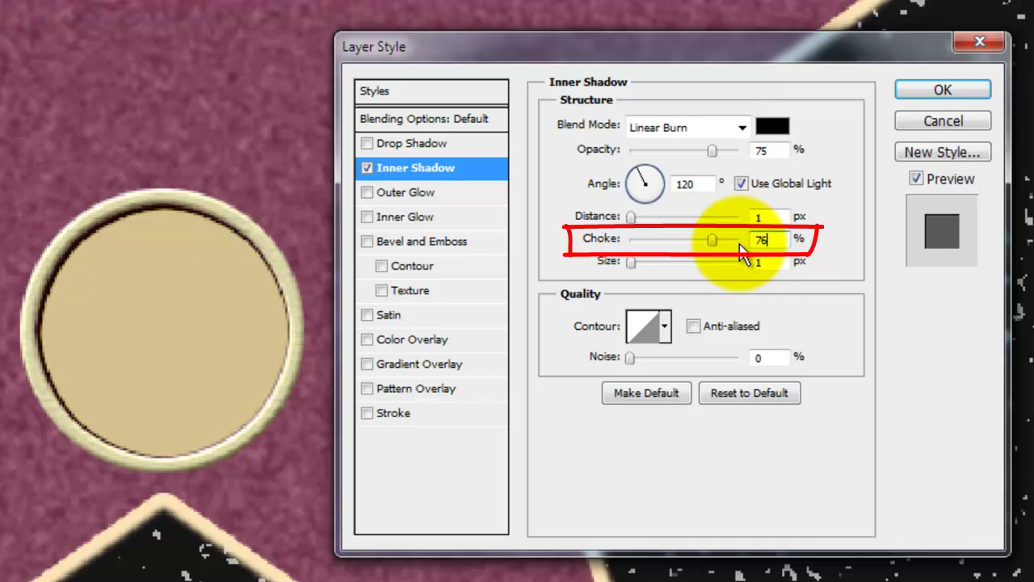
# Enable Inner Glow for the circle with Multiply blend mode, 83% opacity and 8% noise.
pyautogui.click(417, 217)
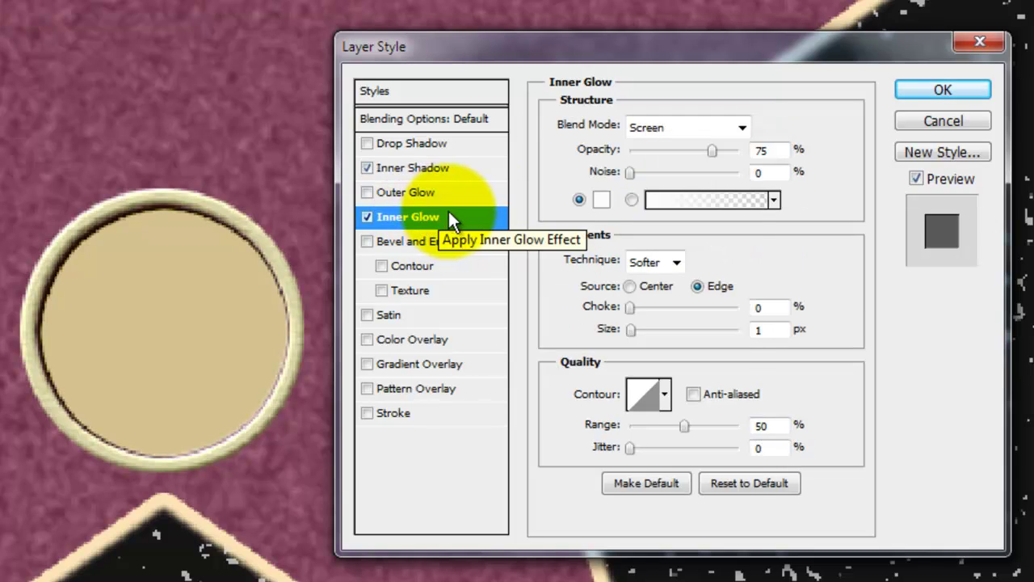
pyautogui.click(742, 128)
pyautogui.click(686, 219)
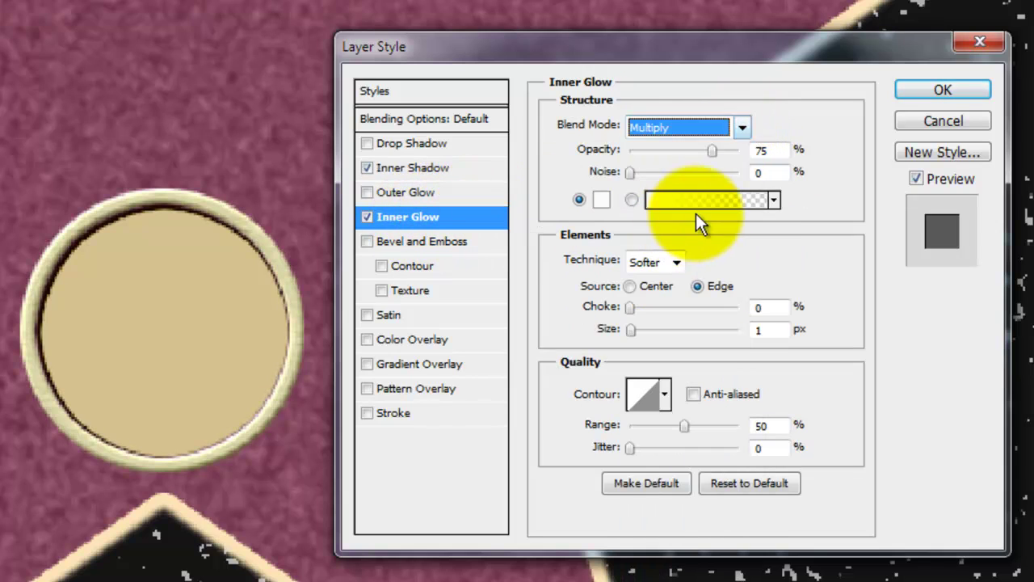
pyautogui.doubleClick(763, 151)
pyautogui.write('83')
pyautogui.doubleClick(750, 173)
pyautogui.write('8')
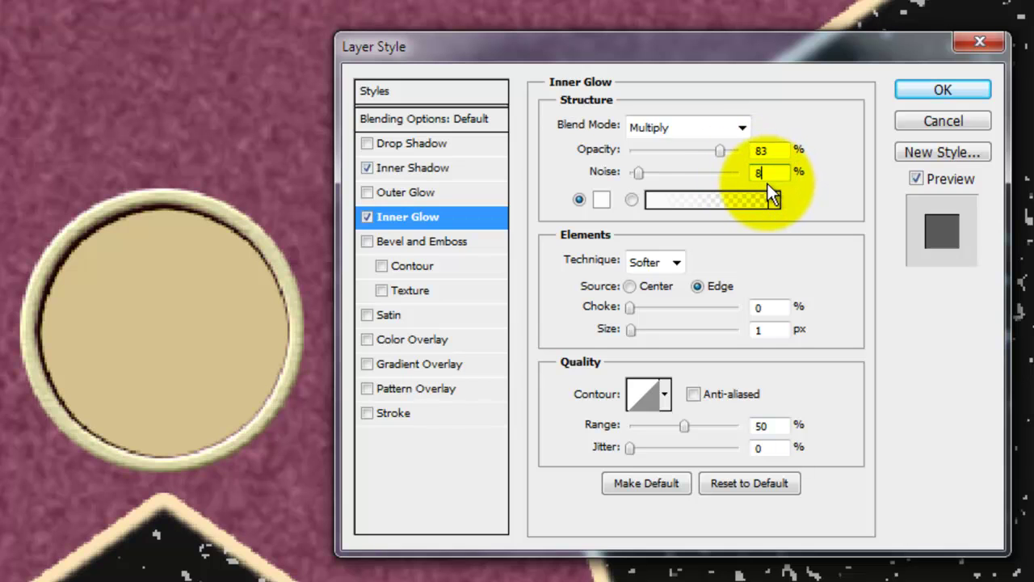
# Set the inner glow's colour to 574E4A, its choke to 5% and its size to 16 px.
pyautogui.click(602, 203)
pyautogui.doubleClick(639, 521)
pyautogui.write('574E4A')
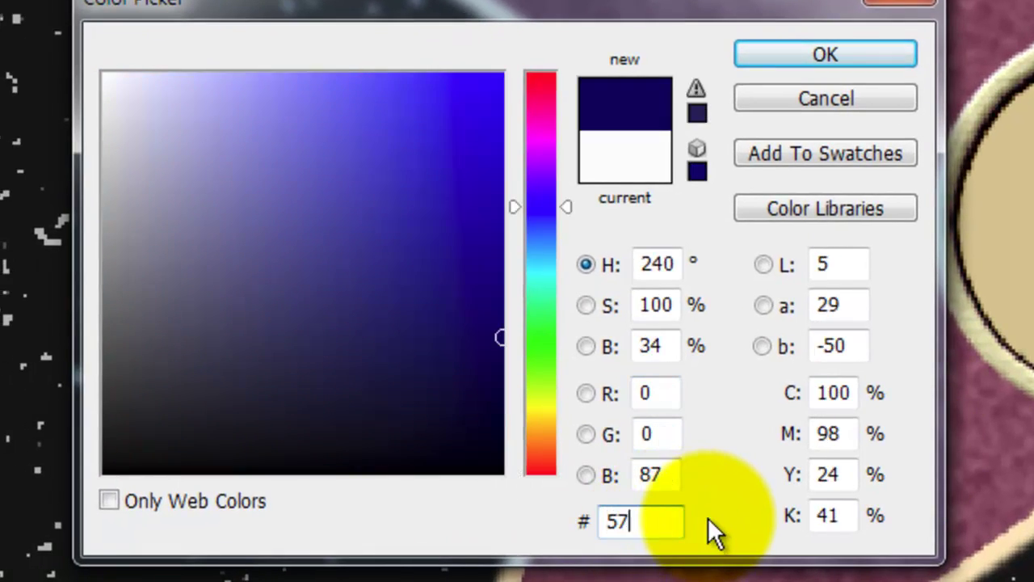
pyautogui.click(830, 57)
pyautogui.doubleClick(772, 297)
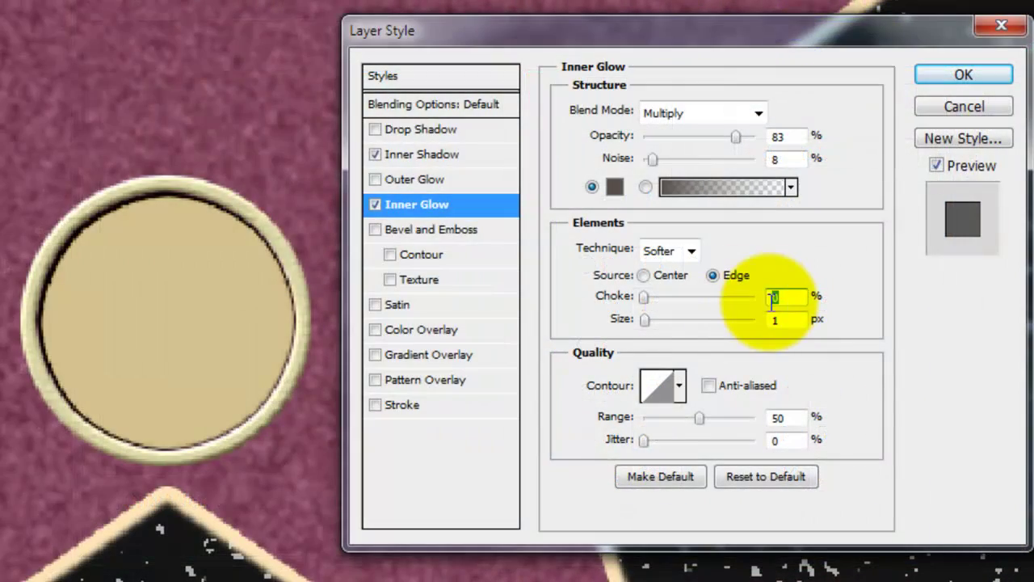
pyautogui.write('5')
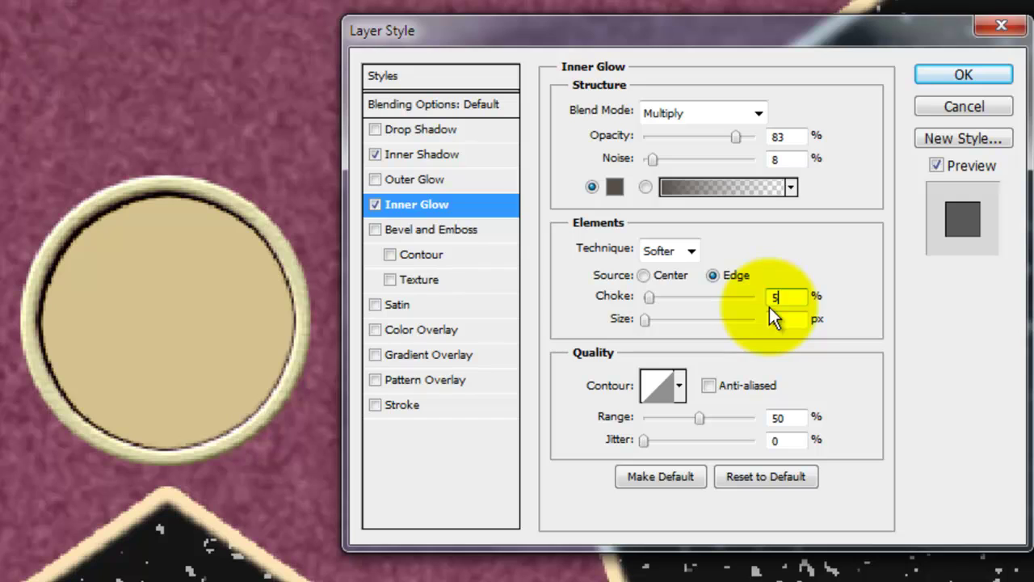
pyautogui.press('Tab')
pyautogui.write('16')
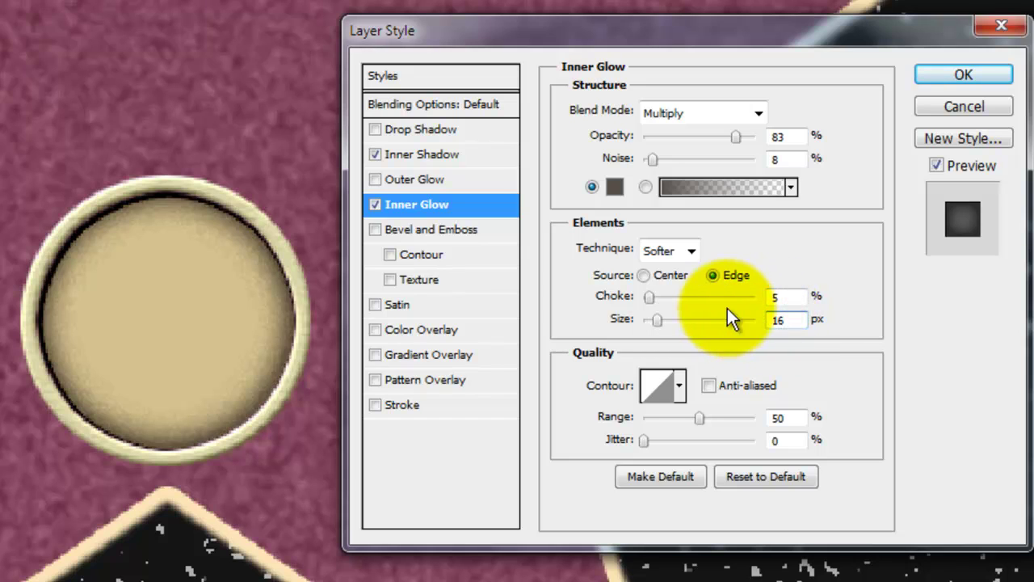
# Enable Bevel and Emboss for the circle with depth 1%, size 0 px and soften 0 px.
pyautogui.click(437, 230)
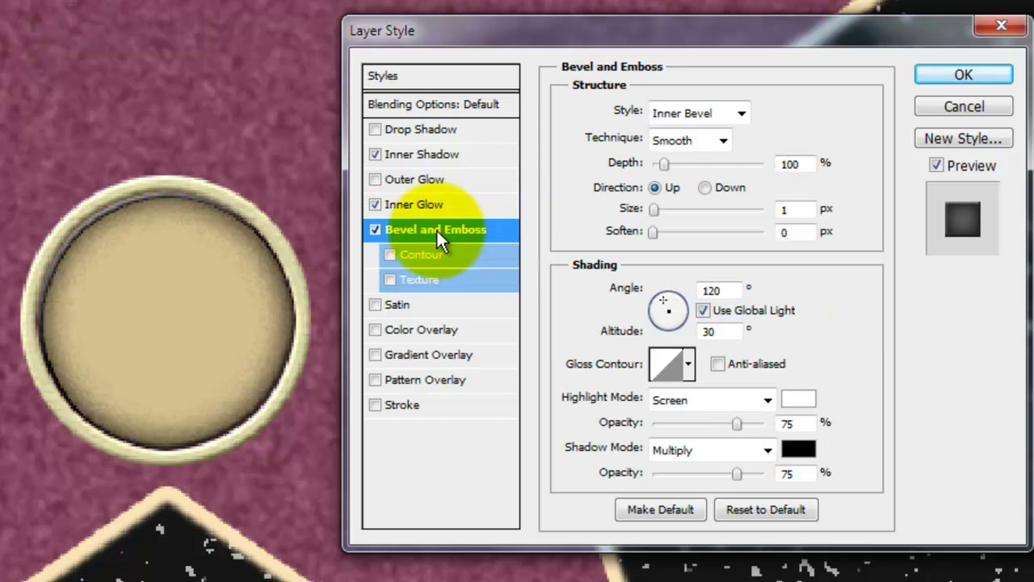
pyautogui.moveTo(664, 164); pyautogui.dragTo(615, 167)
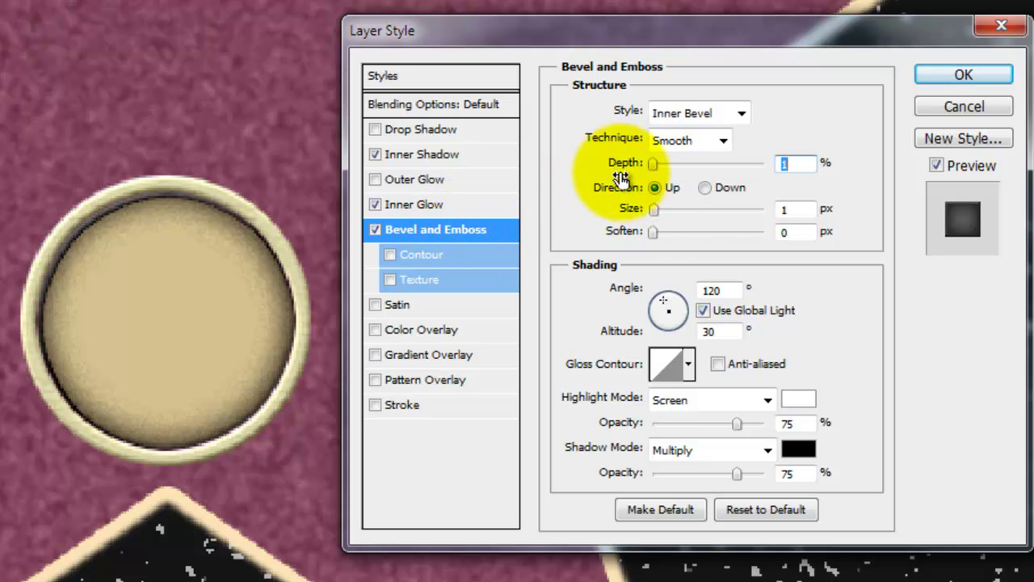
pyautogui.moveTo(655, 215); pyautogui.dragTo(637, 220)
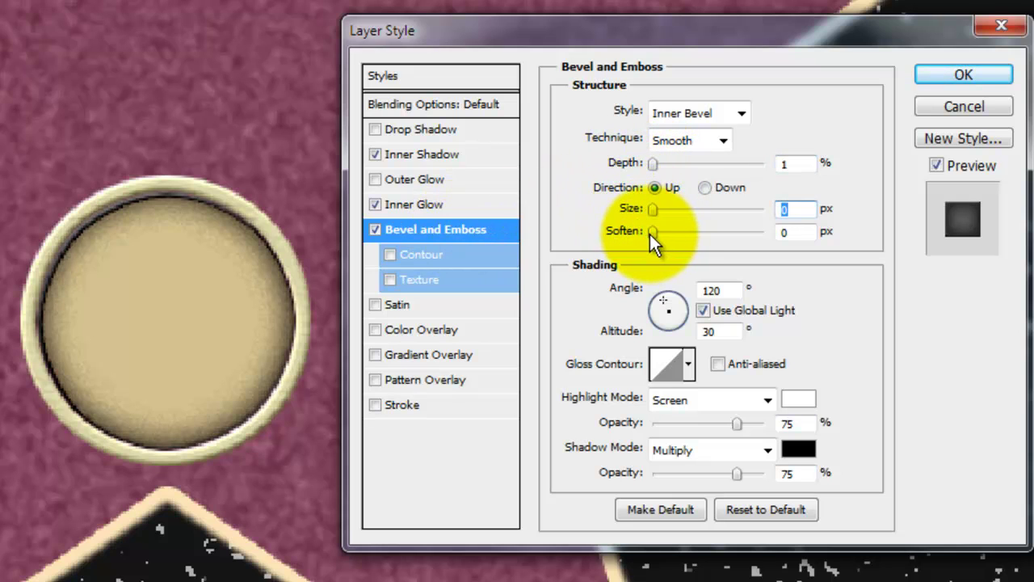
pyautogui.click(640, 234)
# Add the Linen texture to the circle's bevel at 9% scale and +1000% depth, and apply the layer style.
pyautogui.click(419, 280)
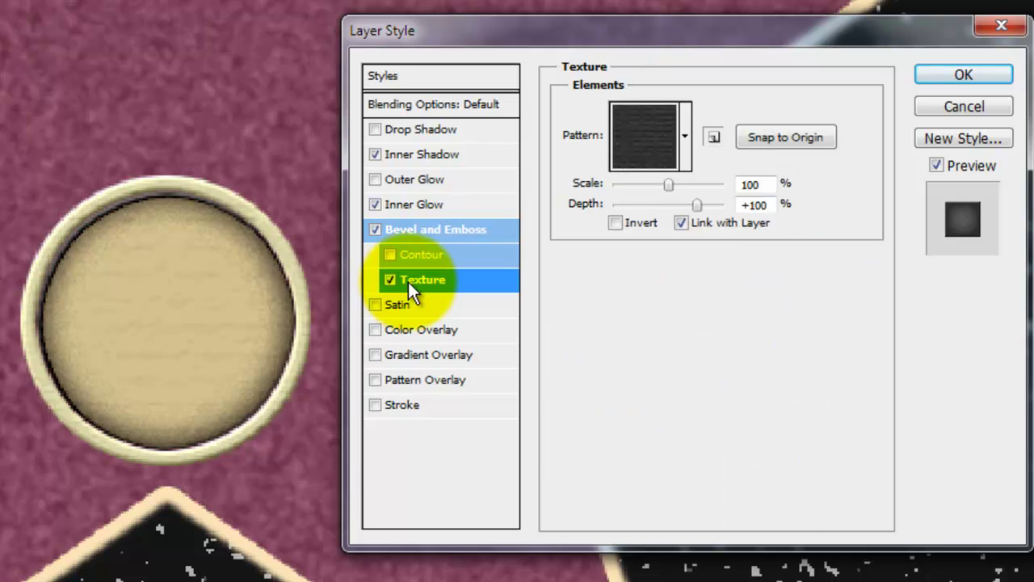
pyautogui.click(685, 136)
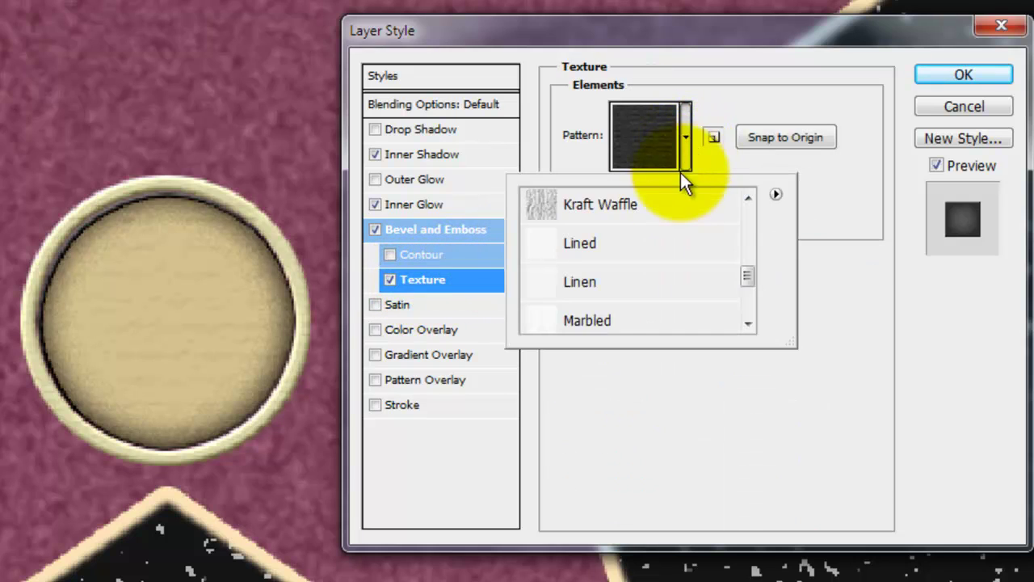
pyautogui.click(605, 284)
pyautogui.click(835, 204)
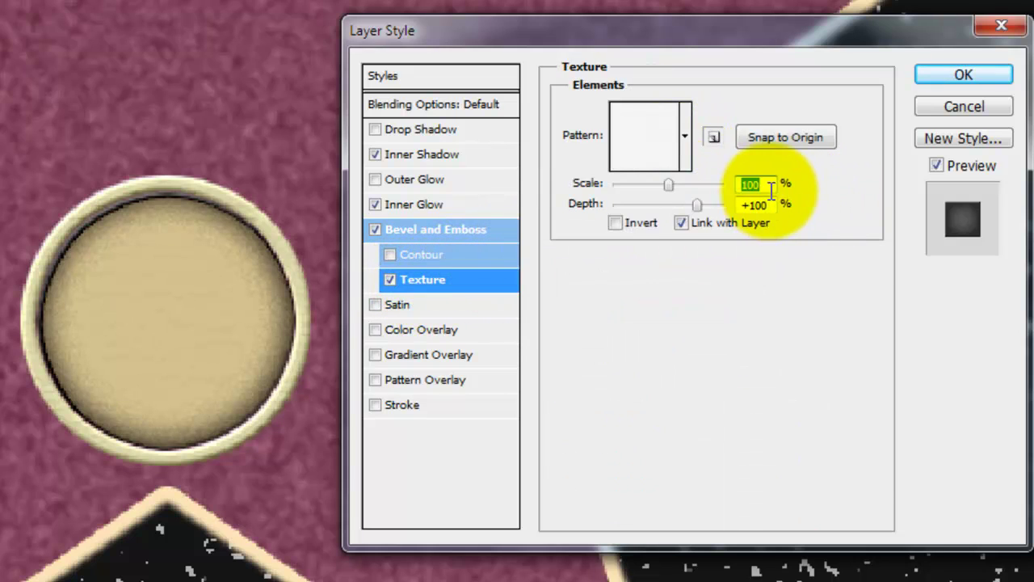
pyautogui.write('9')
pyautogui.click(750, 205)
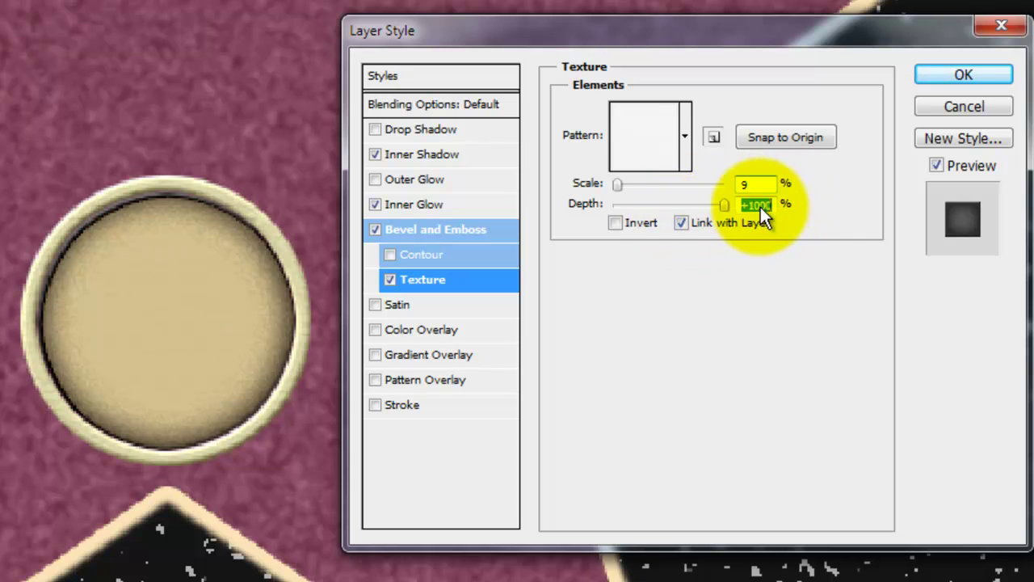
pyautogui.write('1000')
pyautogui.click(963, 76)
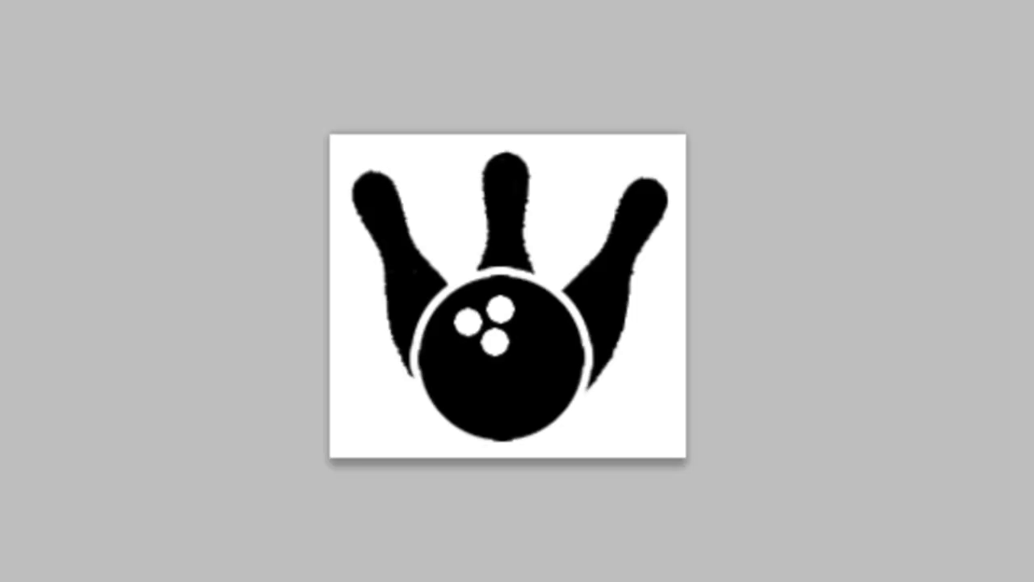
# Copy the entire bowling pins image from PINS.psd and paste it into Hollywood Walk of Fame.psd.
pyautogui.hotkey('ctrl', 'a')
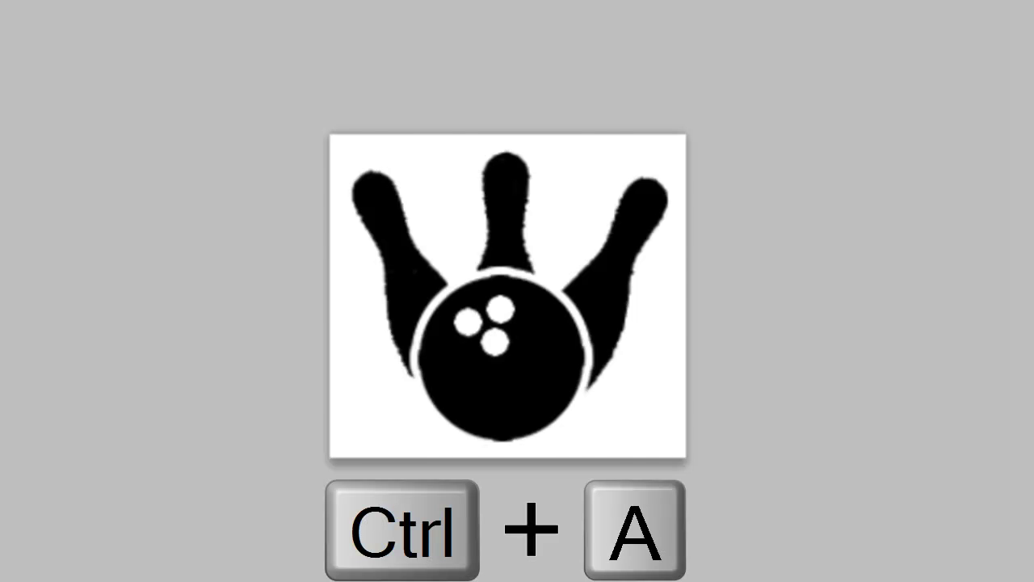
pyautogui.hotkey('ctrl', 'c')
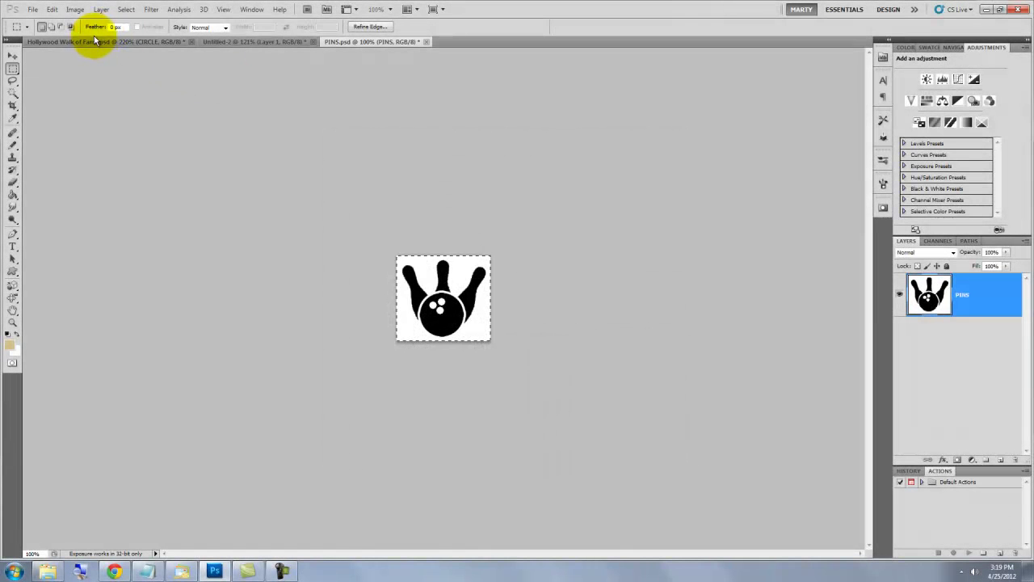
pyautogui.click(100, 41)
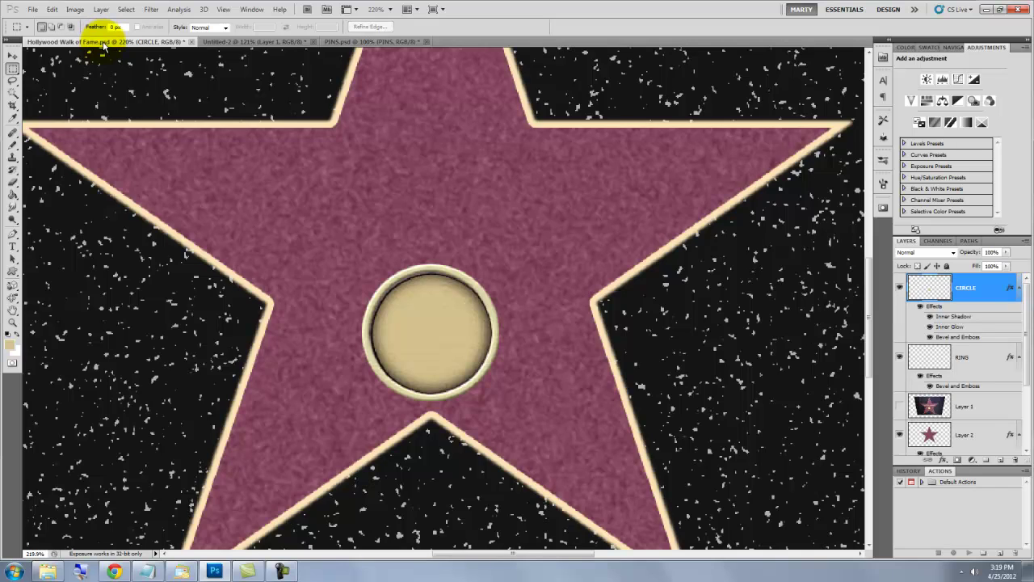
pyautogui.hotkey('ctrl', 'v')
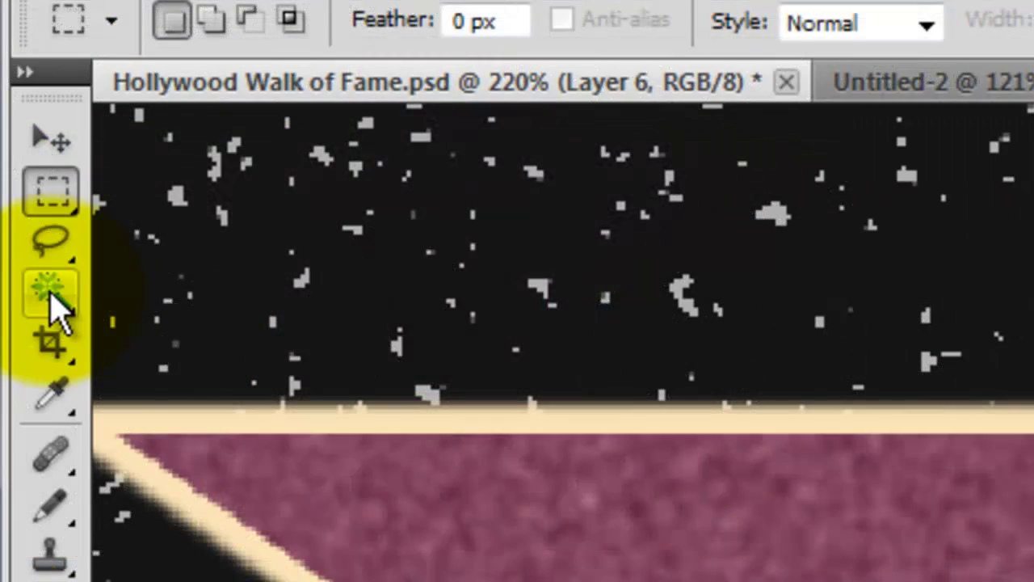
# Select the black of one bowling pin with the Magic Wand and extend the selection to all similar pixels.
pyautogui.click(52, 296)
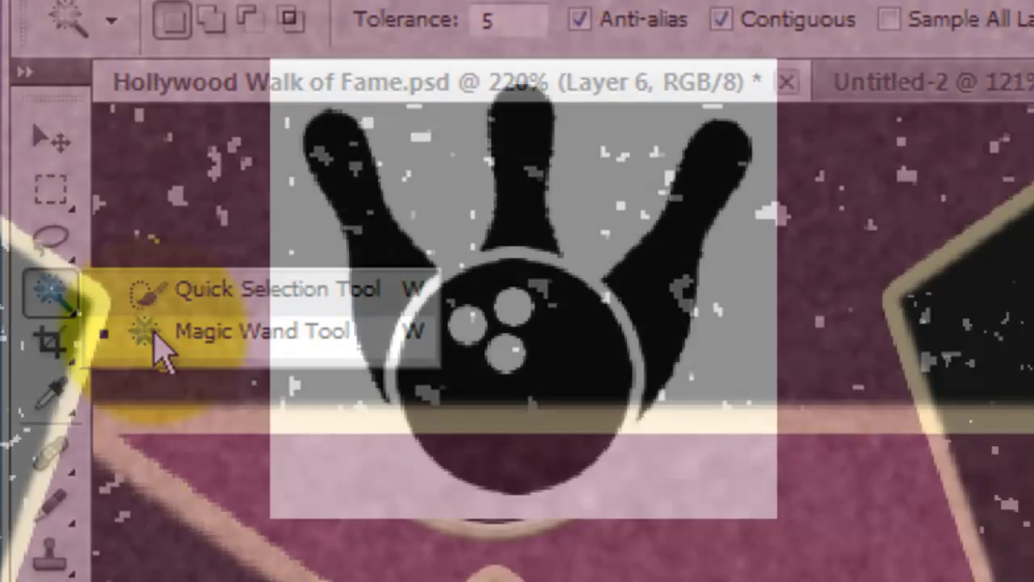
pyautogui.click(347, 176)
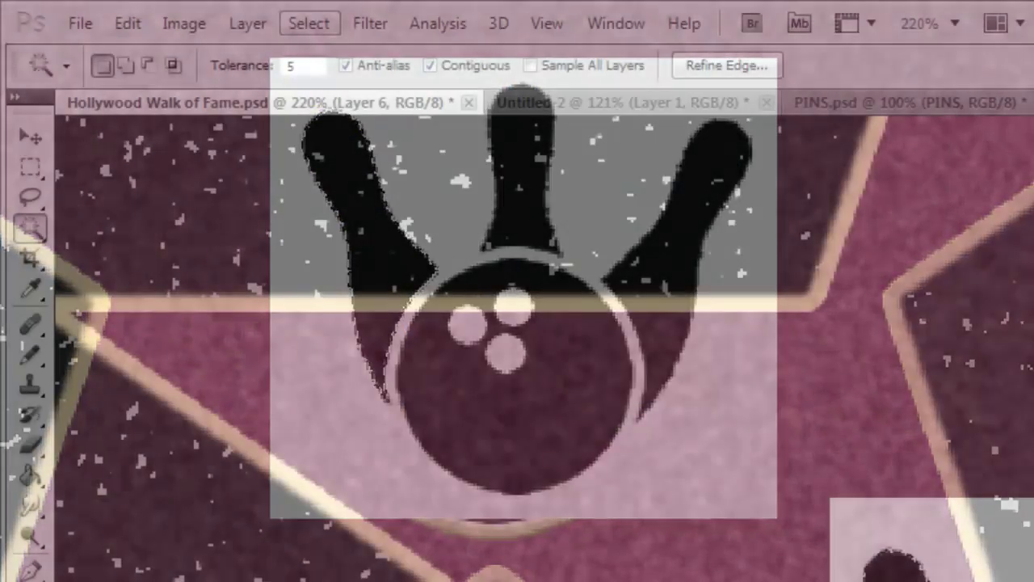
pyautogui.click(307, 25)
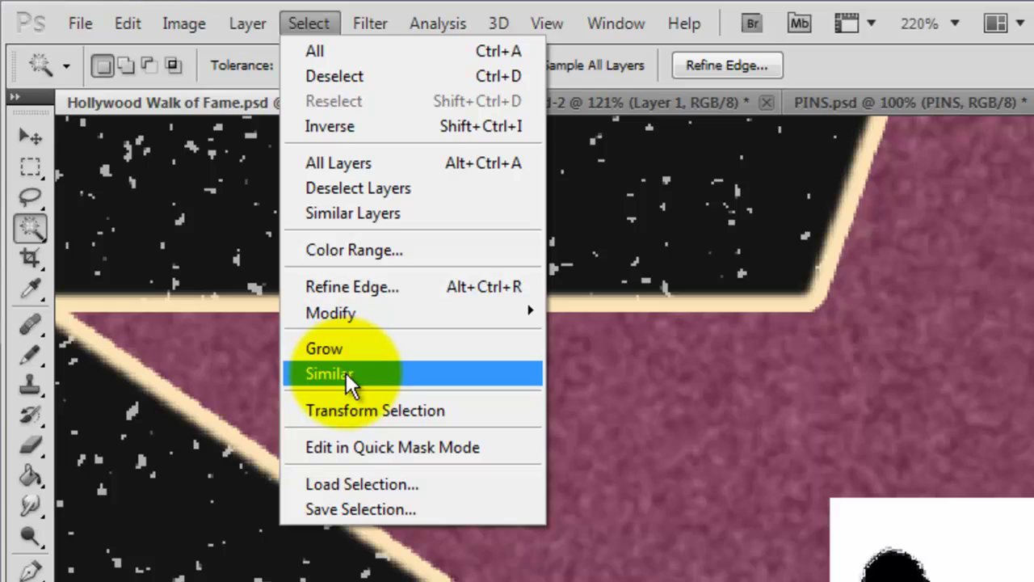
pyautogui.click(346, 372)
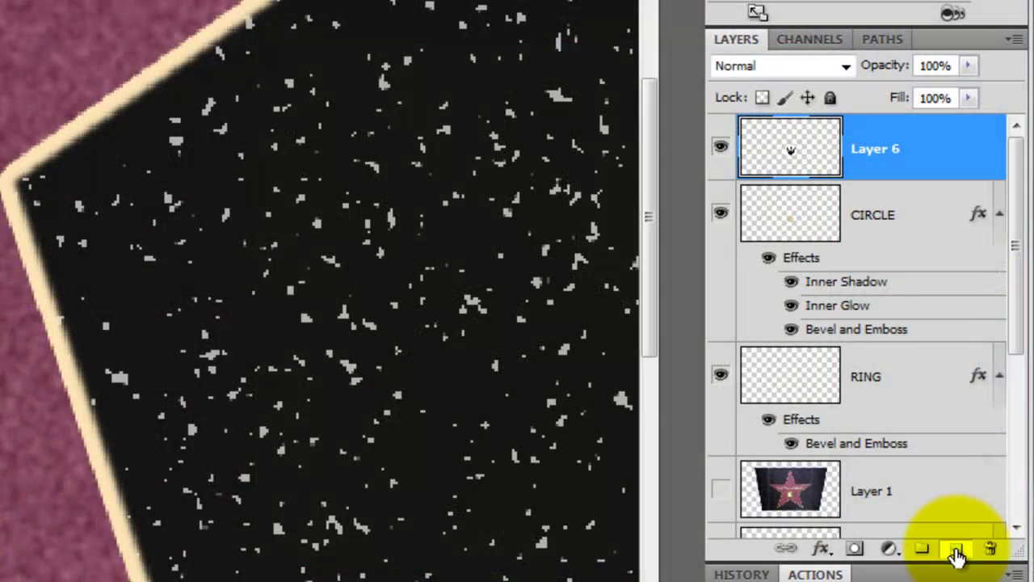
# Create a new layer named PINS above the pasted image and delete the pasted image's Layer 6.
pyautogui.click(959, 546)
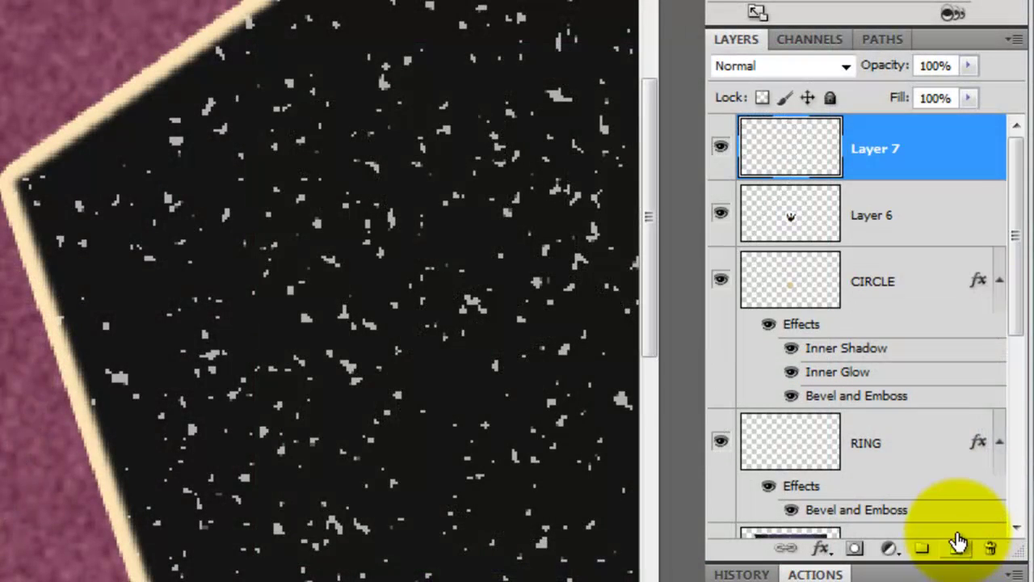
pyautogui.doubleClick(889, 149)
pyautogui.write('Pl')
pyautogui.press('Return')
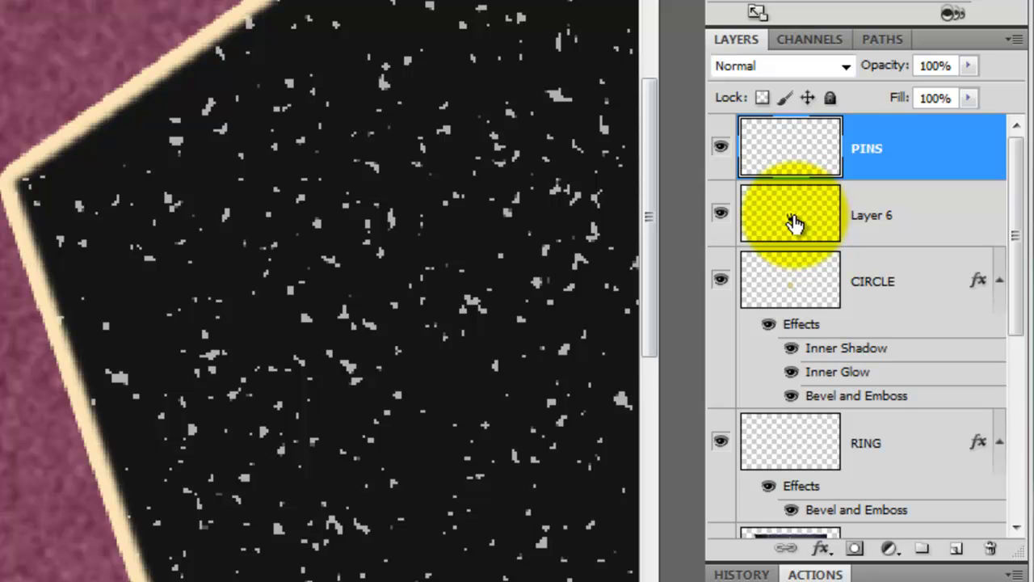
pyautogui.moveTo(795, 223); pyautogui.dragTo(995, 549)
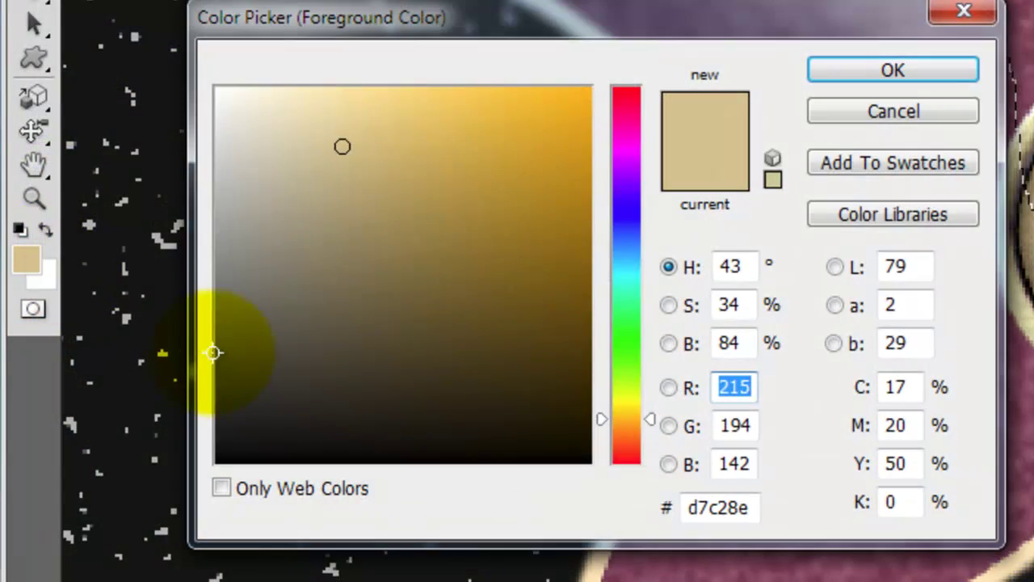
# Set the foreground colour to DCD39A and fill the bowling pins selection with it on the PINS layer.
pyautogui.click(735, 507)
pyautogui.write('DCD39A')
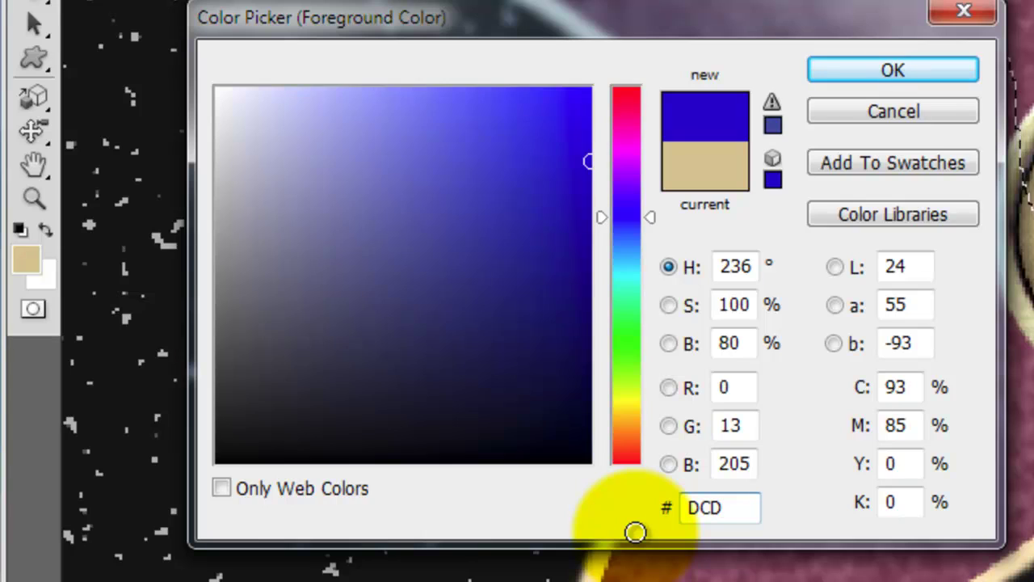
pyautogui.click(892, 73)
pyautogui.hotkey('alt', 'Delete')
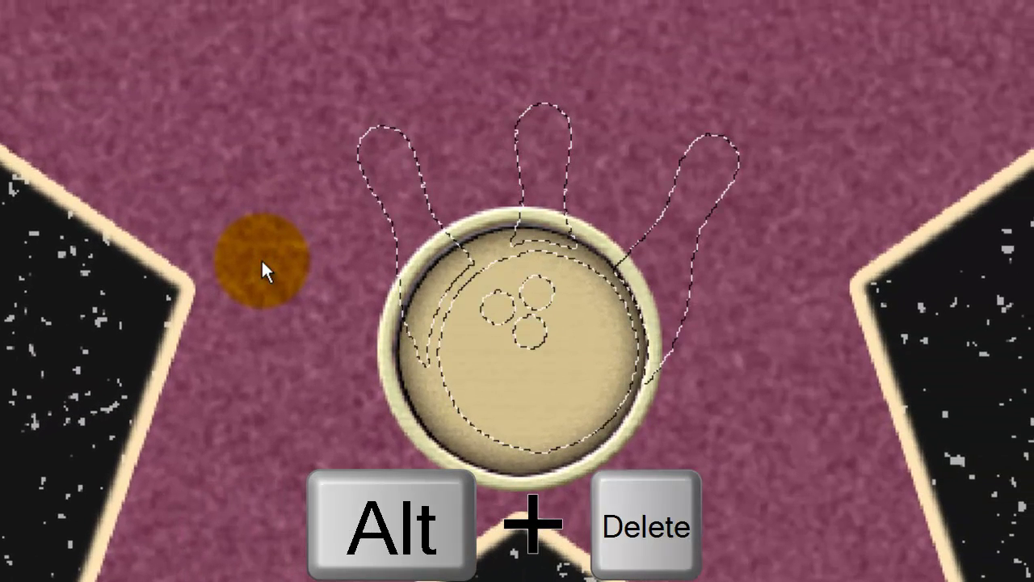
# Deselect the bowling pins, scale the artwork down proportionally and centre it inside the emblem's inner circle.
pyautogui.hotkey('ctrl', 'd')
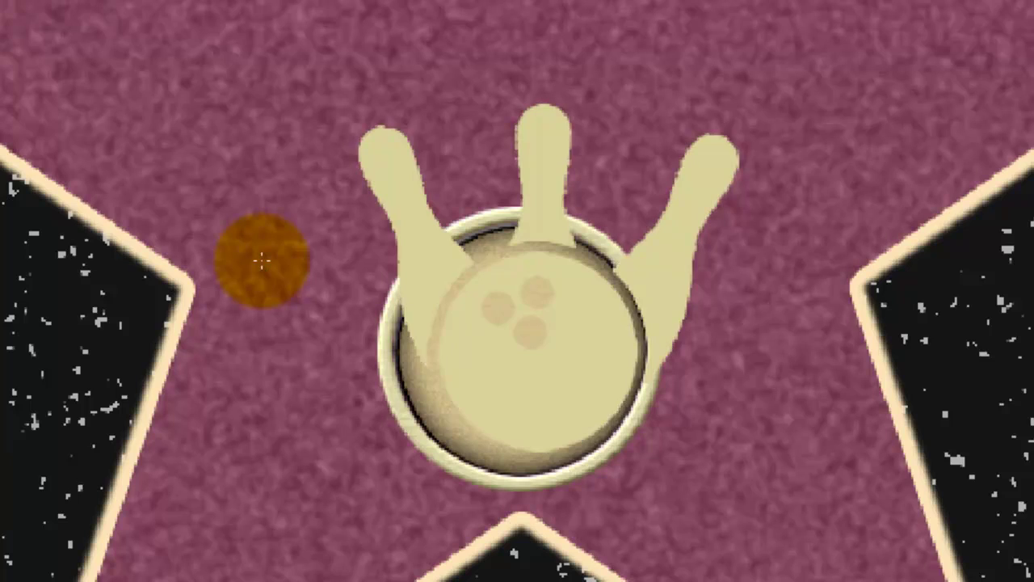
pyautogui.hotkey('ctrl', 't')
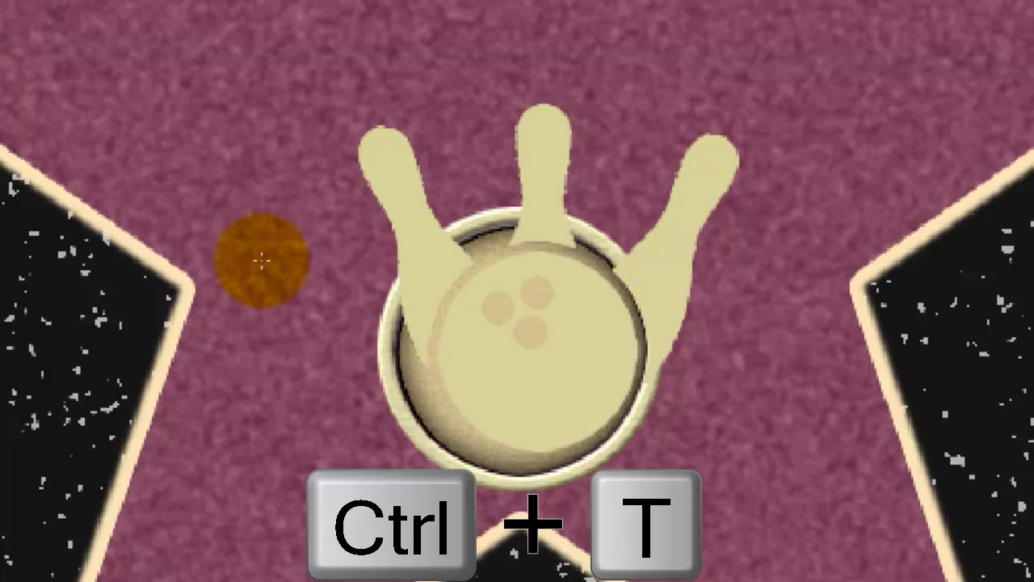
pyautogui.moveTo(738, 101); pyautogui.dragTo(644, 178)
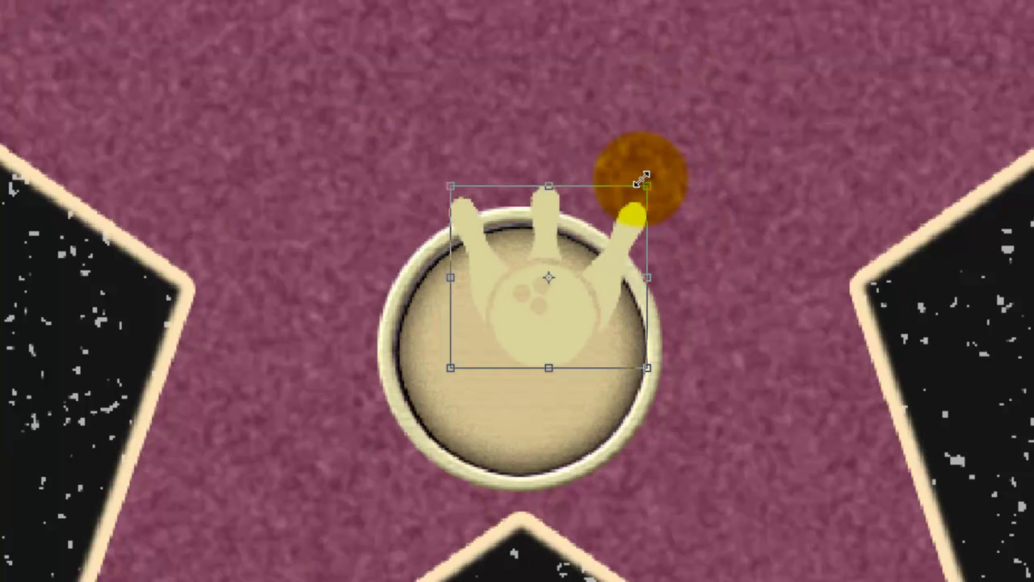
pyautogui.click(589, 243)
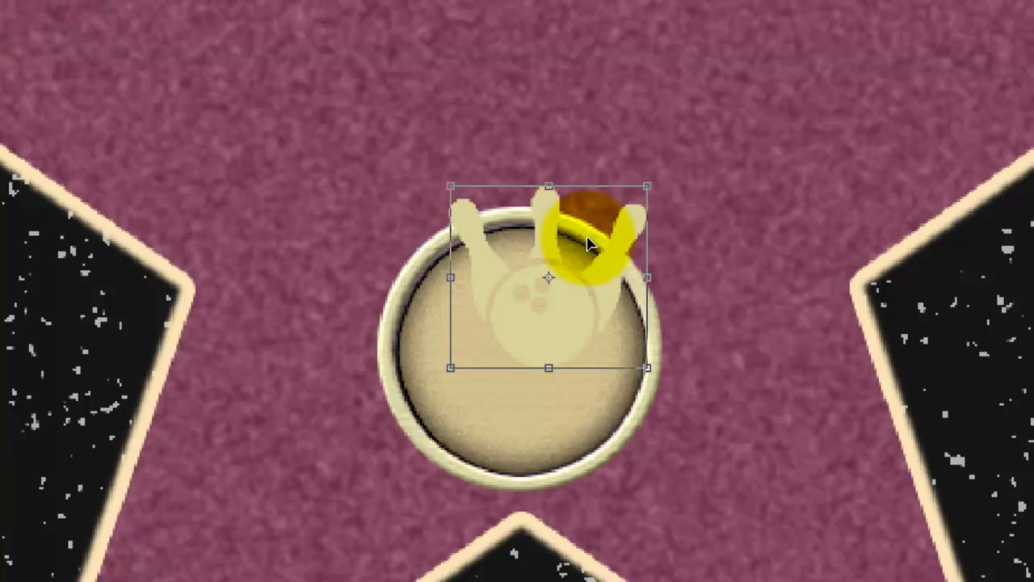
pyautogui.moveTo(589, 242); pyautogui.dragTo(563, 326)
pyautogui.moveTo(623, 272); pyautogui.dragTo(629, 275)
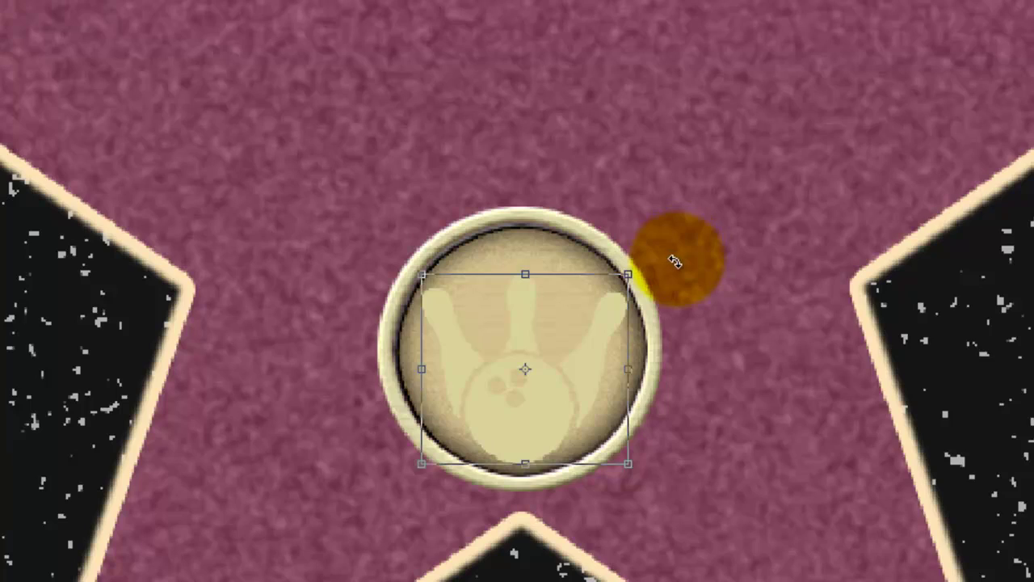
pyautogui.press('Return')
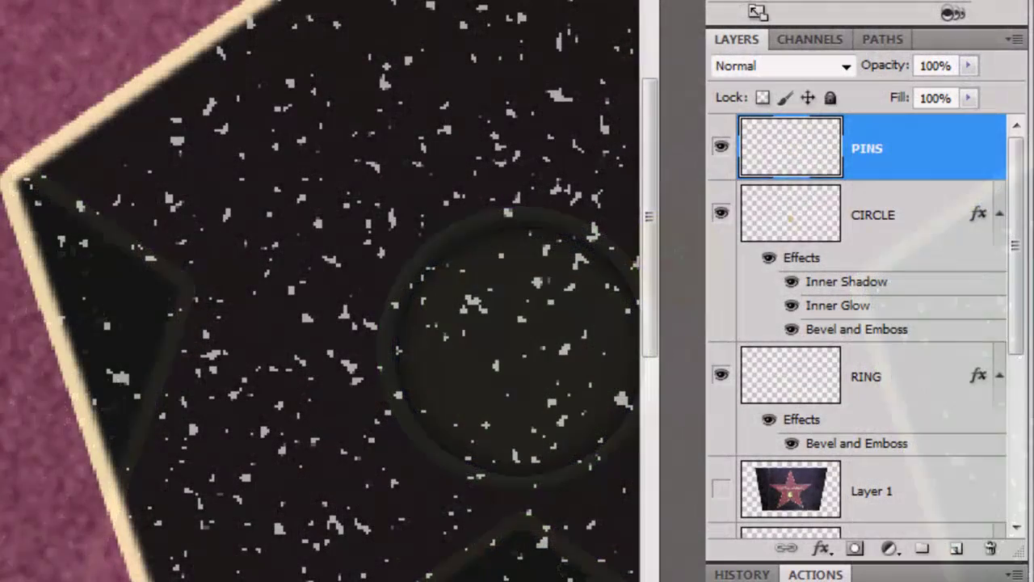
# Mask the PINS layer with a selection loaded from the CIRCLE layer, and make the layer's artwork active again.
pyautogui.keyDown('ctrl'); pyautogui.click(789, 223); pyautogui.keyUp('ctrl')
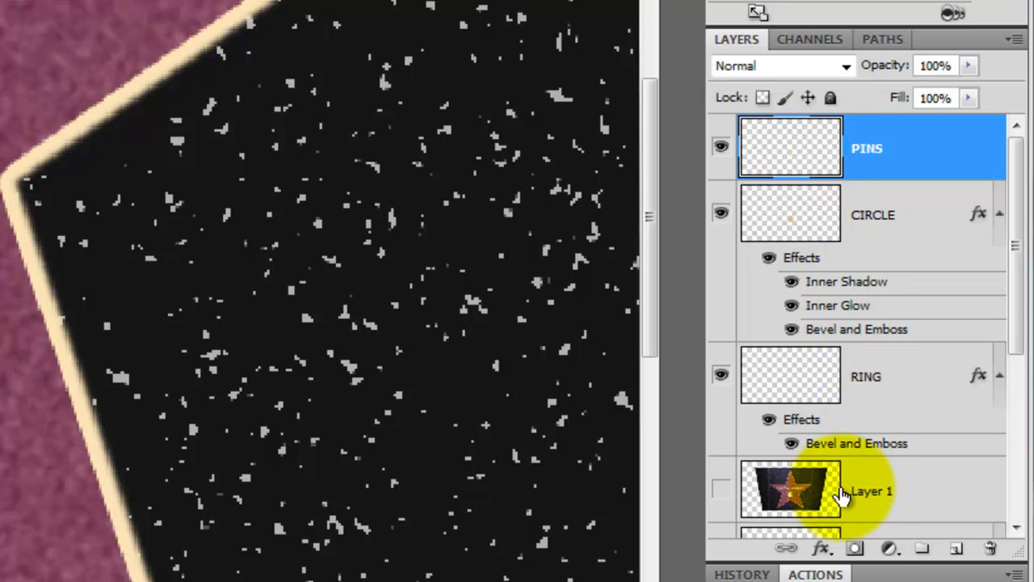
pyautogui.click(854, 552)
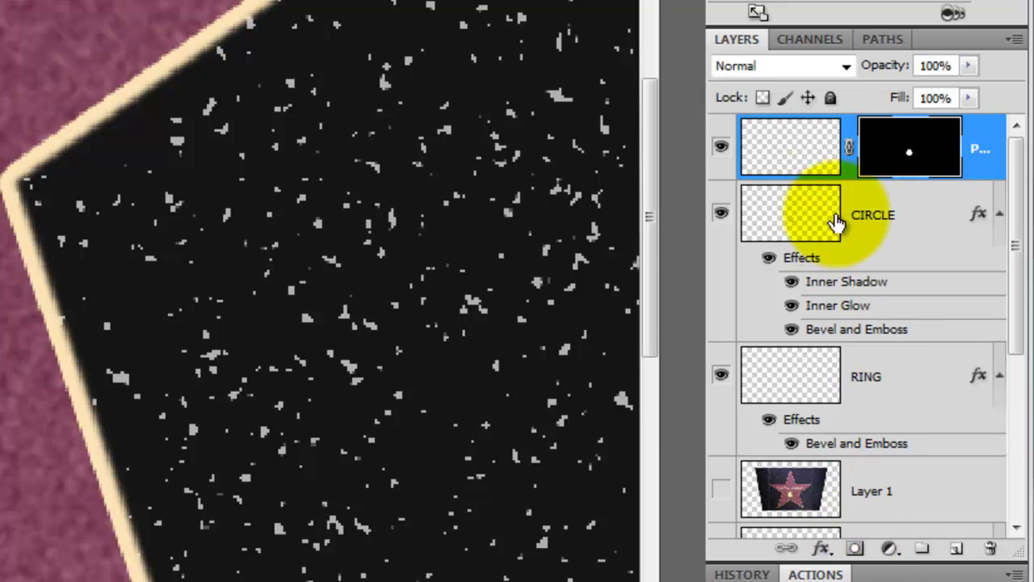
pyautogui.click(787, 154)
# Add a Drop Shadow to the PINS layer and raise its distance by 1 px.
pyautogui.doubleClick(787, 155)
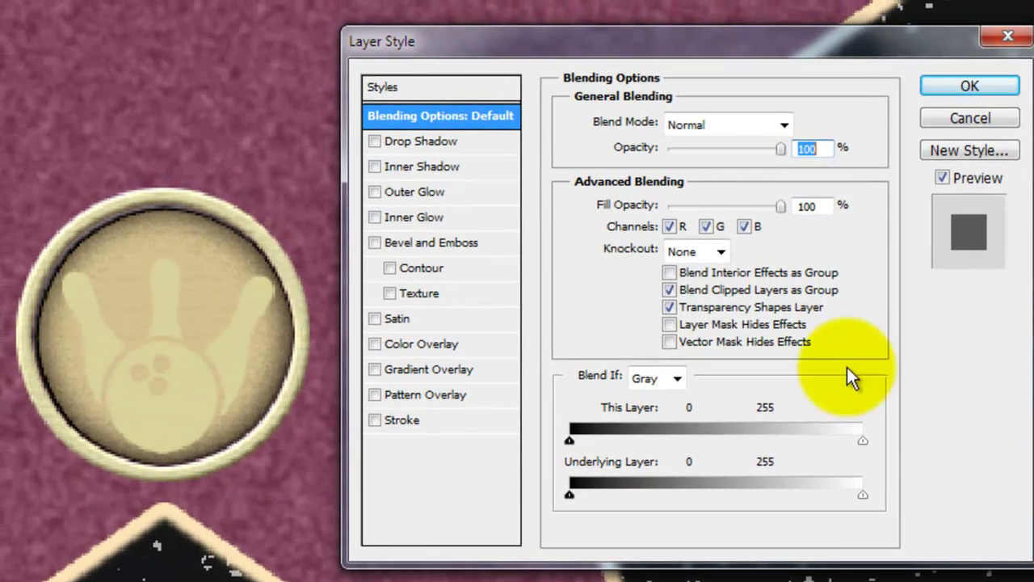
pyautogui.click(422, 140)
pyautogui.doubleClick(781, 216)
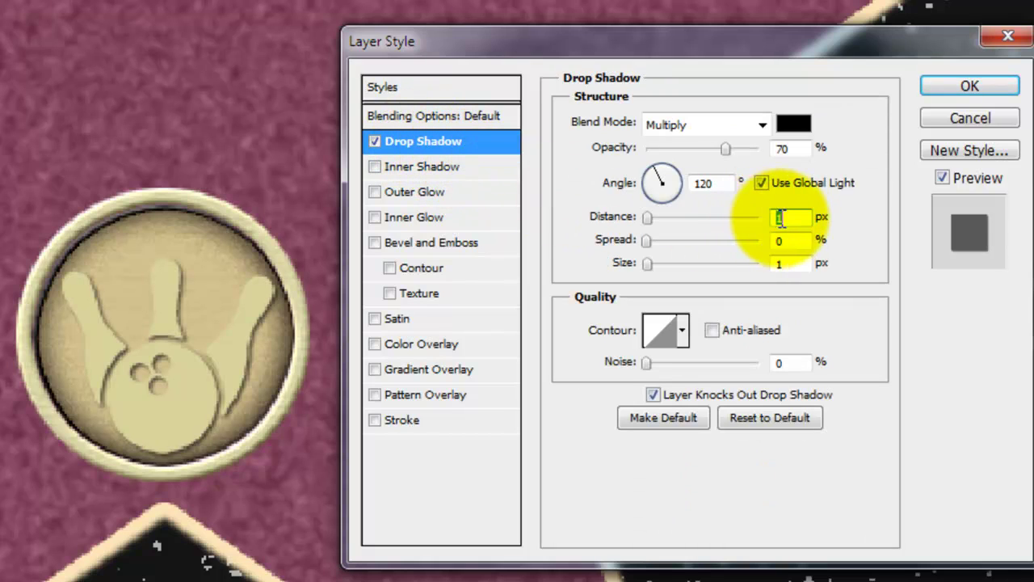
pyautogui.press('Up')
# Add an Outer Glow to the bowling pins with 12% noise and the colour 574E4A.
pyautogui.click(434, 194)
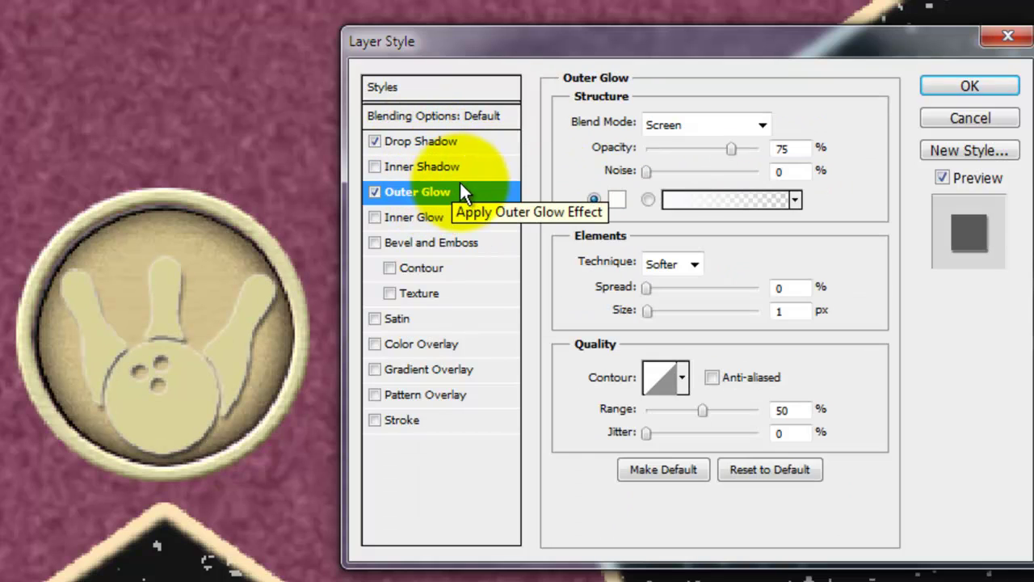
pyautogui.doubleClick(780, 170)
pyautogui.write('12')
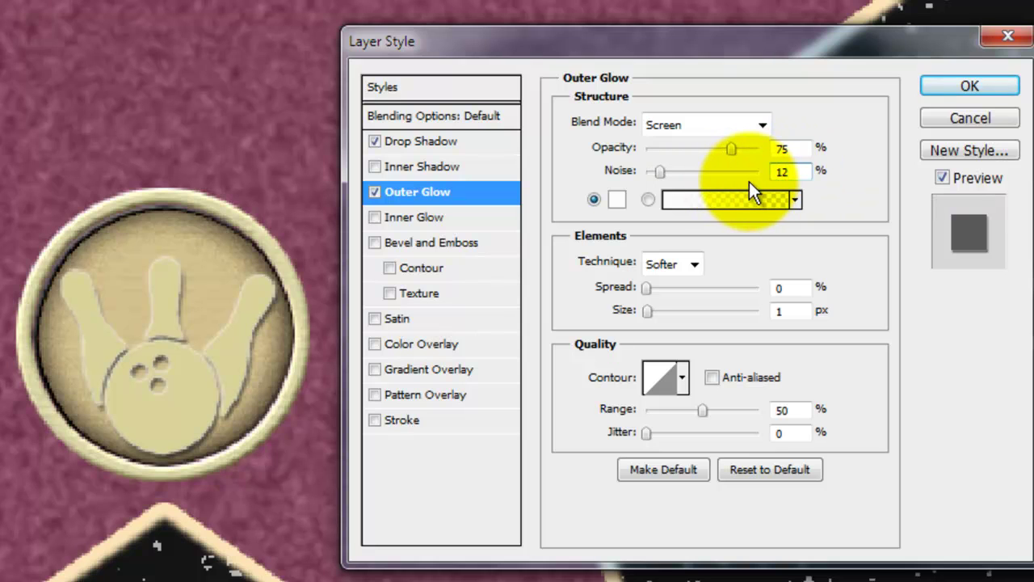
pyautogui.click(616, 198)
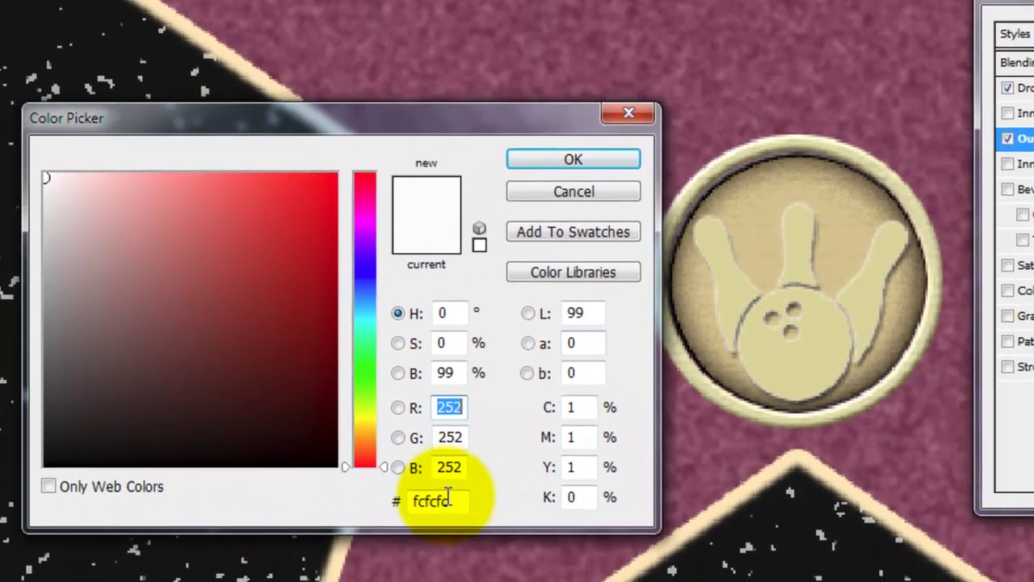
pyautogui.doubleClick(455, 499)
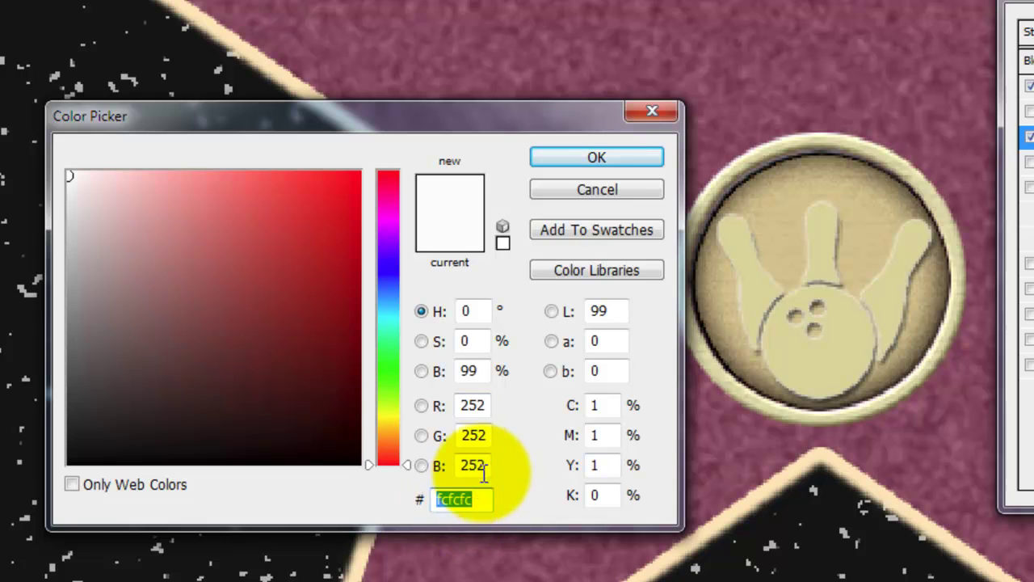
pyautogui.write('574E4A')
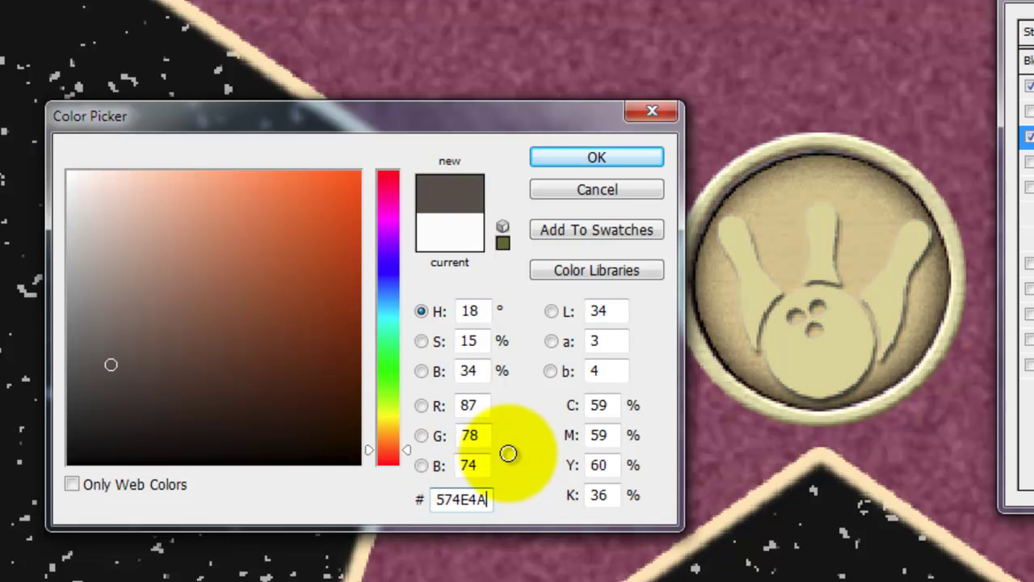
pyautogui.click(604, 159)
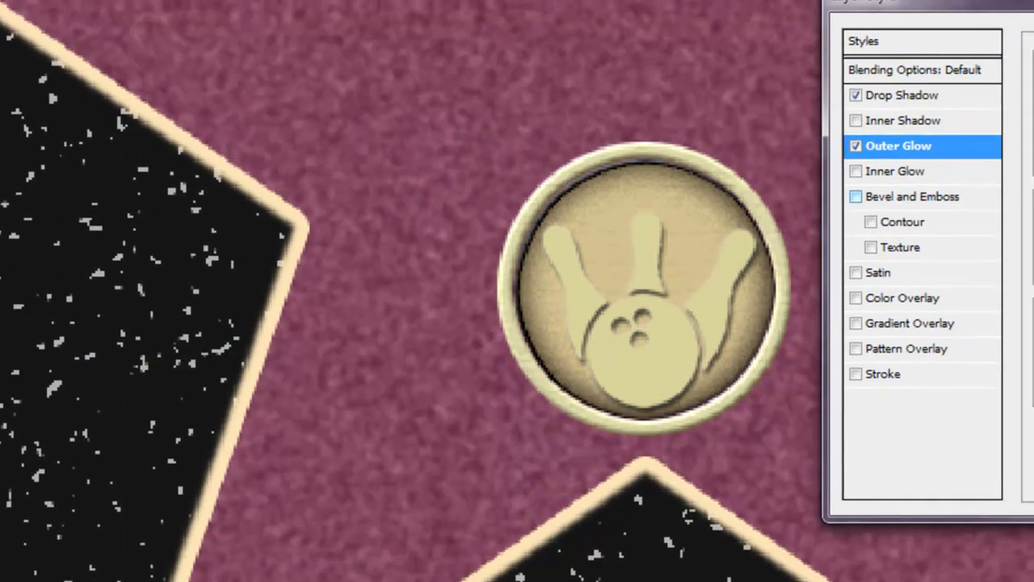
# Set the Outer Glow's spread to 15%, size to 10 px and blend mode to Normal.
pyautogui.doubleClick(765, 265)
pyautogui.write('15')
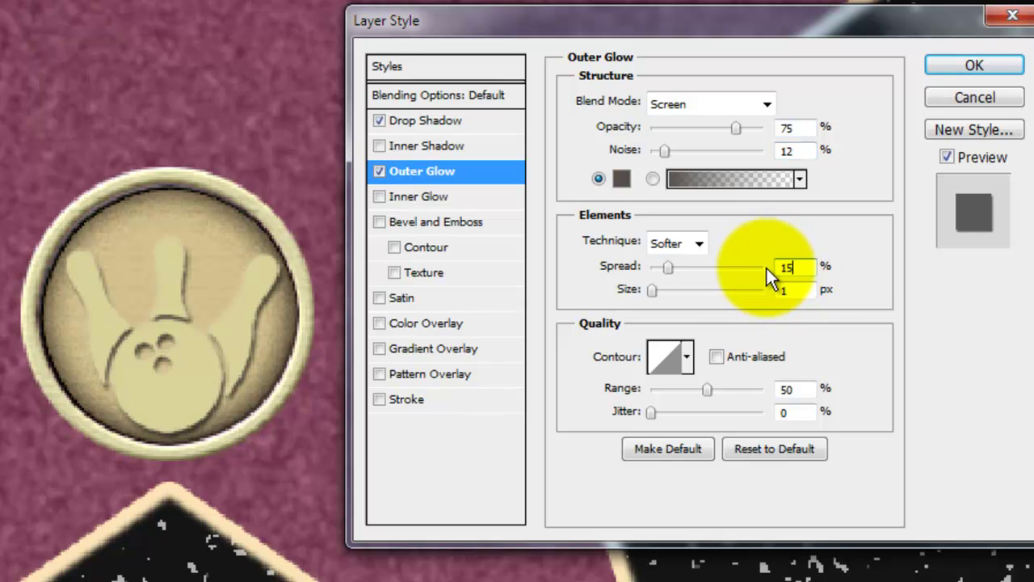
pyautogui.press('Tab')
pyautogui.write('10')
pyautogui.click(766, 105)
pyautogui.click(692, 124)
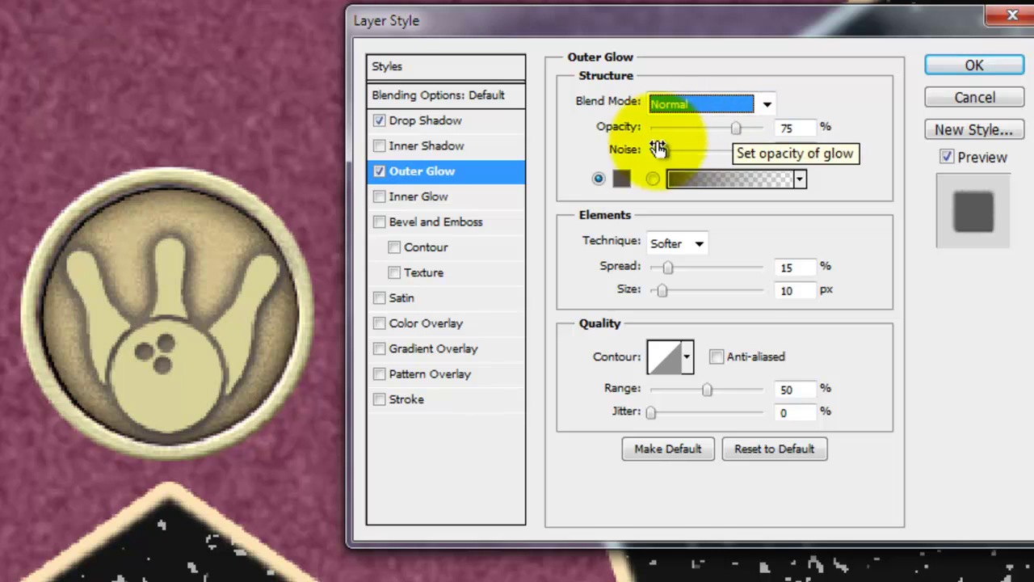
# Add an Inner Glow to the bowling pins with Normal blend mode, 100% opacity and 87% noise.
pyautogui.click(424, 195)
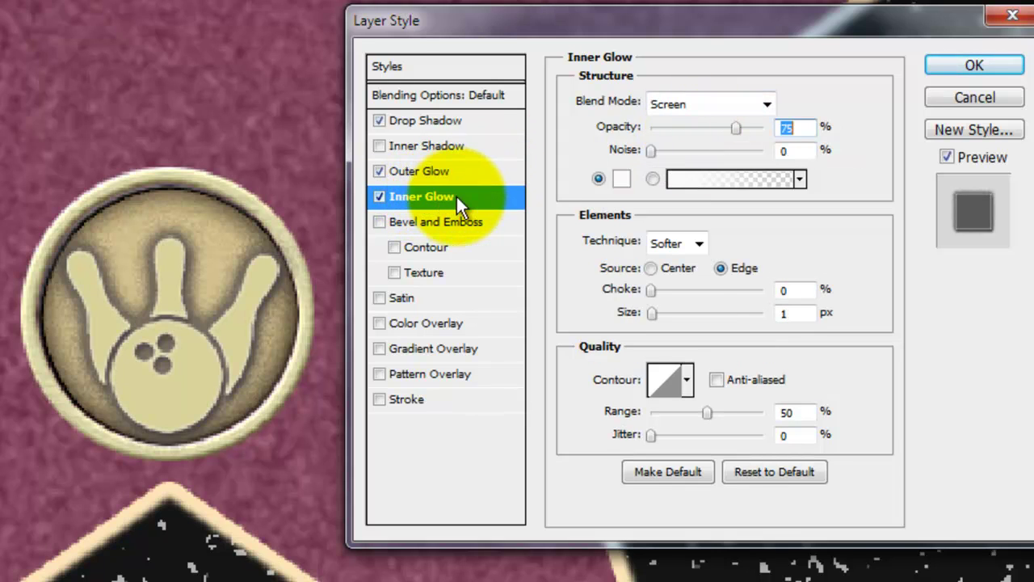
pyautogui.click(766, 104)
pyautogui.click(722, 130)
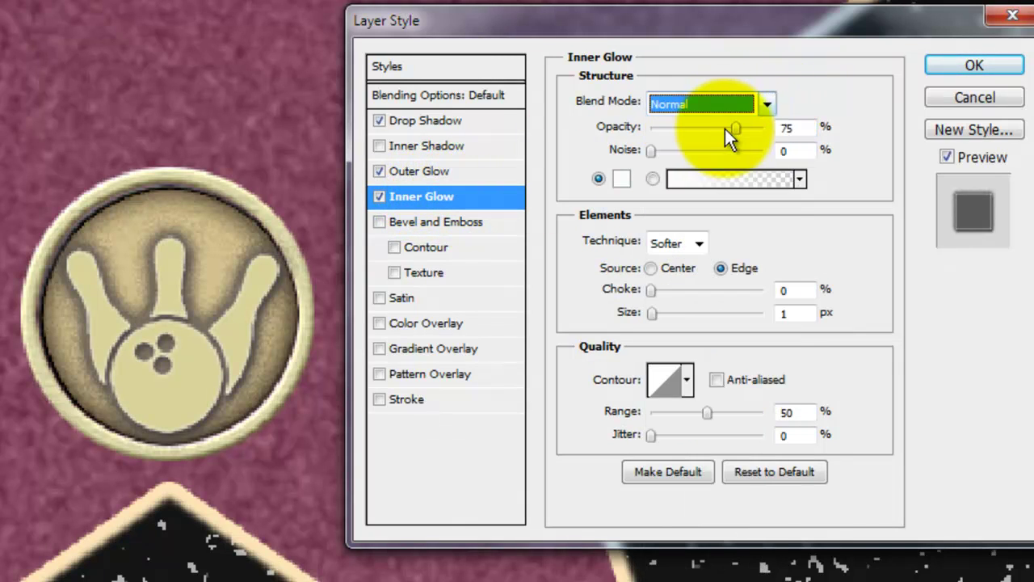
pyautogui.moveTo(741, 129); pyautogui.dragTo(808, 133)
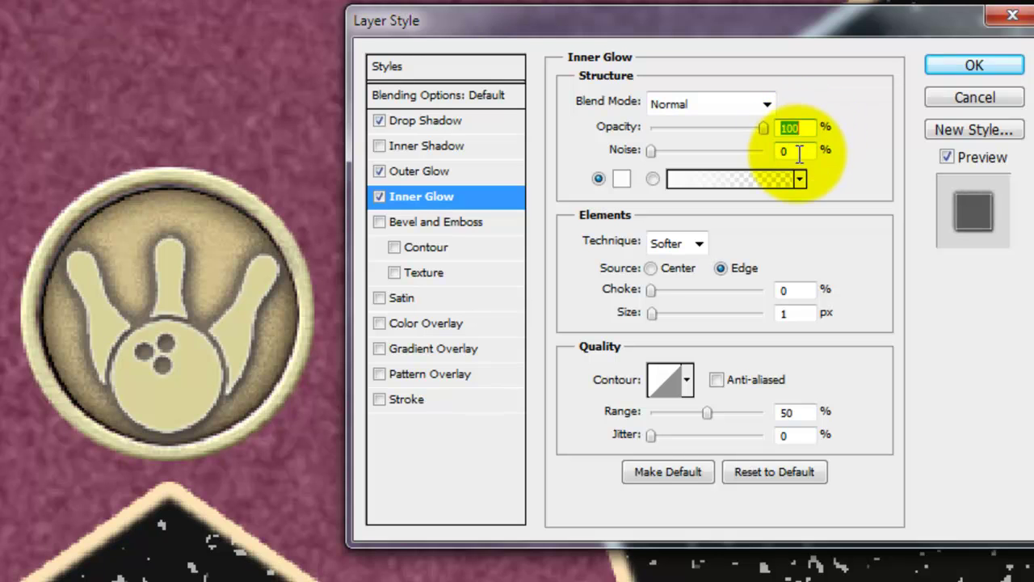
pyautogui.click(749, 151)
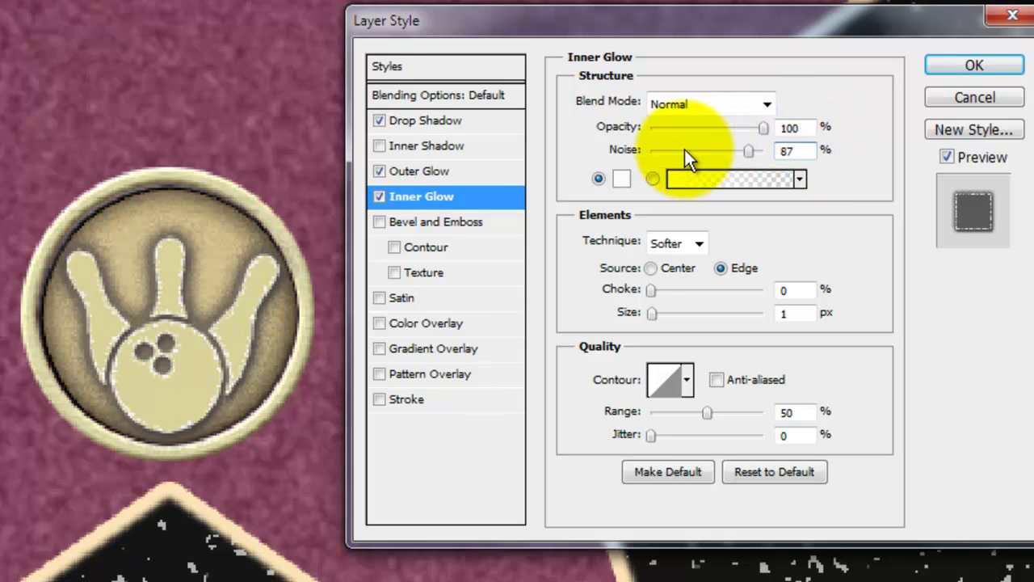
# Give the Inner Glow the colour CDC68F, a choke of 51% and a size of 7 px.
pyautogui.click(622, 178)
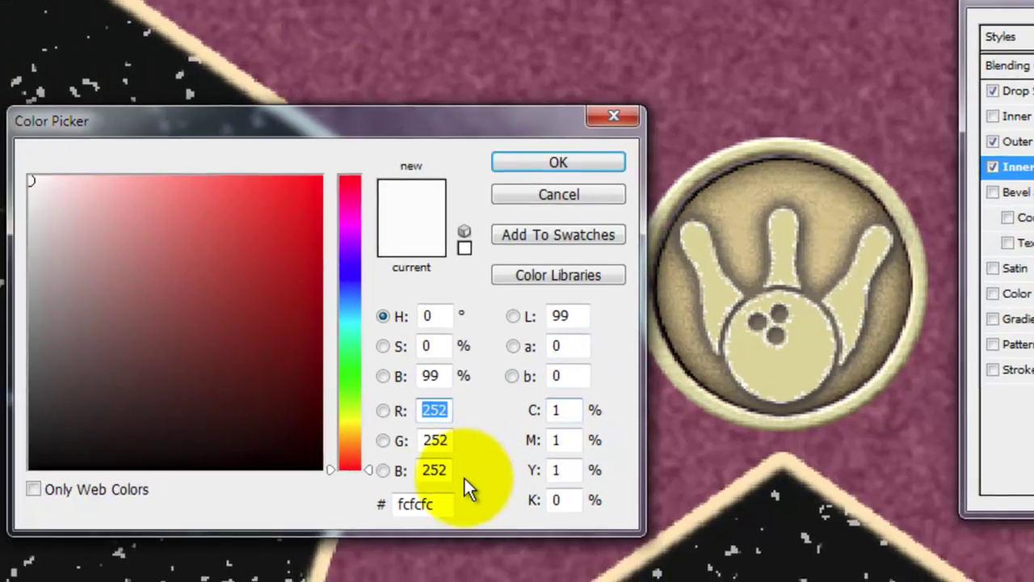
pyautogui.write('CDC68F')
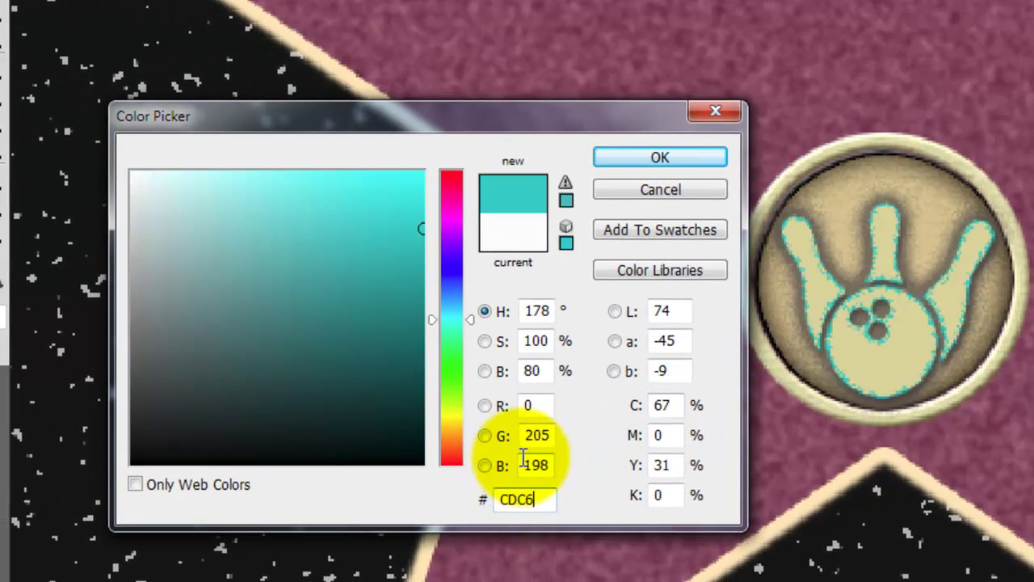
pyautogui.click(661, 158)
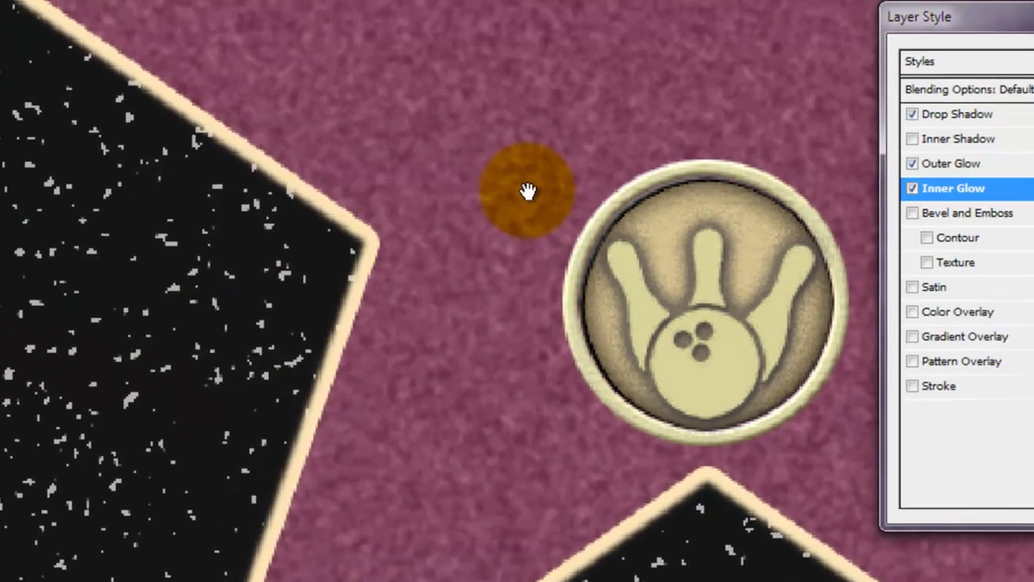
pyautogui.doubleClick(787, 345)
pyautogui.write('51')
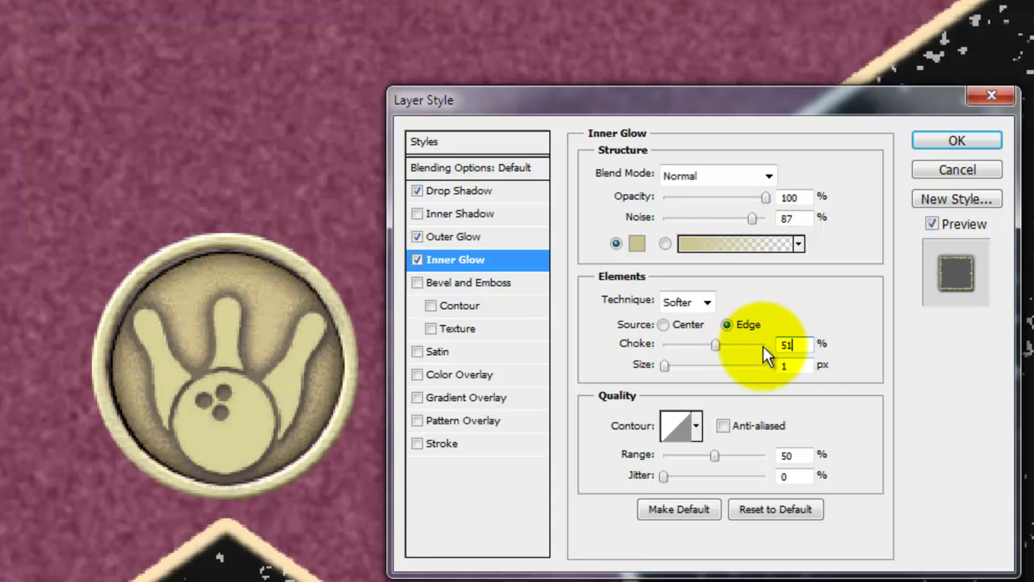
pyautogui.press('Tab')
pyautogui.write('7')
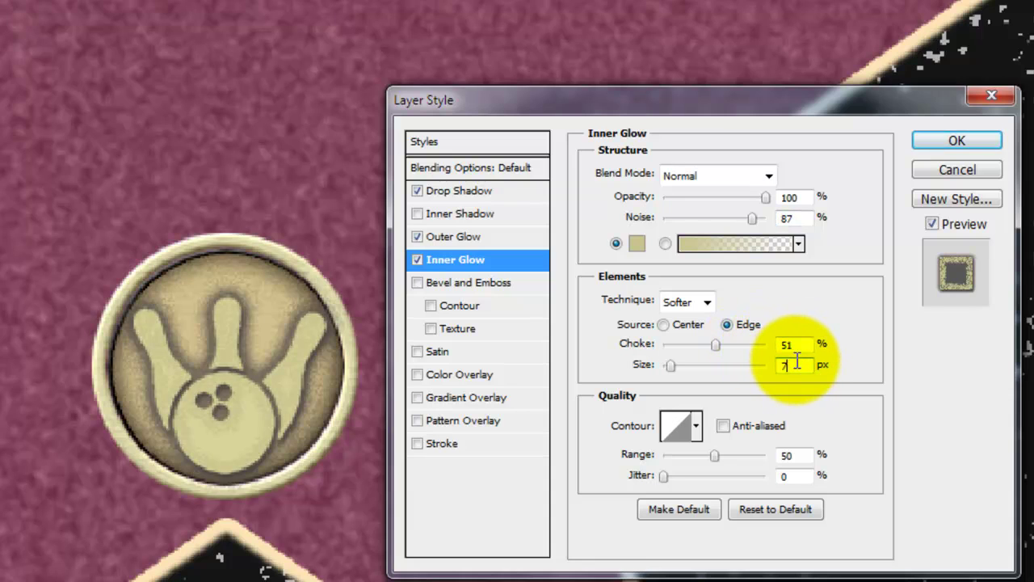
# Add a Bevel and Emboss effect to the bowling pins using the Chisel Hard technique.
pyautogui.click(480, 281)
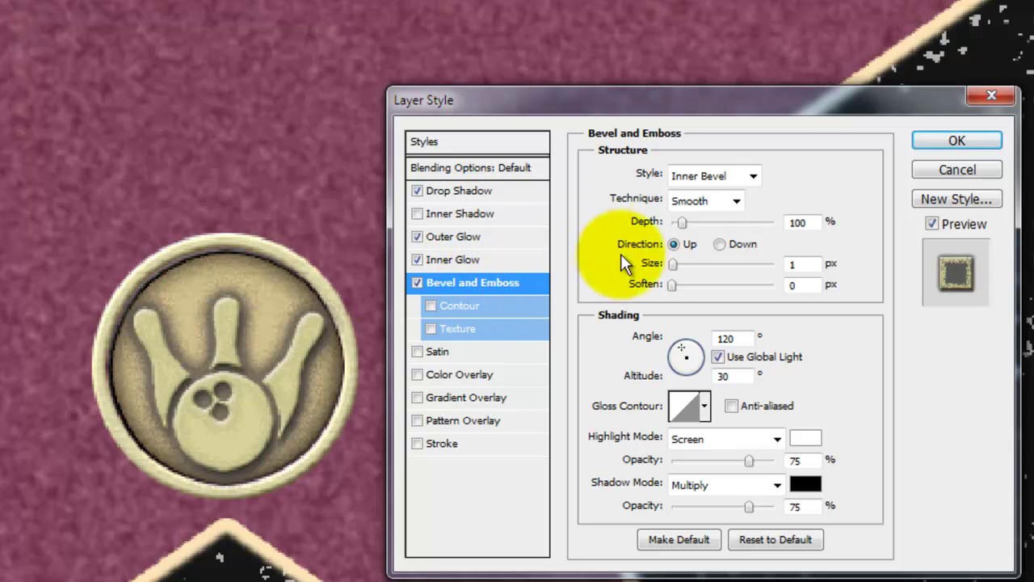
pyautogui.click(724, 201)
pyautogui.click(713, 233)
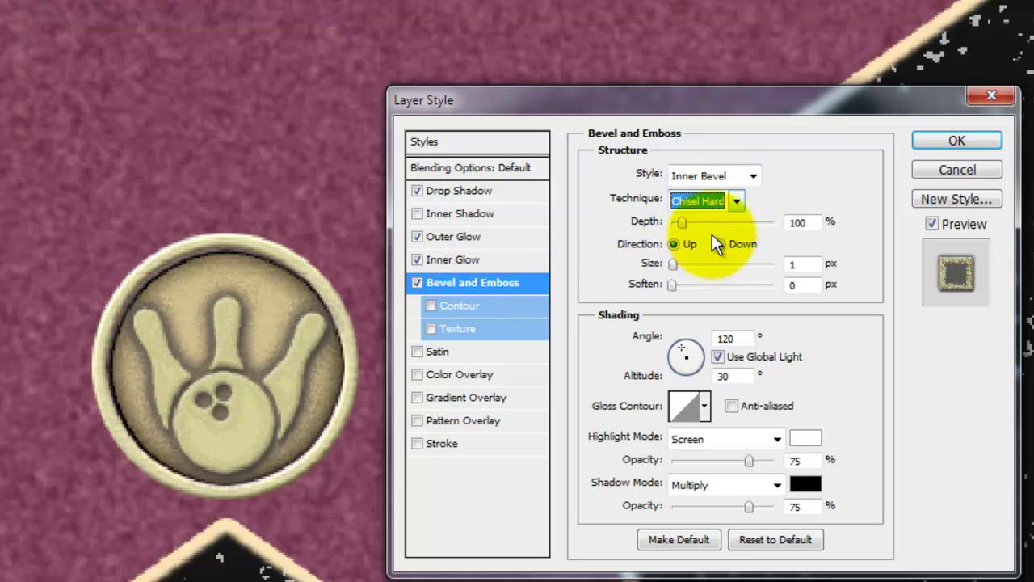
# Enable the bevel's Texture with the Linen pattern at 9% scale, and select its depth value.
pyautogui.click(457, 328)
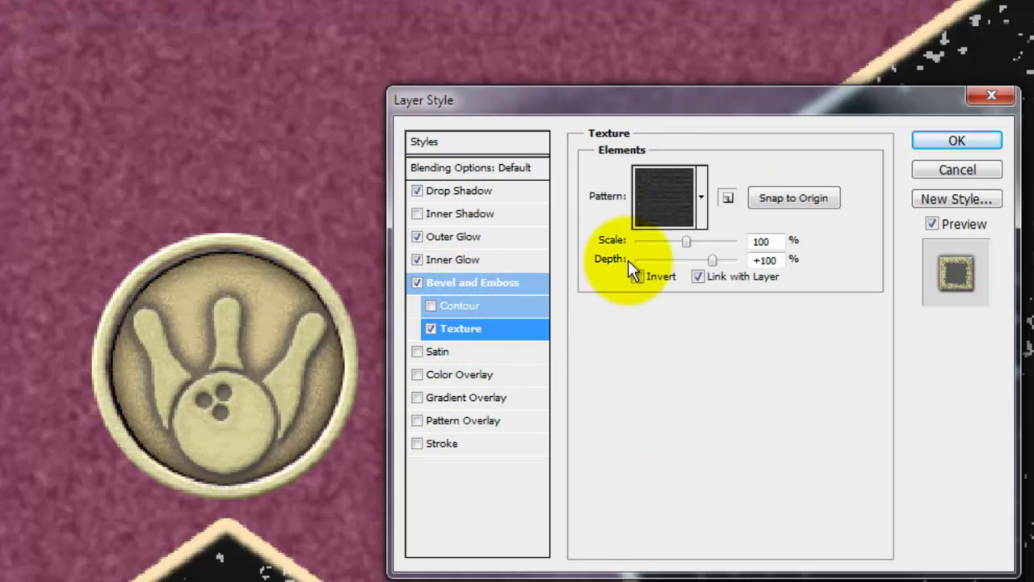
pyautogui.click(702, 200)
pyautogui.click(646, 331)
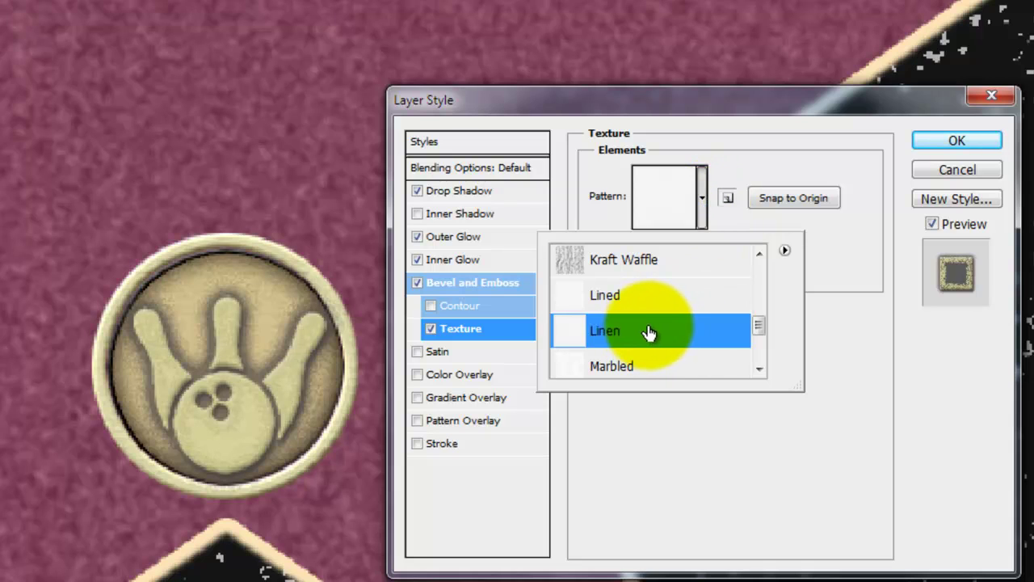
pyautogui.click(842, 290)
pyautogui.doubleClick(762, 241)
pyautogui.write('9')
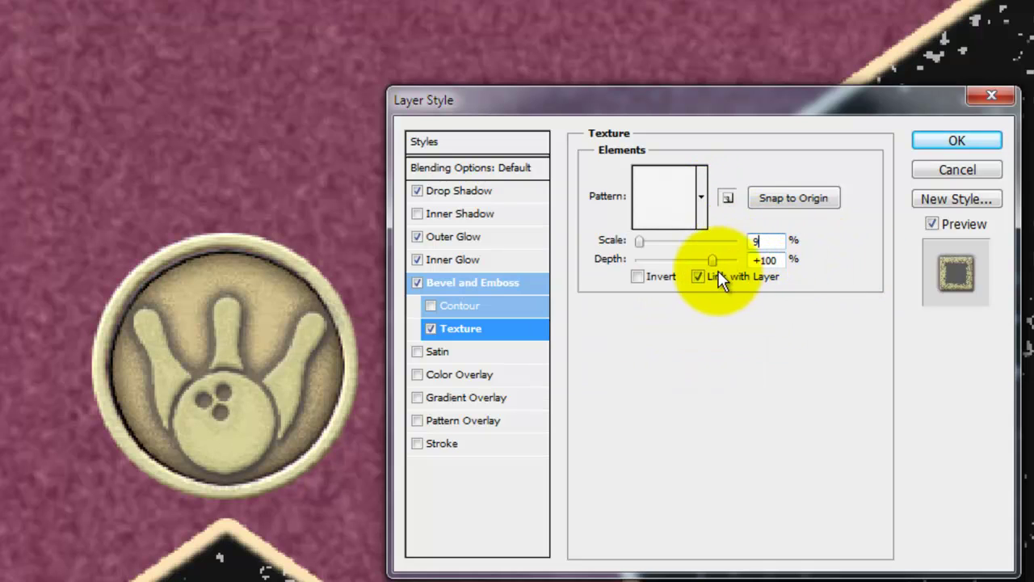
pyautogui.doubleClick(764, 259)
# Set the highlight mode of the Bevel and Emboss effect to Color Dodge.
pyautogui.click(495, 280)
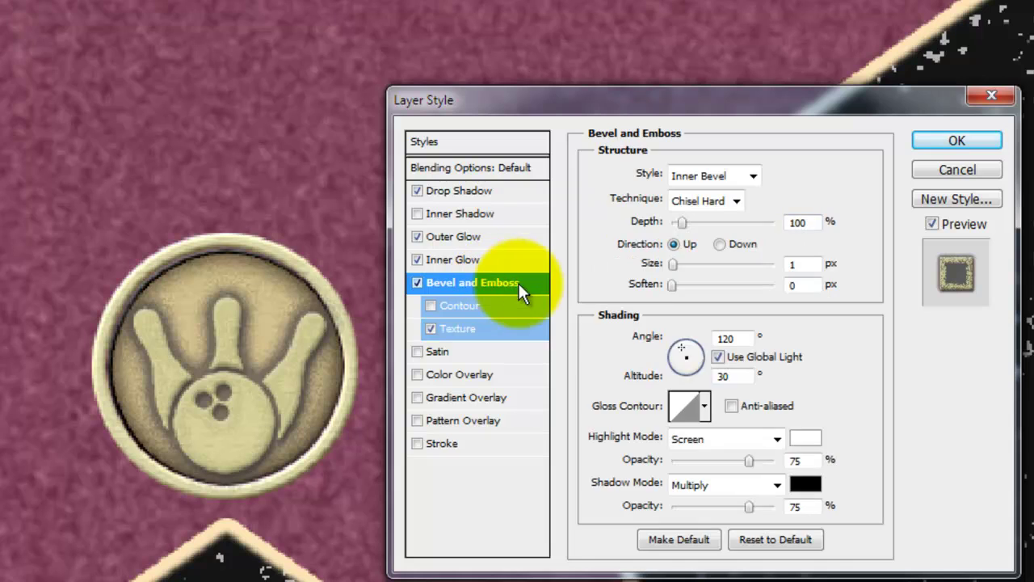
pyautogui.click(770, 436)
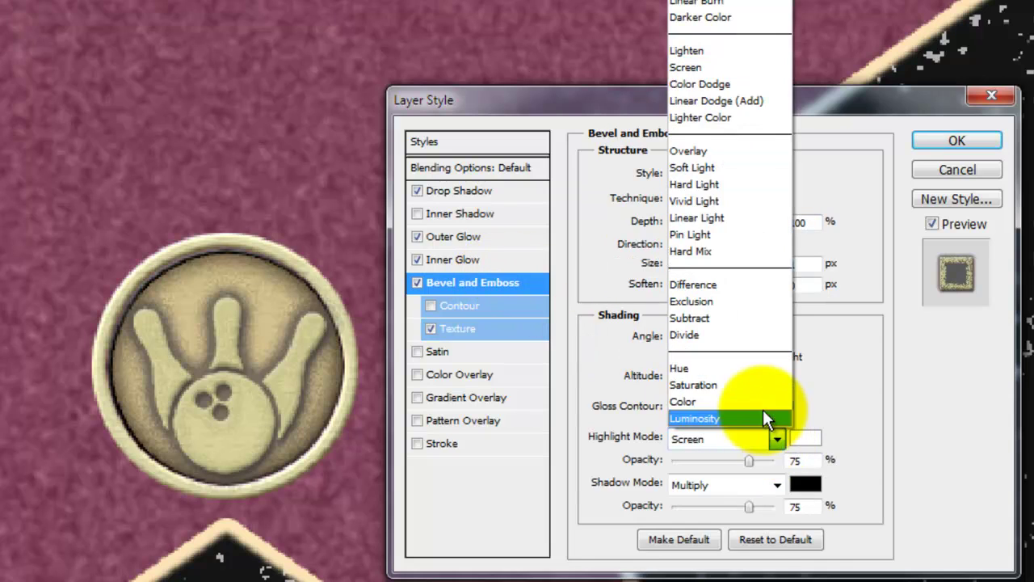
pyautogui.click(719, 84)
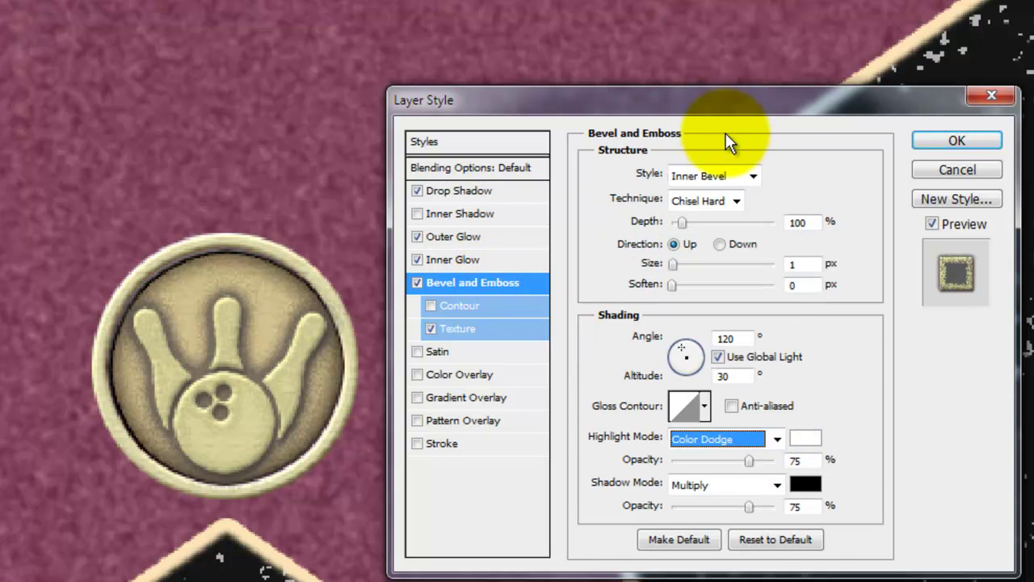
# Set the bowling pins' bevel shadow mode to Linear Burn, raise the highlight opacity to its maximum and apply the style.
pyautogui.click(777, 485)
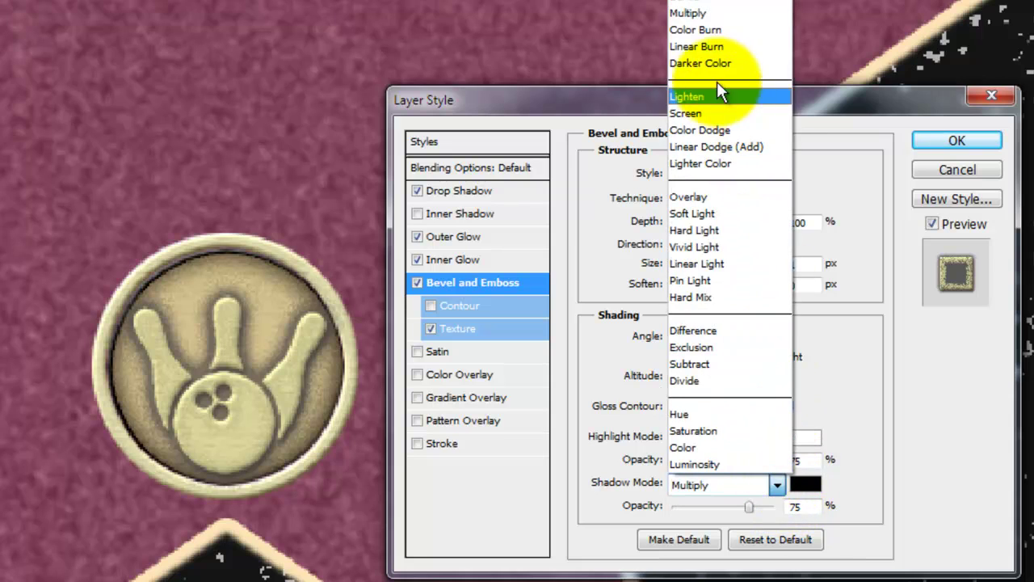
pyautogui.click(710, 47)
pyautogui.moveTo(748, 460); pyautogui.dragTo(792, 460)
pyautogui.click(958, 142)
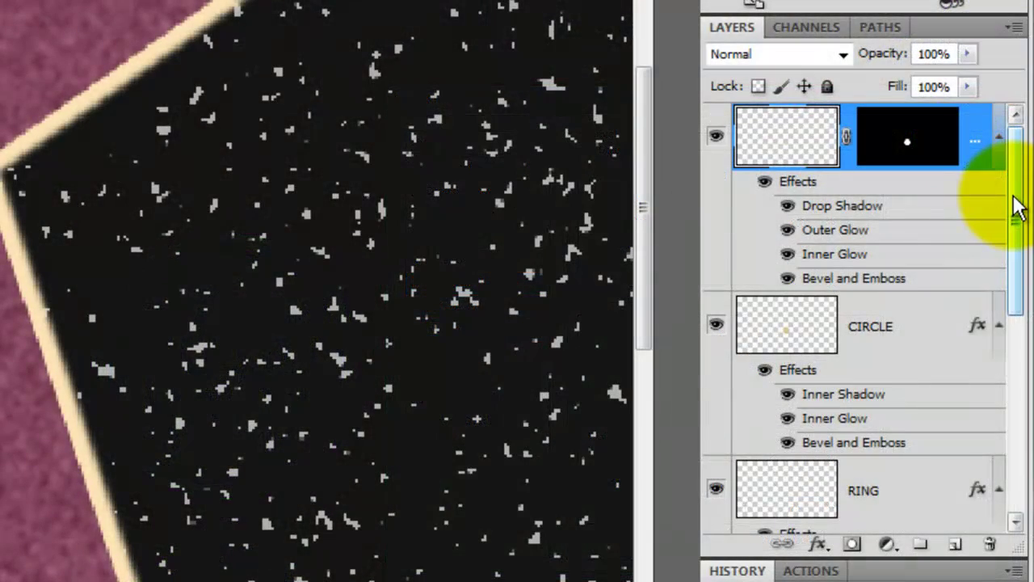
# Show the reference photo in Layer 1 beneath the medallion layers.
pyautogui.moveTo(1016, 209); pyautogui.dragTo(873, 300)
pyautogui.click(716, 305)
pyautogui.moveTo(1010, 351); pyautogui.dragTo(1024, 176)
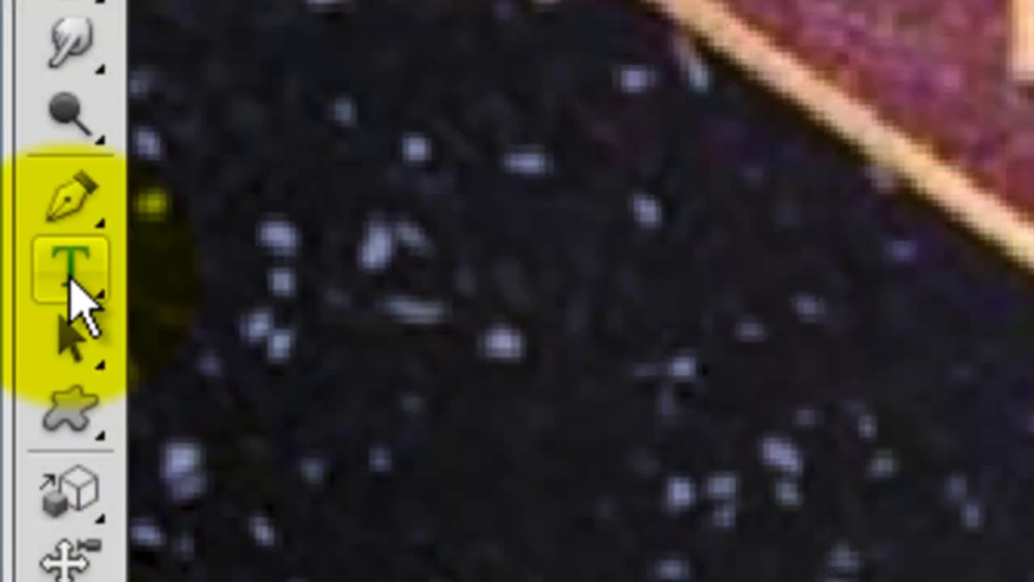
# Set the Type tool's text colour to FFF8D3 to match the lettering in the reference photo.
pyautogui.click(81, 292)
pyautogui.click(273, 288)
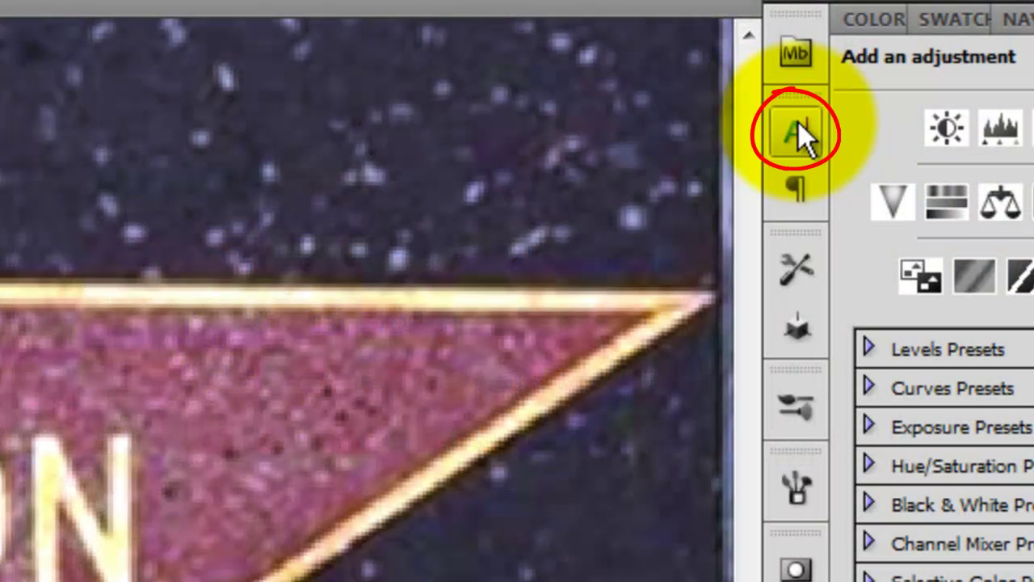
pyautogui.click(799, 125)
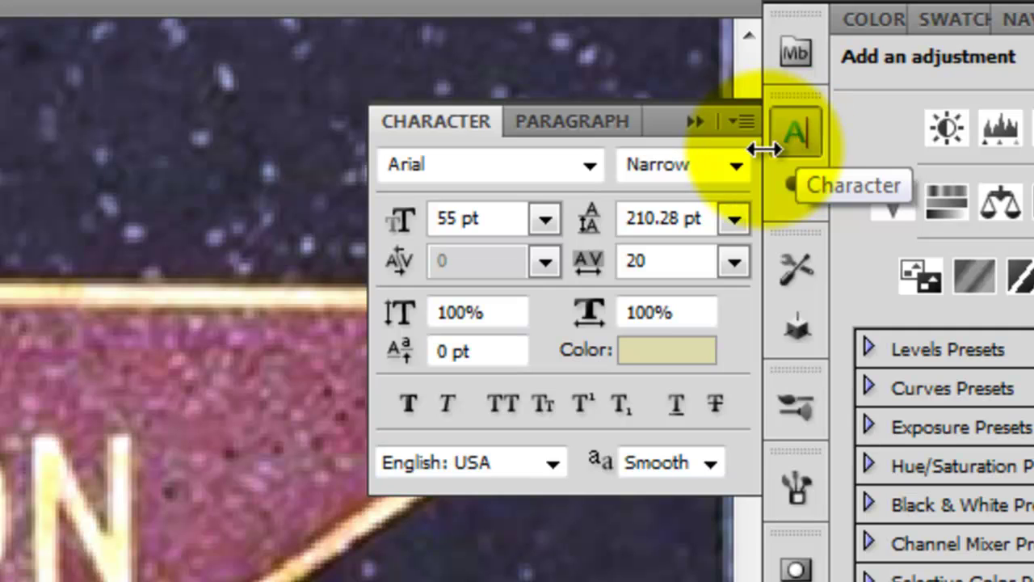
pyautogui.click(631, 350)
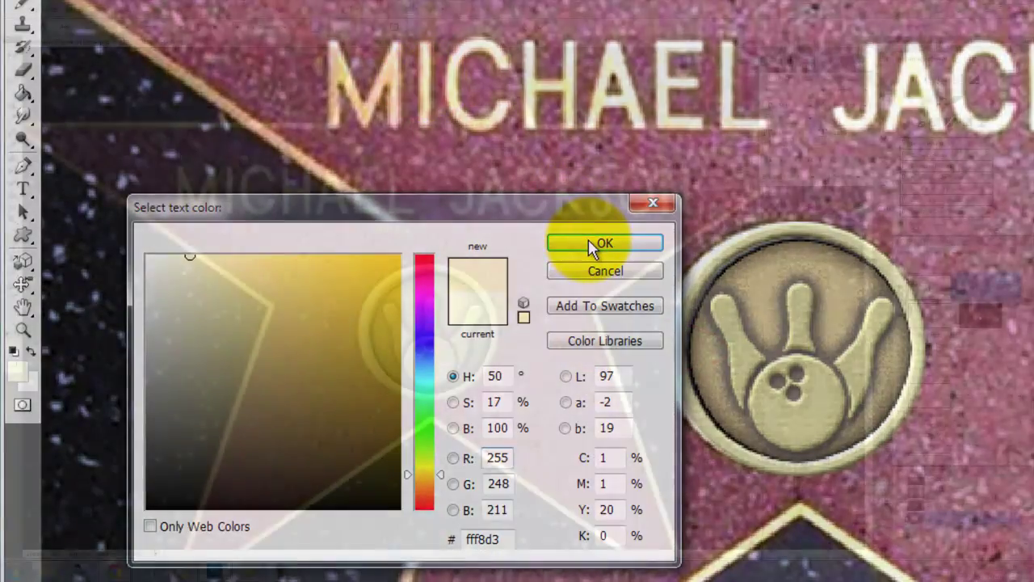
pyautogui.click(602, 243)
pyautogui.click(785, 108)
pyautogui.write('DICK WEBBER')
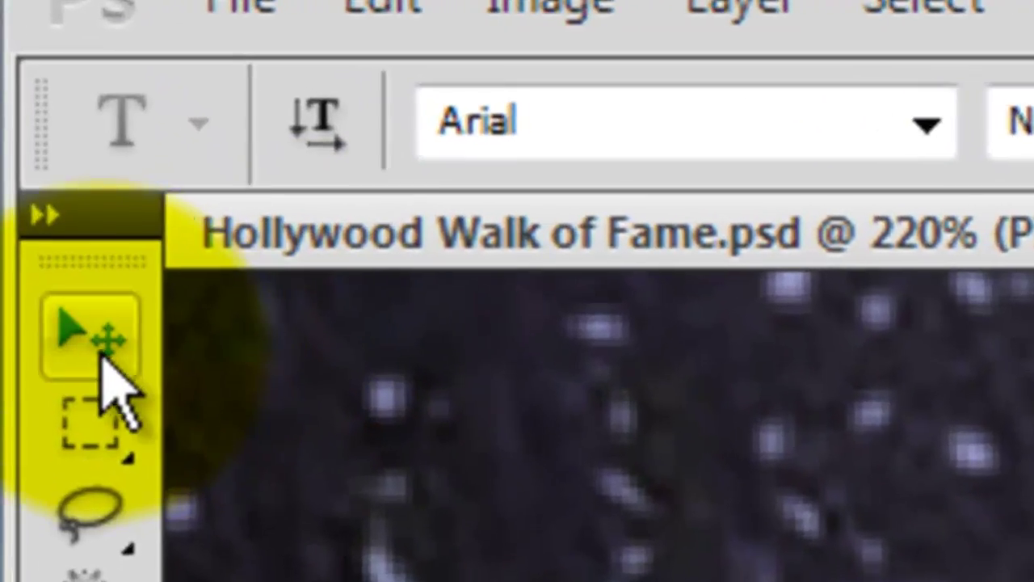
pyautogui.click(12, 56)
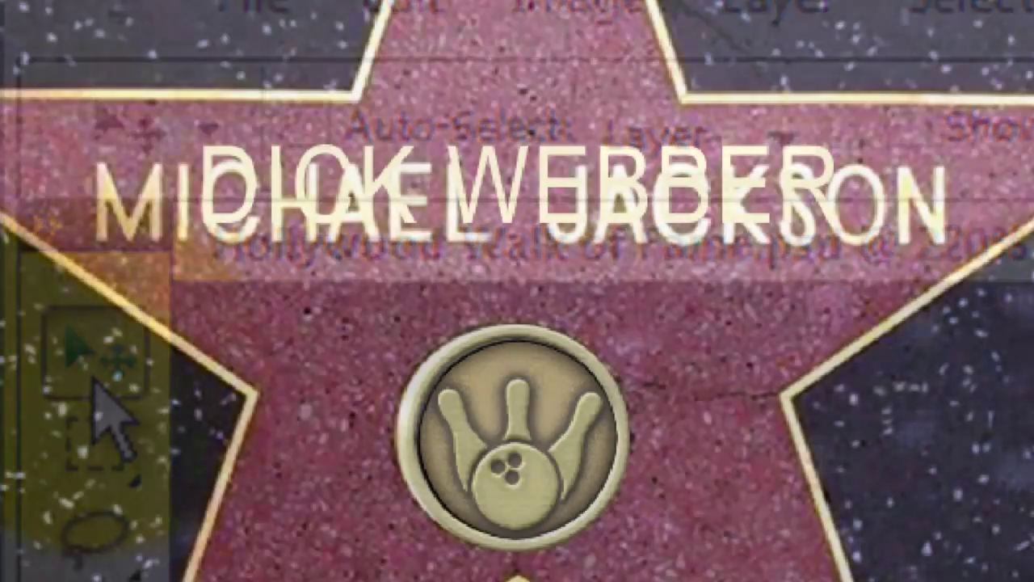
pyautogui.moveTo(484, 183)
pyautogui.mouseDown()
pyautogui.moveTo(484, 202)
pyautogui.moveTo(503, 201)
pyautogui.moveTo(490, 191)
pyautogui.mouseUp()
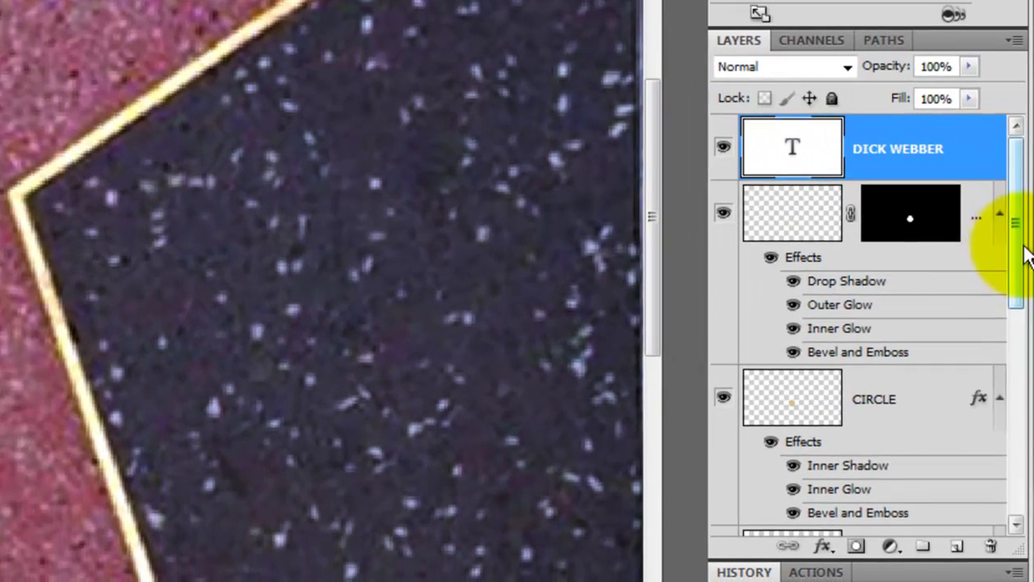
# Hide the reference photo in Layer 1 and put away the character settings.
pyautogui.moveTo(1033, 307); pyautogui.dragTo(1033, 414)
pyautogui.click(725, 341)
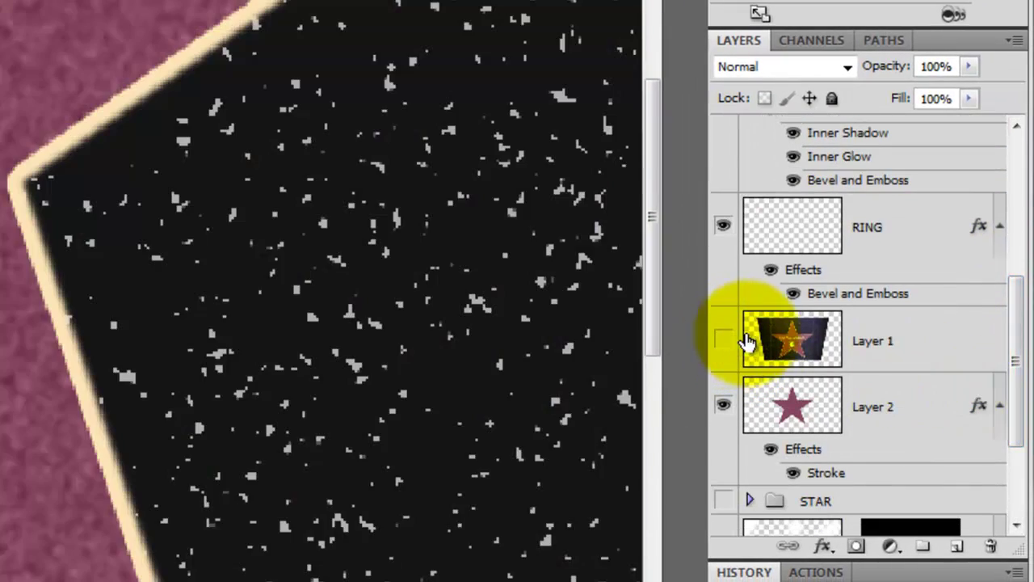
pyautogui.moveTo(1012, 323); pyautogui.dragTo(1022, 171)
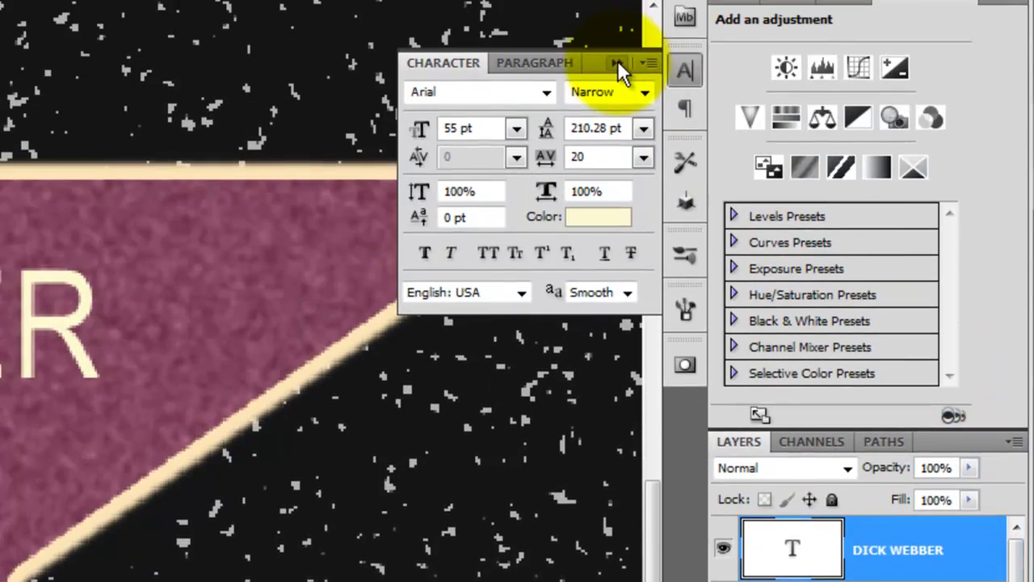
pyautogui.click(618, 79)
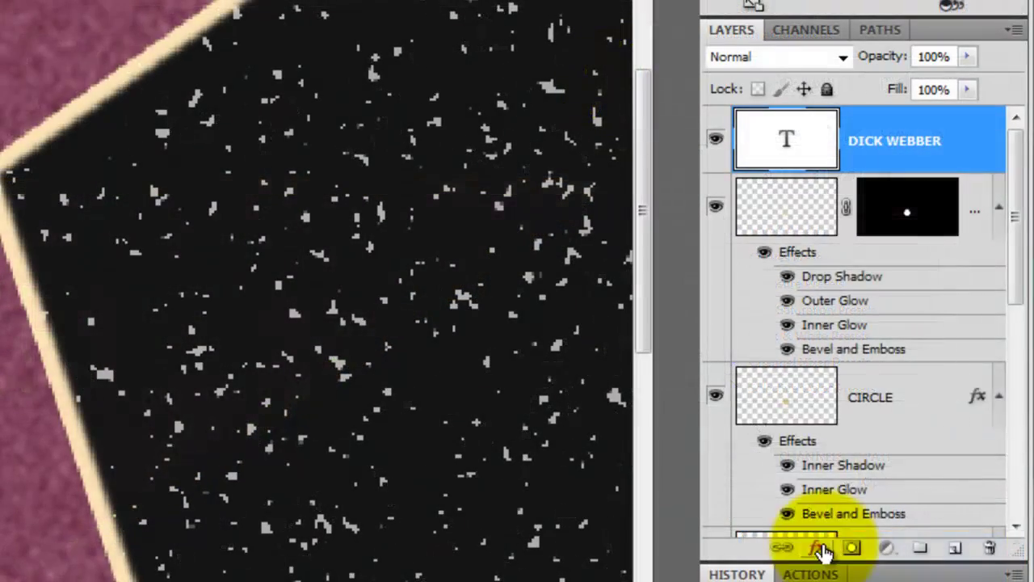
# Add a Drop Shadow effect with 40% opacity to the name text layer.
pyautogui.click(819, 547)
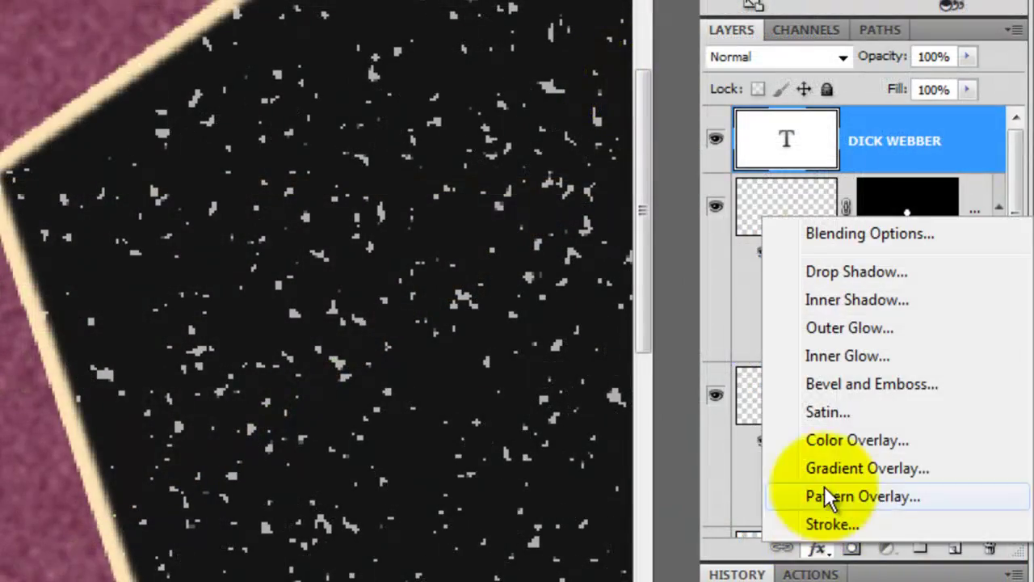
pyautogui.click(840, 275)
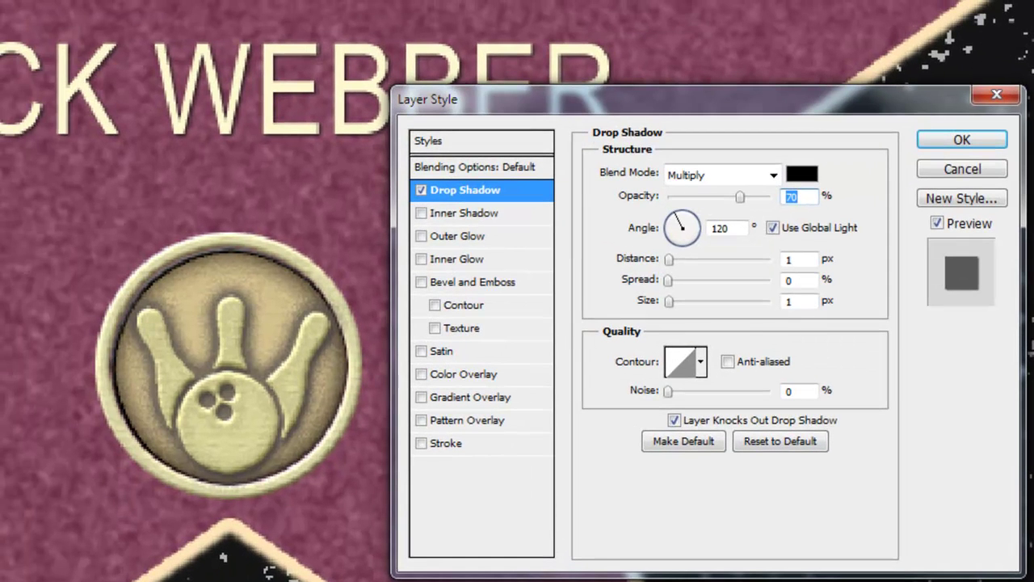
pyautogui.write('40')
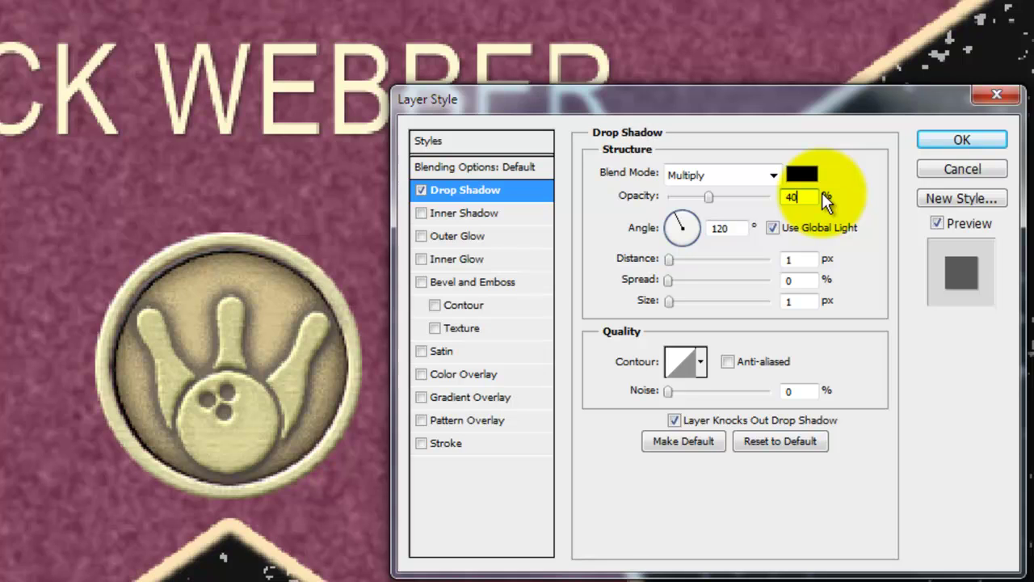
# Add a Bevel and Emboss effect to the name text using the Chisel Hard technique and a size of 0 px.
pyautogui.click(464, 276)
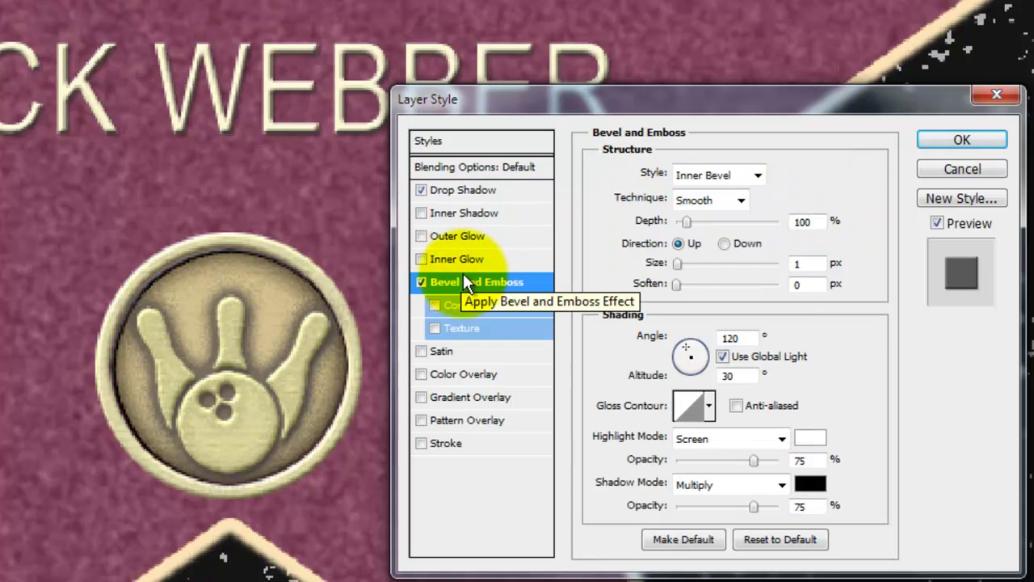
pyautogui.click(727, 202)
pyautogui.click(716, 236)
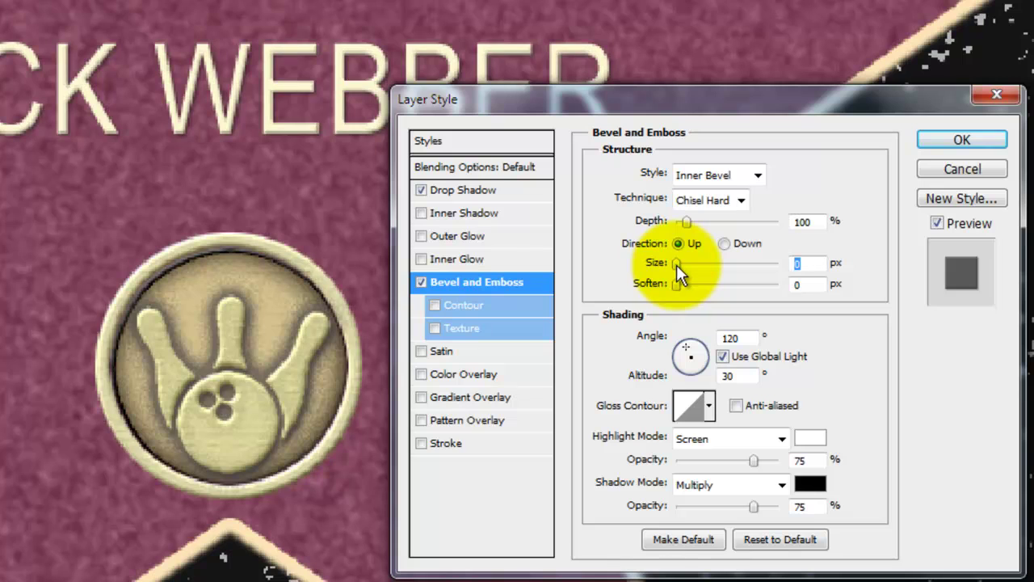
pyautogui.moveTo(677, 264); pyautogui.dragTo(662, 265)
# Enable the text bevel's Texture with the near-white pattern at 9% scale, raise its depth to the maximum and apply the style.
pyautogui.click(465, 328)
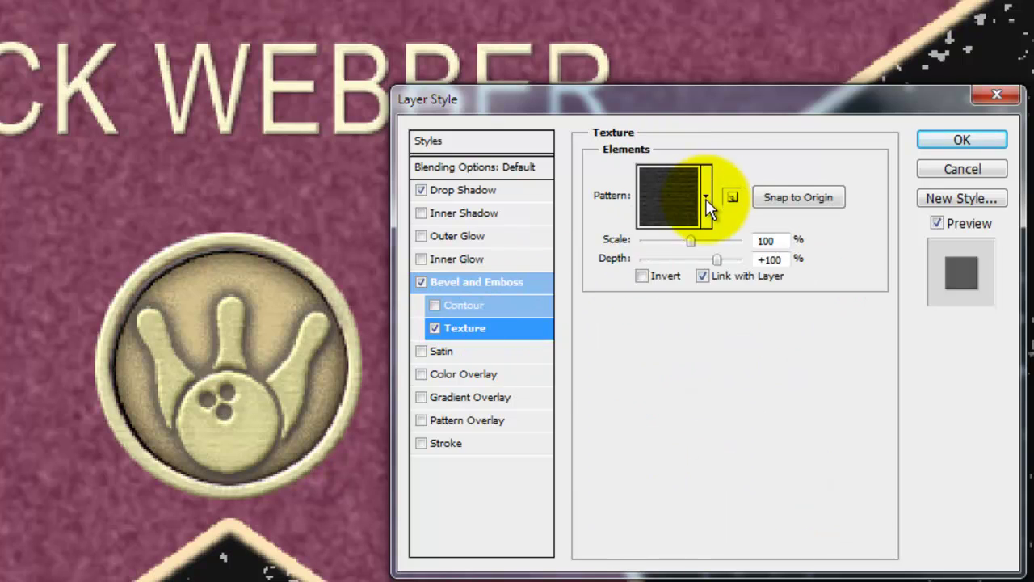
pyautogui.click(707, 197)
pyautogui.click(655, 330)
pyautogui.press('Return')
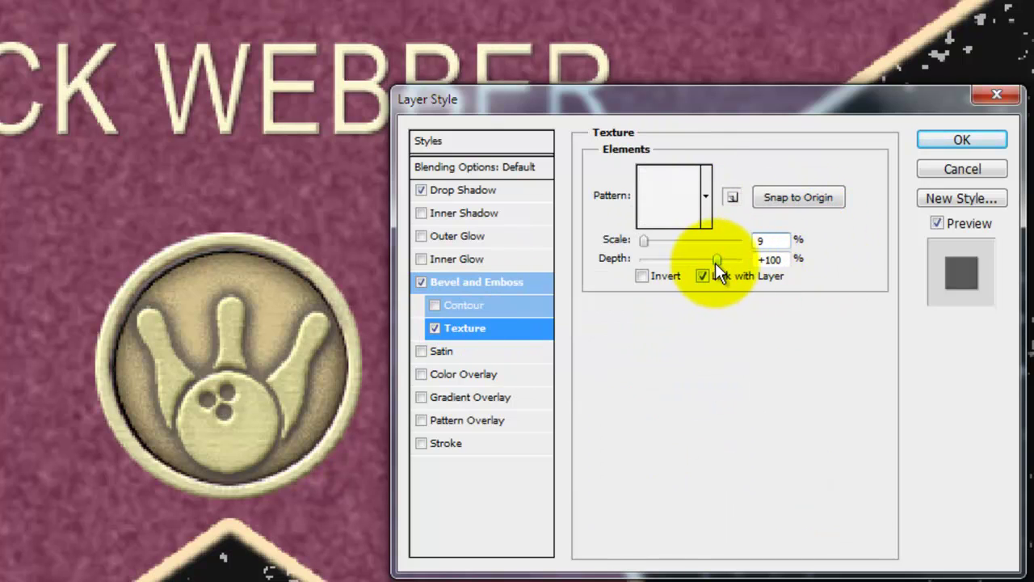
pyautogui.moveTo(715, 263); pyautogui.dragTo(813, 254)
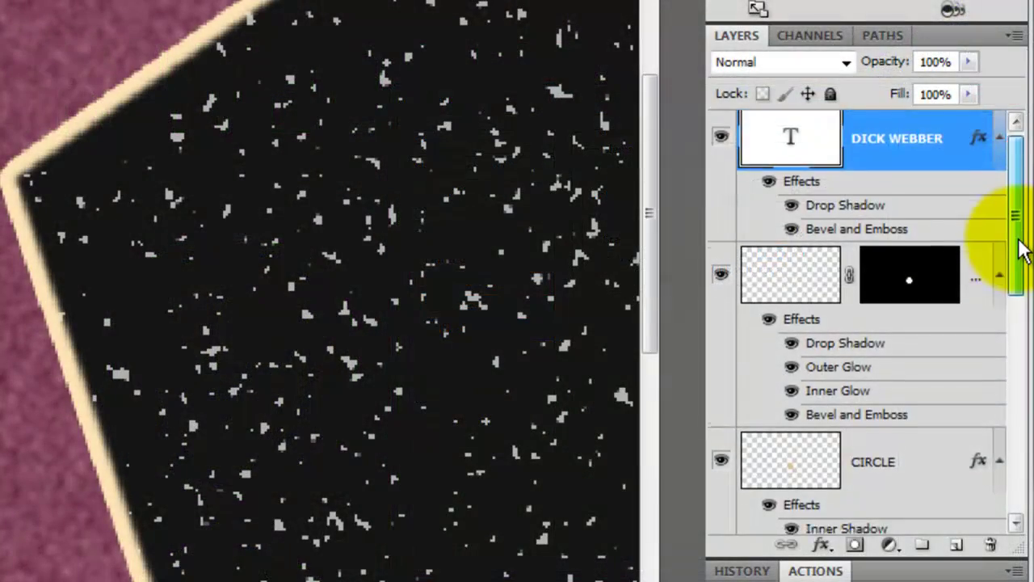
# Select the pins, CIRCLE and RING layers together and group them in a folder named MEDALLION.
pyautogui.moveTo(990, 226); pyautogui.dragTo(982, 285)
pyautogui.moveTo(1016, 231); pyautogui.dragTo(986, 329)
pyautogui.keyDown('shift'); pyautogui.click(792, 338); pyautogui.keyUp('shift')
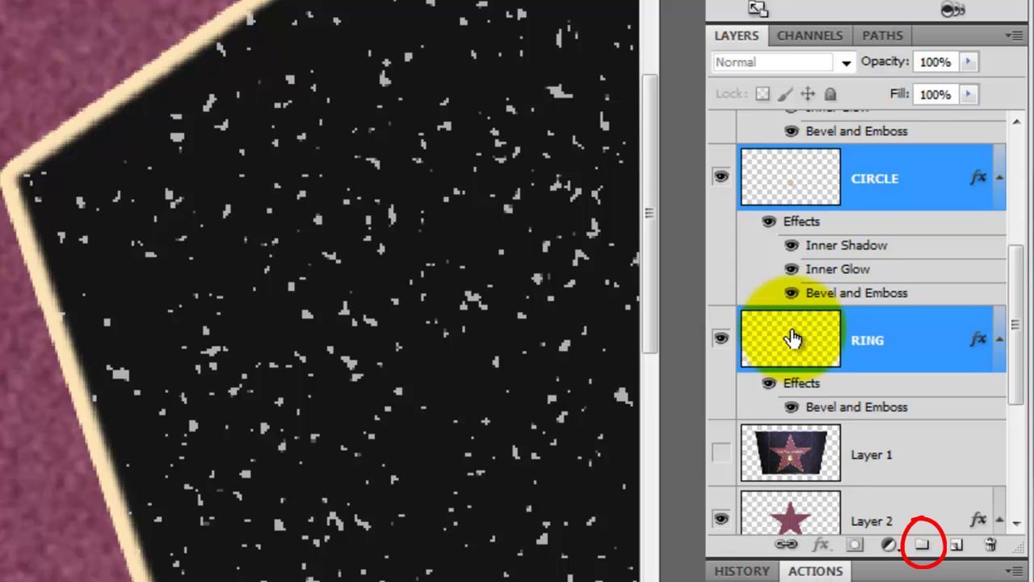
pyautogui.moveTo(795, 339); pyautogui.dragTo(921, 547)
pyautogui.doubleClick(823, 131)
pyautogui.write('MEDALLION')
pyautogui.press('Return')
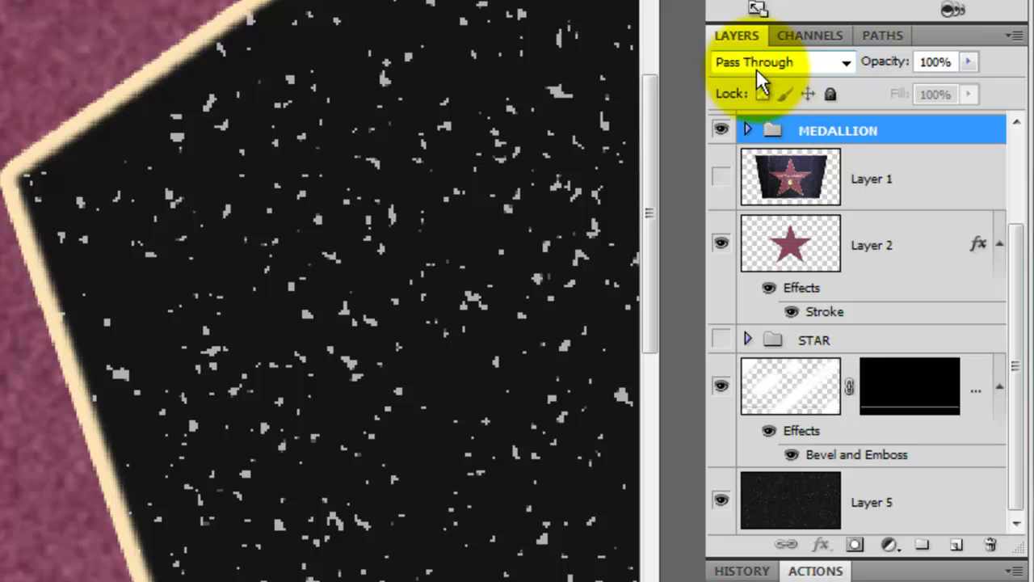
# Collapse the name text layer's list of effects and fit the whole image on screen.
pyautogui.moveTo(1009, 293); pyautogui.dragTo(1016, 127)
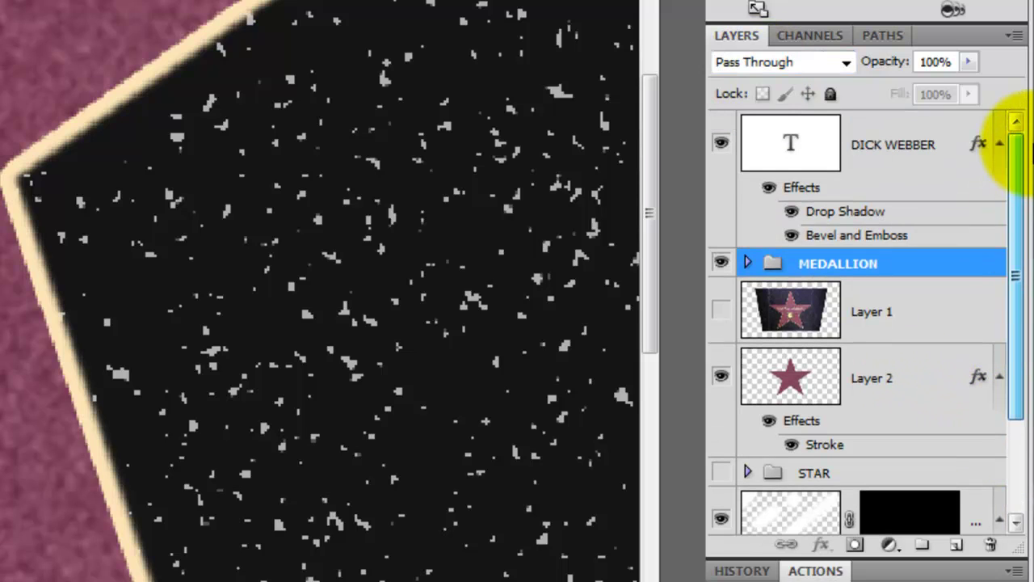
pyautogui.click(1001, 146)
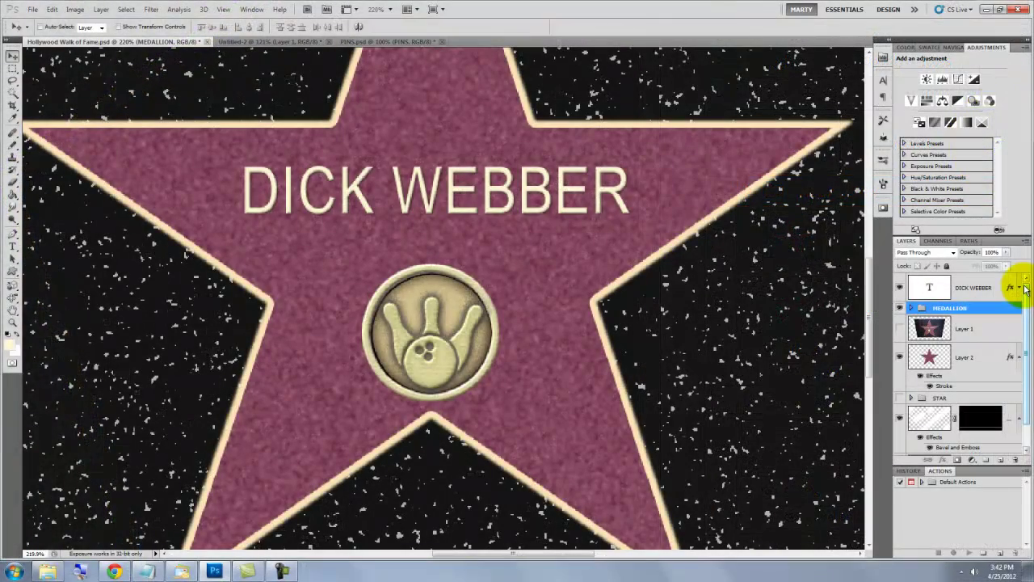
pyautogui.hotkey('ctrl', '0')
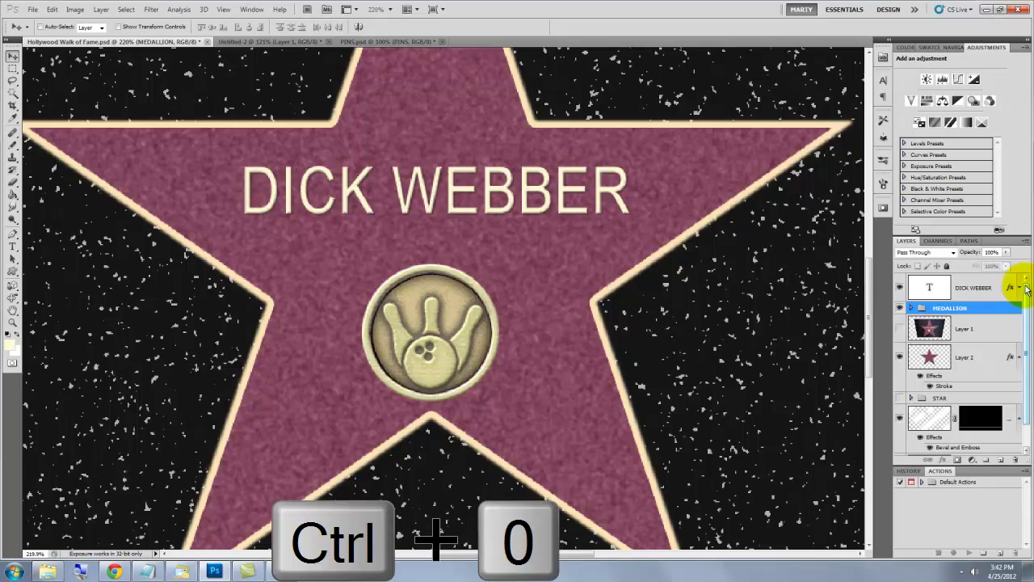
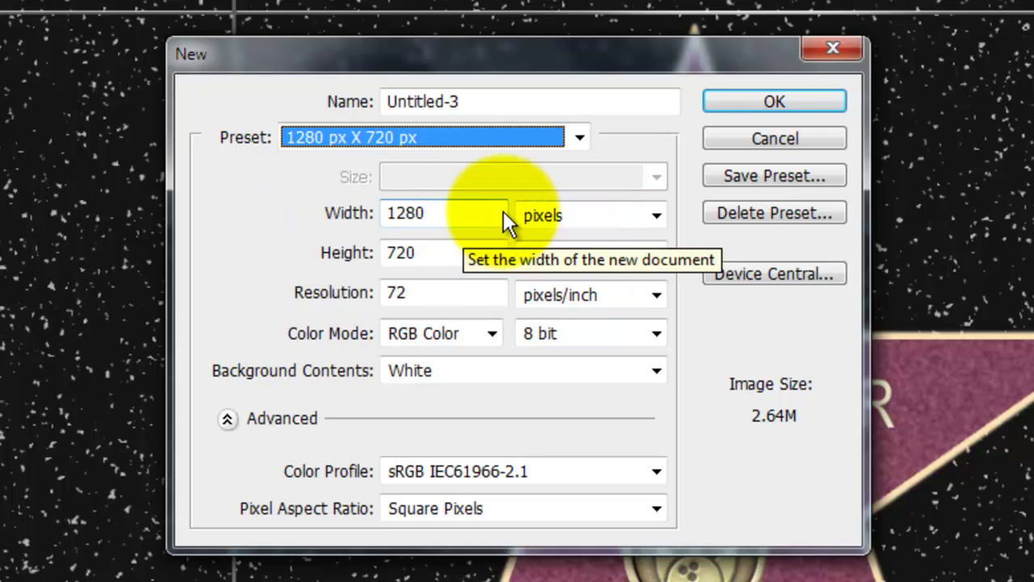
# Create a 1280 x 720 px document at 72 pixels/inch and copy the merged star image from Layer 6 into its centre.
pyautogui.click(742, 102)
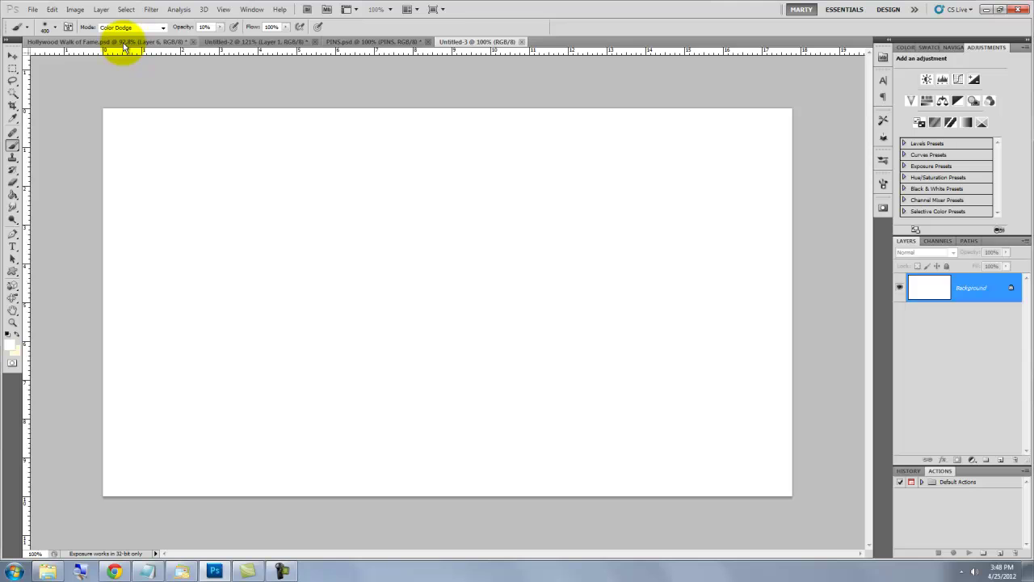
pyautogui.click(123, 44)
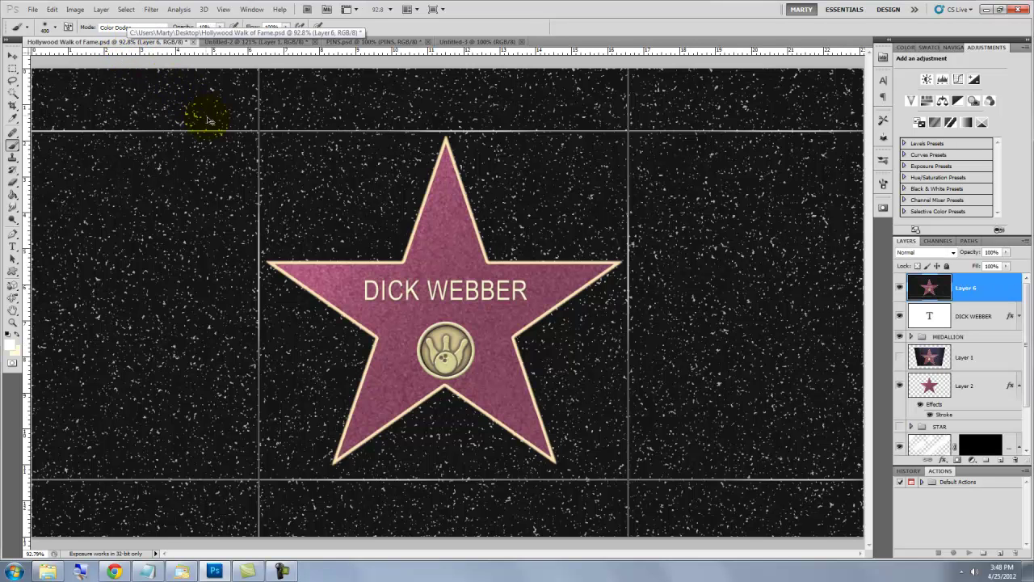
pyautogui.press('v')
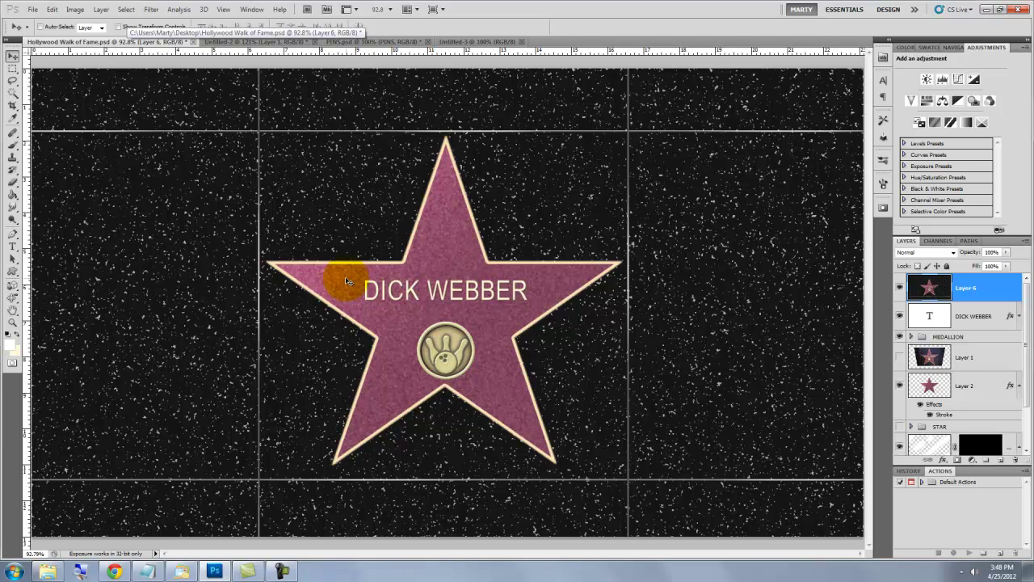
pyautogui.moveTo(339, 278); pyautogui.dragTo(465, 46)
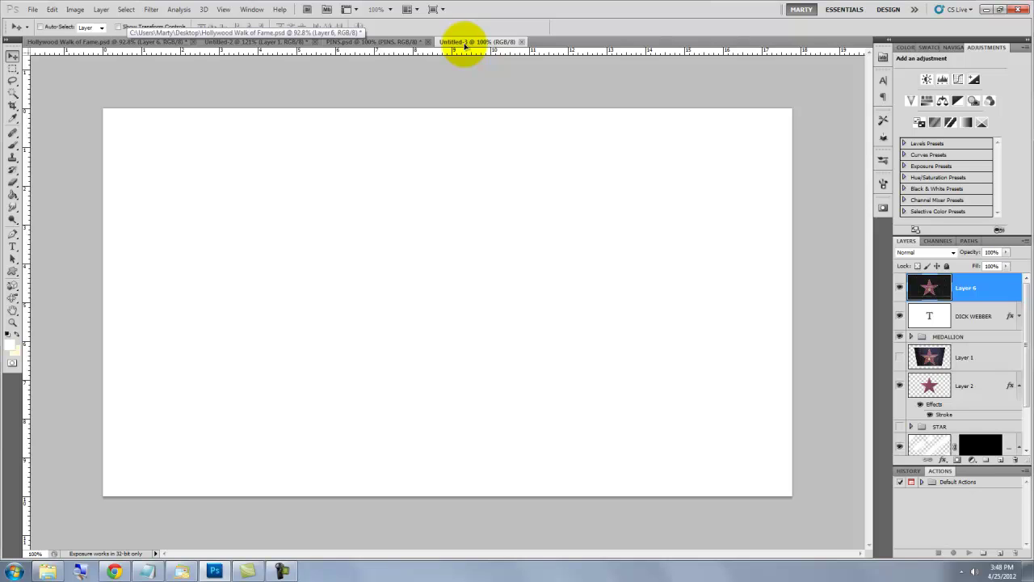
pyautogui.moveTo(465, 46); pyautogui.dragTo(447, 130)
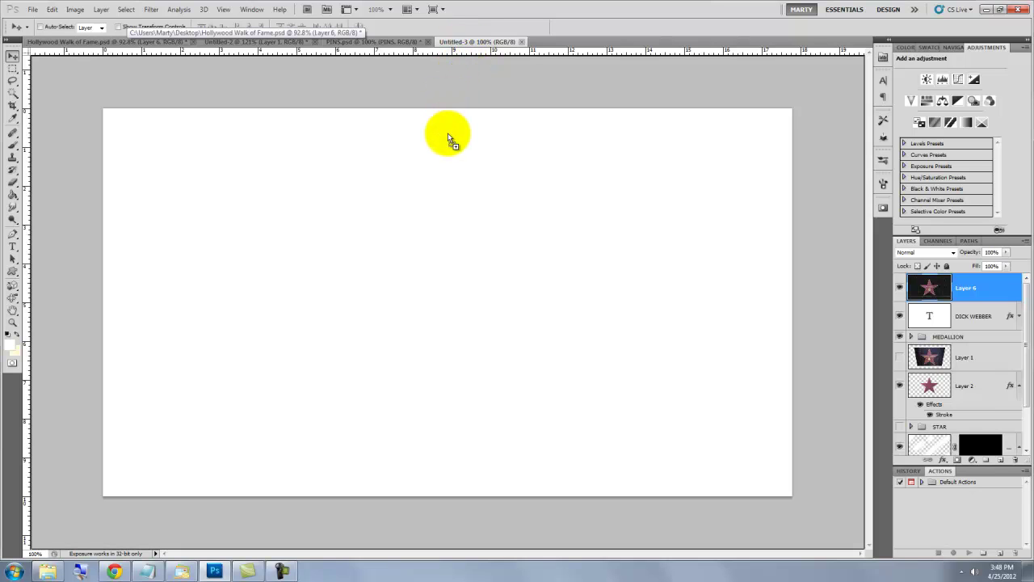
pyautogui.moveTo(448, 157); pyautogui.dragTo(453, 356)
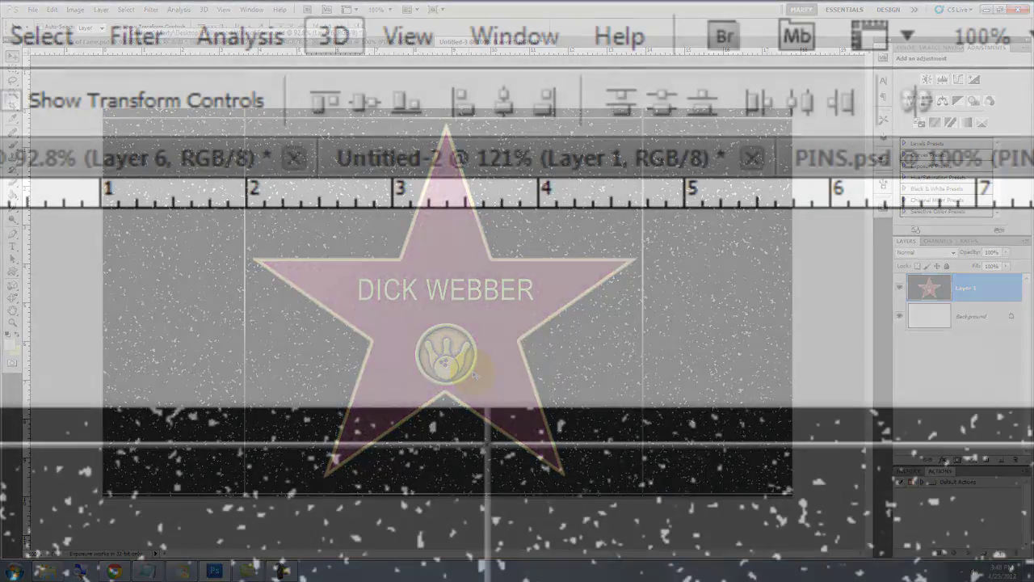
# Convert the star layer into a 3D postcard and rotate it so its upper edge tilts back into perspective.
pyautogui.click(334, 37)
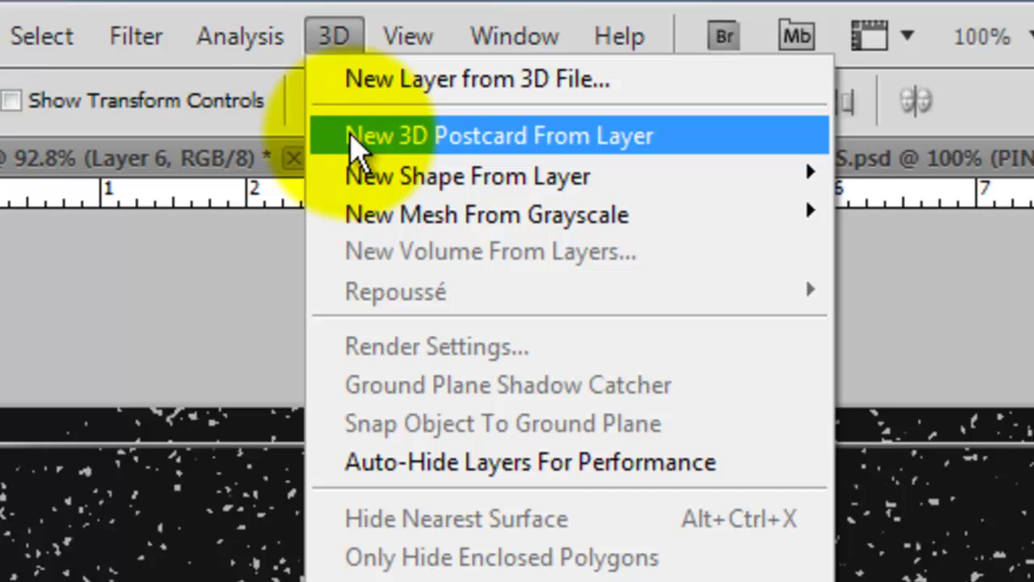
pyautogui.click(355, 136)
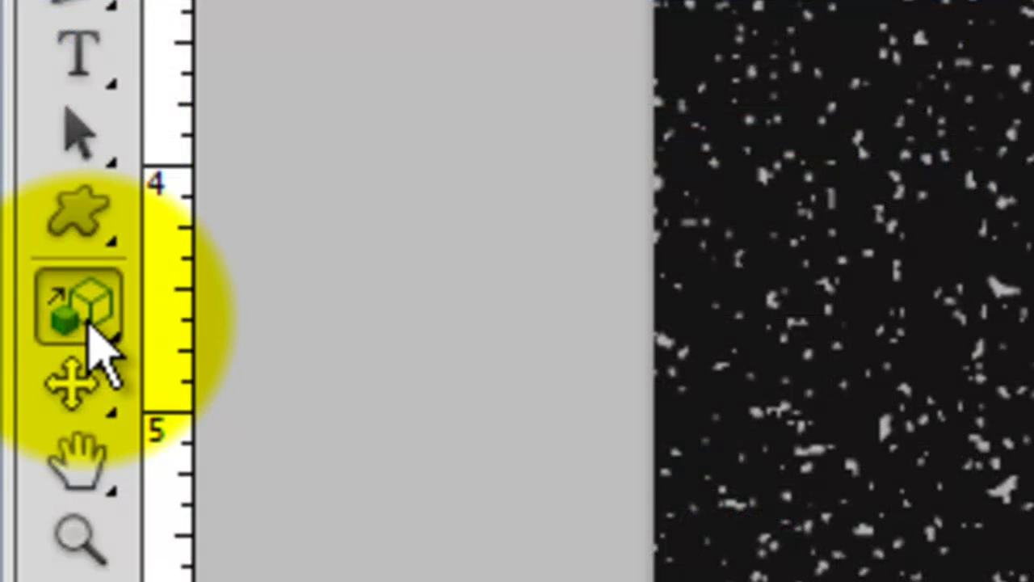
pyautogui.click(89, 324)
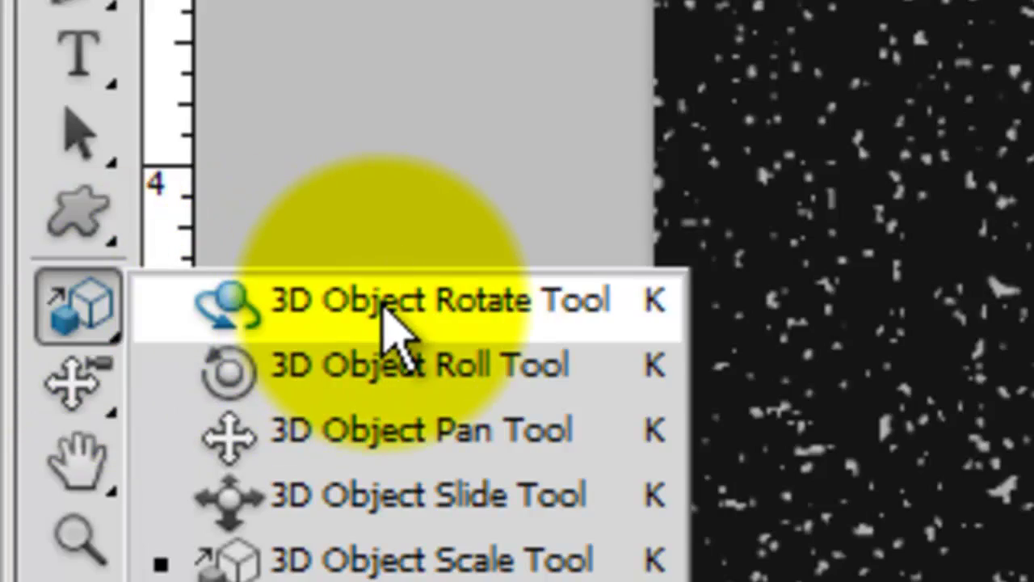
pyautogui.click(382, 307)
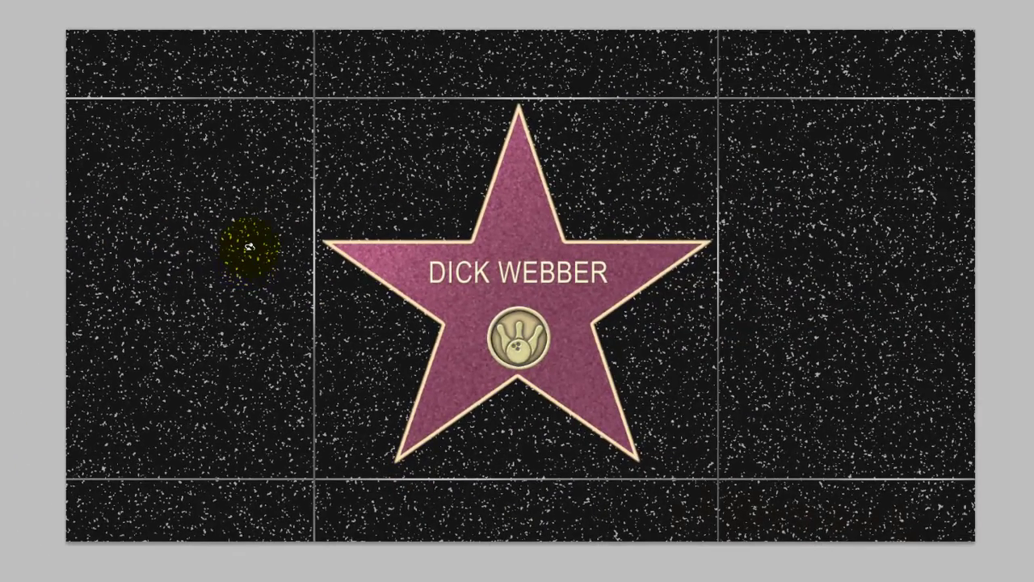
pyautogui.moveTo(249, 245); pyautogui.dragTo(250, 212)
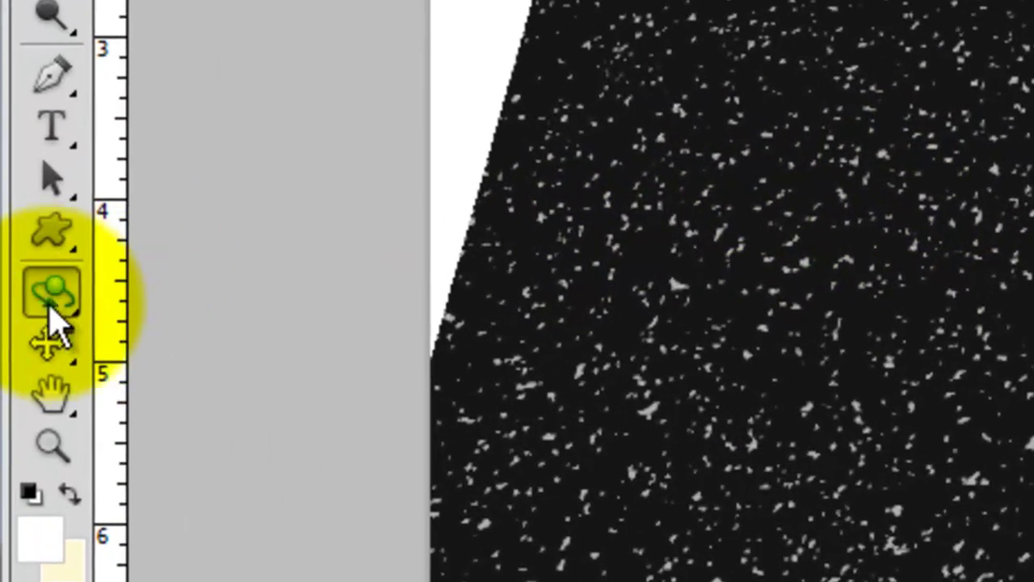
# Scale the tilted 3D postcard up until the pavement covers the white areas along the canvas edges.
pyautogui.click(52, 293)
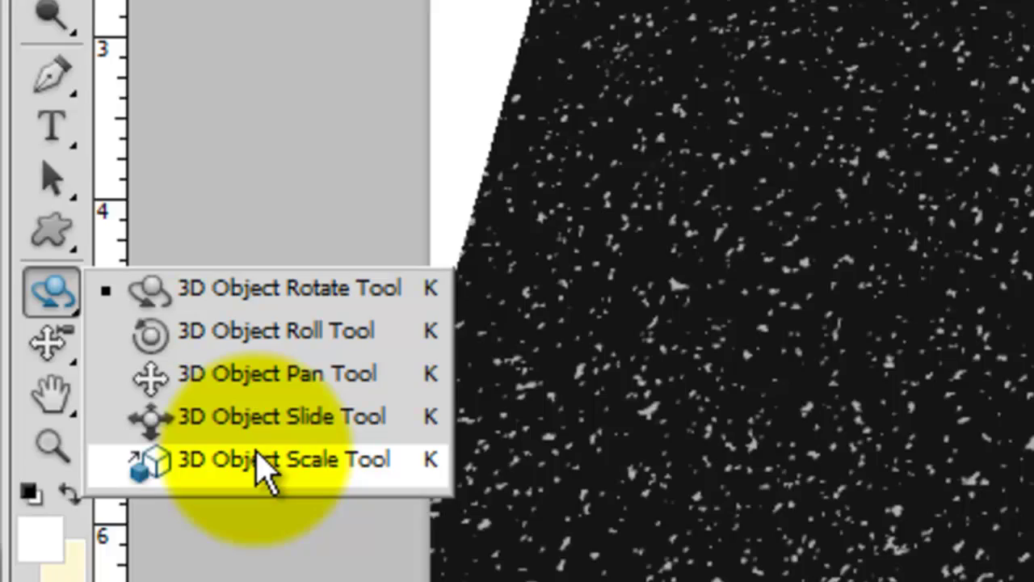
pyautogui.click(266, 460)
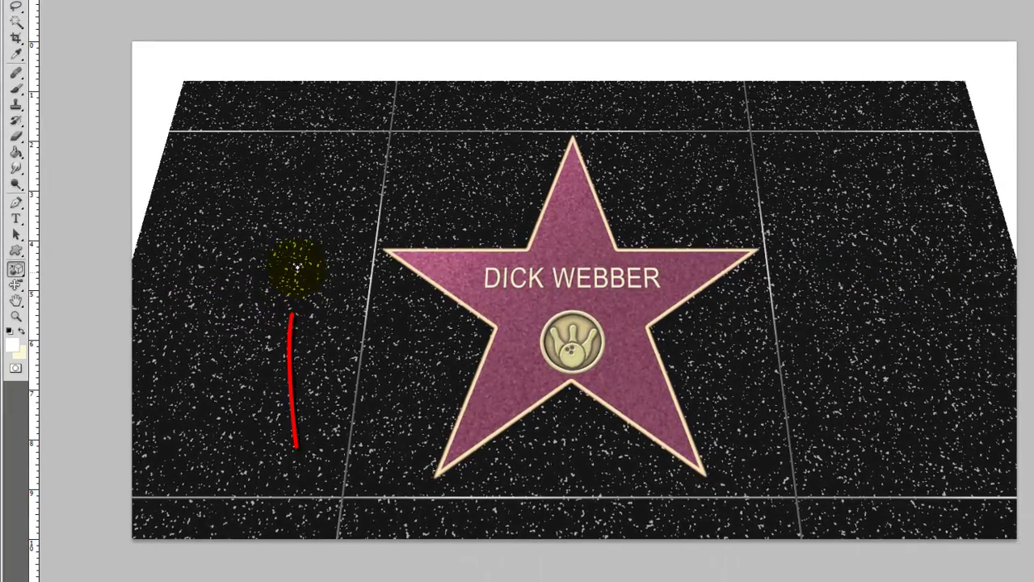
pyautogui.moveTo(297, 266); pyautogui.dragTo(303, 229)
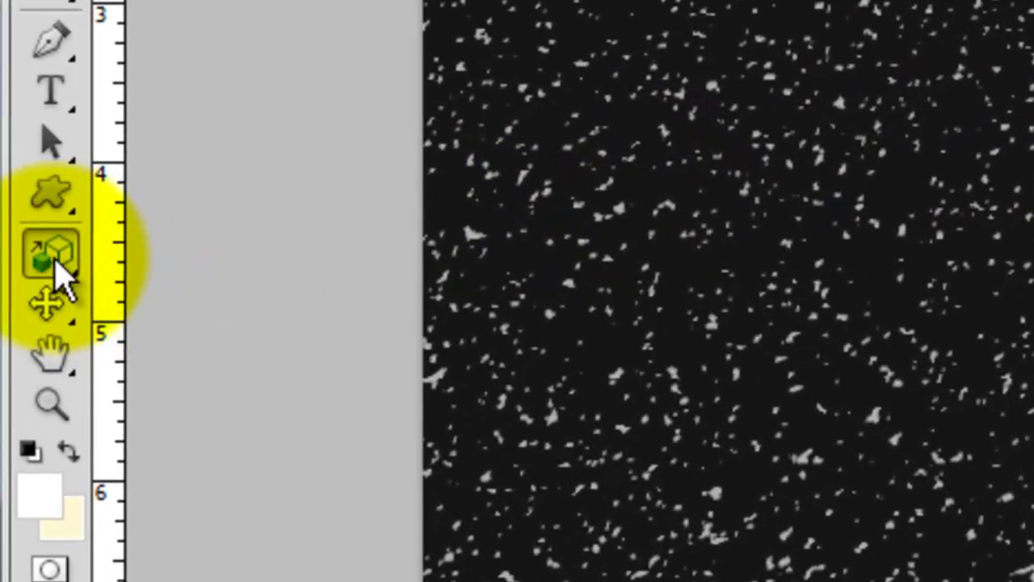
# Reposition the enlarged star postcard within the canvas using the 3D Object Pan Tool.
pyautogui.click(44, 260)
pyautogui.click(193, 333)
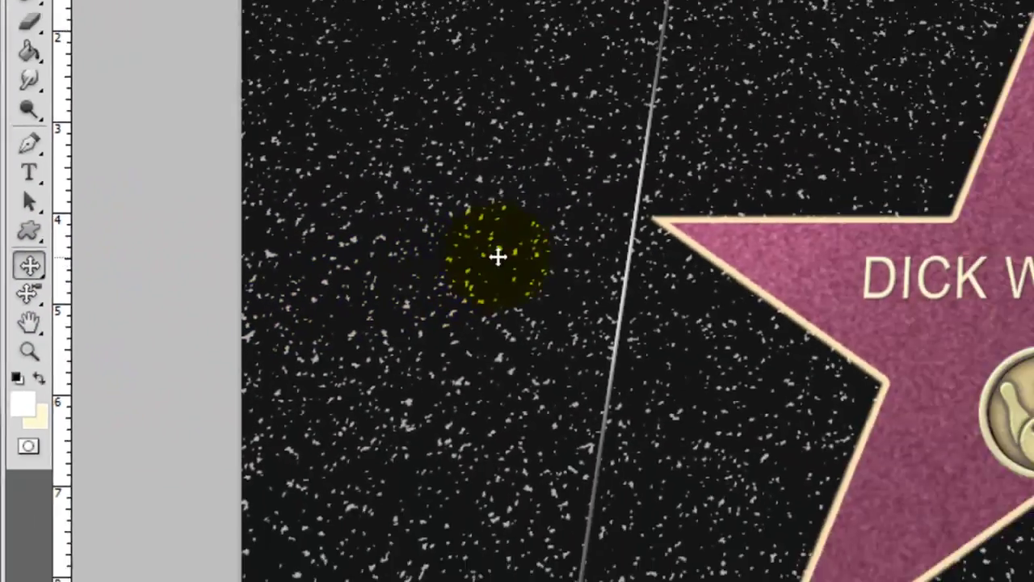